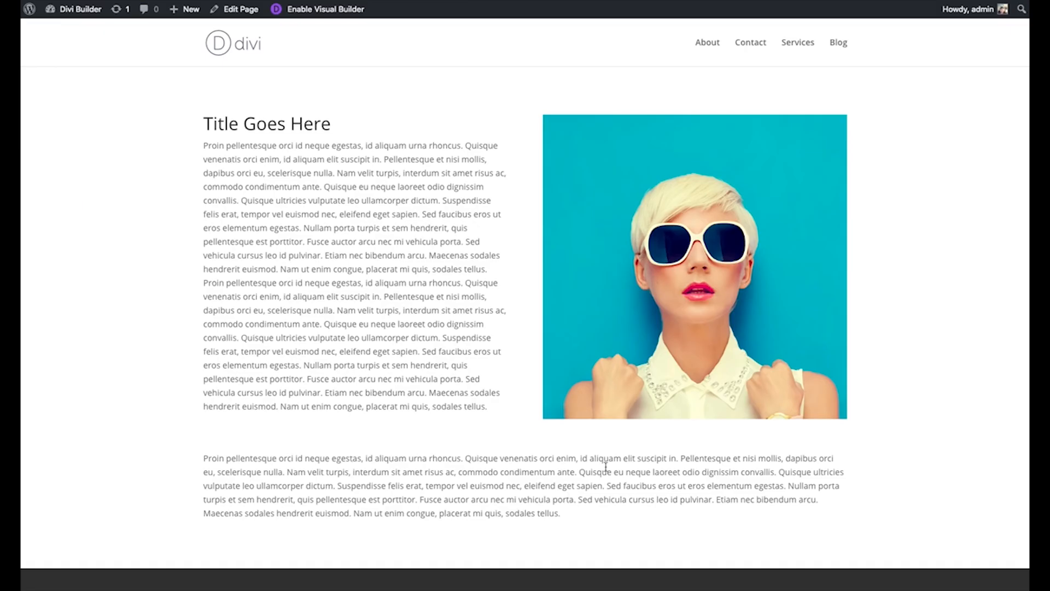
# Step: Review the published page down to its three-image section and enable the Visual Builder on it
pyautogui.scroll(-5, 891, 273)
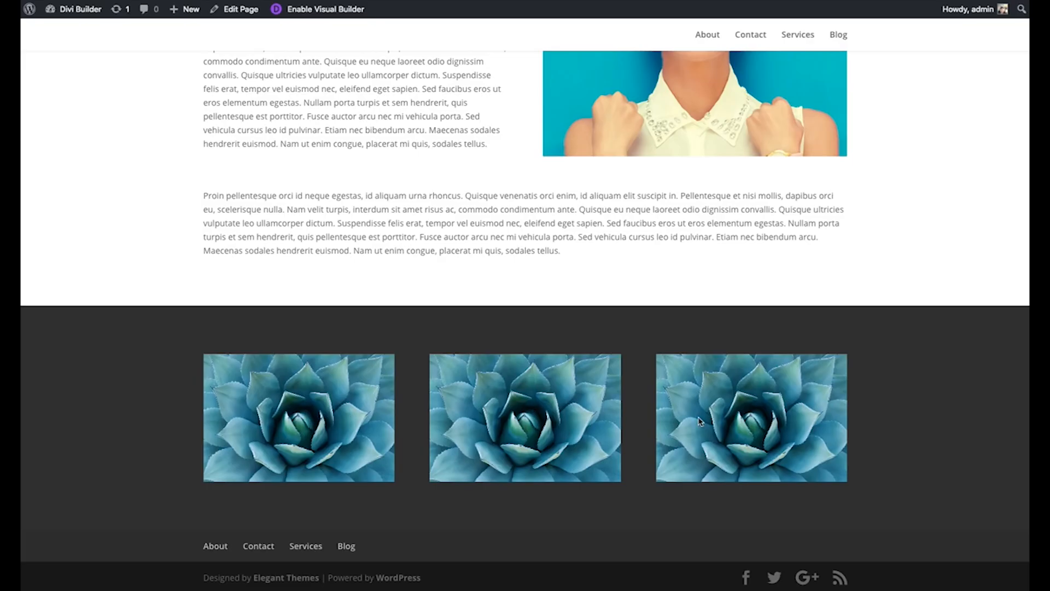
pyautogui.scroll(3, 581, 421)
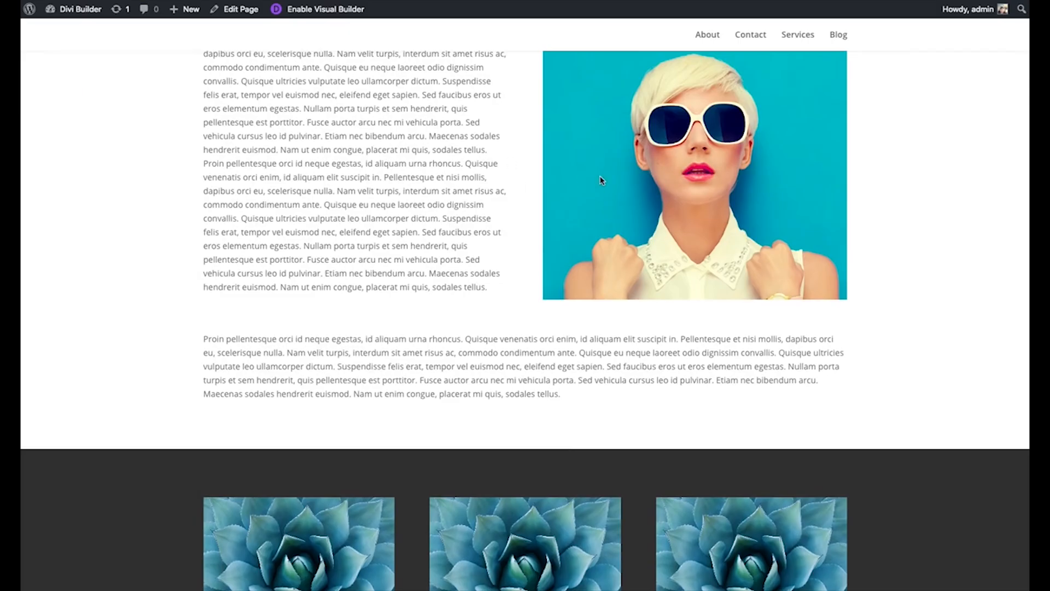
pyautogui.scroll(2, 645, 197)
pyautogui.scroll(1, 690, 217)
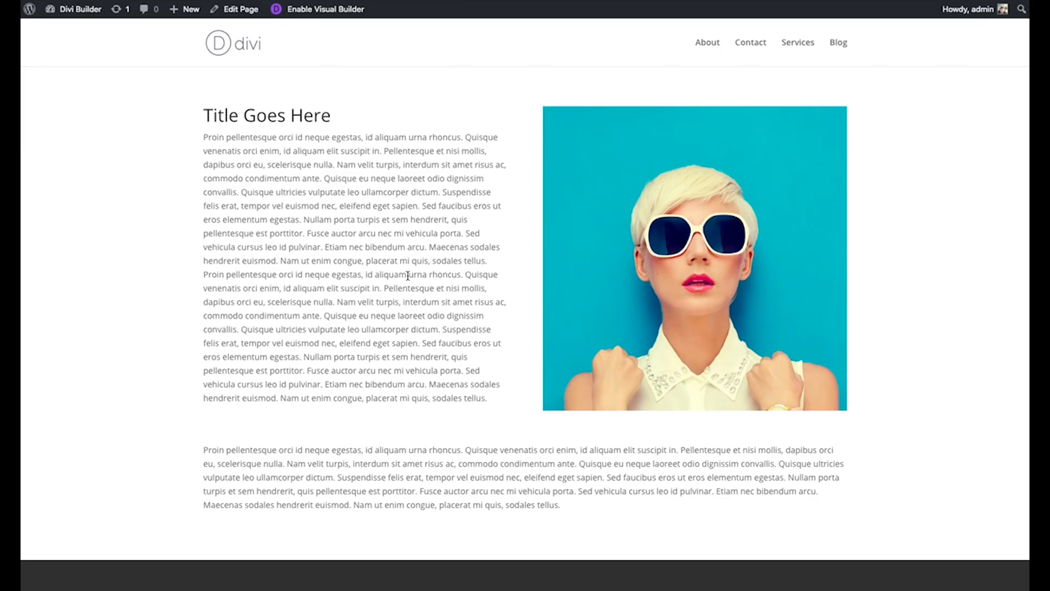
pyautogui.scroll(1, 352, 189)
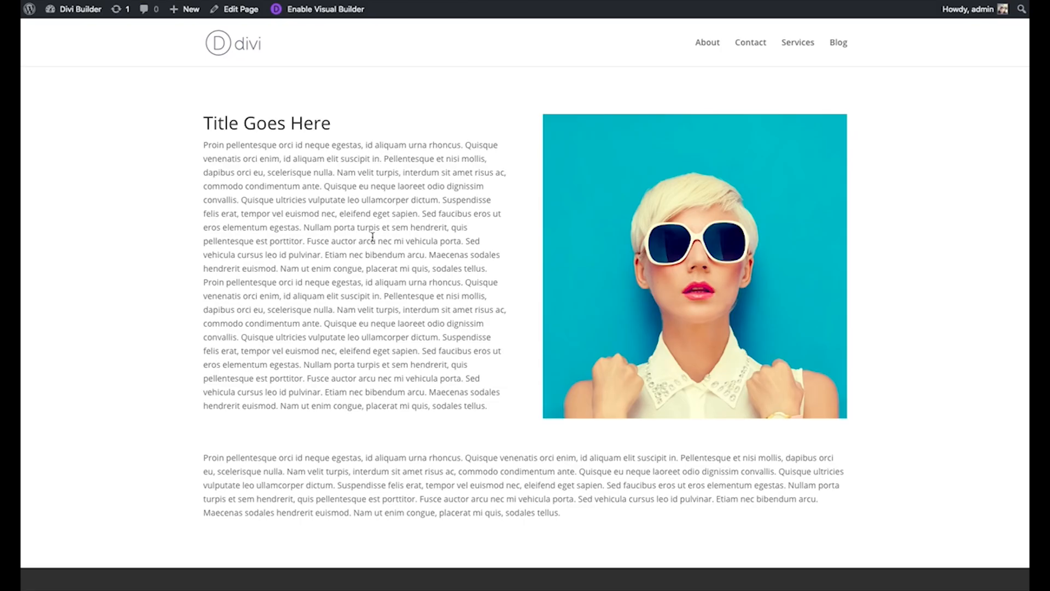
pyautogui.click(318, 13)
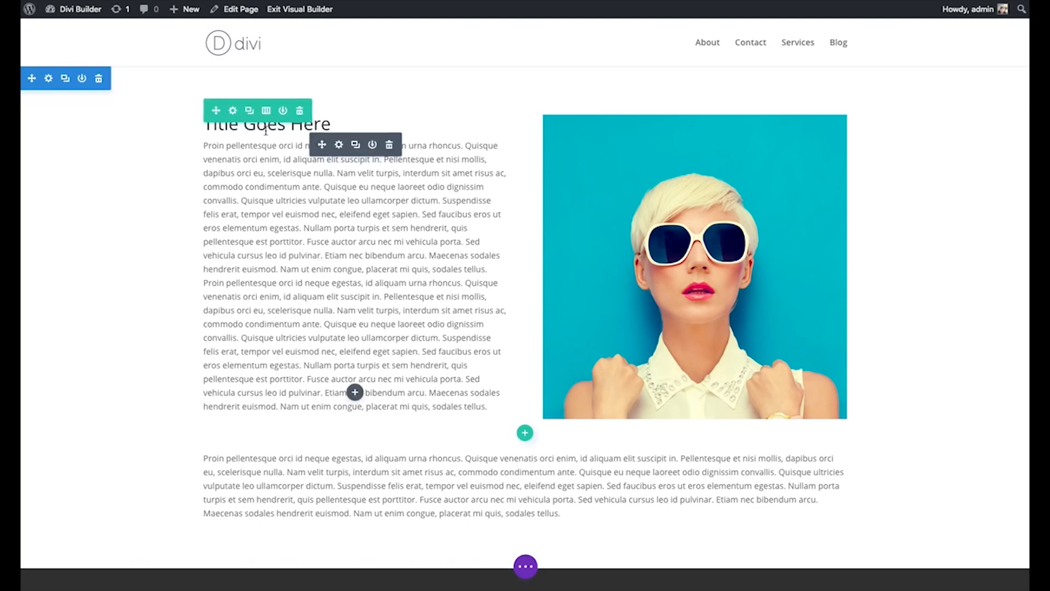
# Step: Examine the section, row and module controls along the page in the Visual Builder
pyautogui.scroll(-1, 740, 245)
pyautogui.scroll(-3, 739, 246)
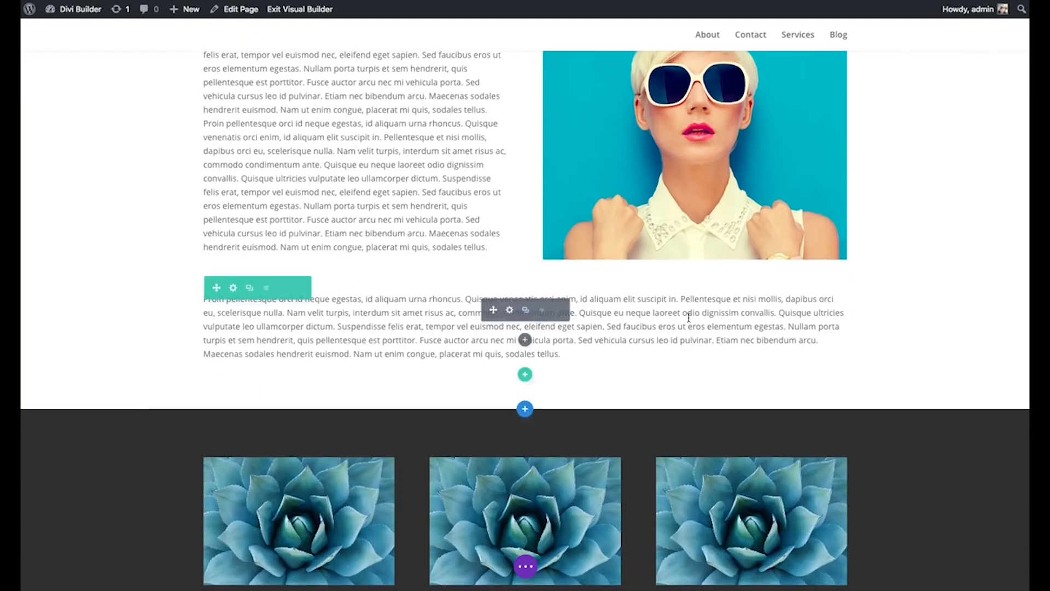
pyautogui.scroll(4, 226, 290)
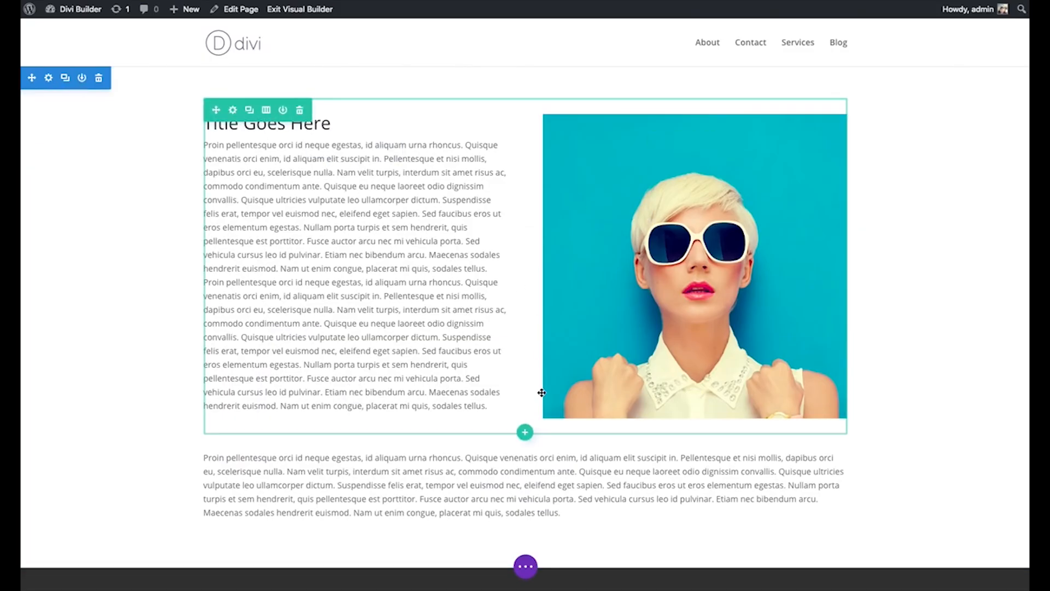
pyautogui.scroll(-3, 509, 345)
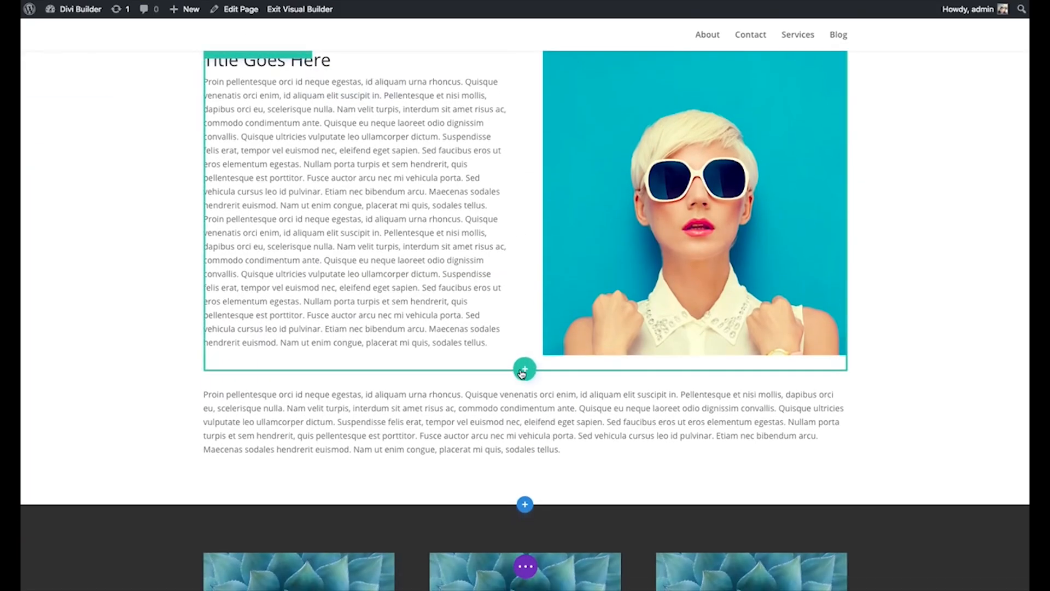
pyautogui.scroll(3, 695, 273)
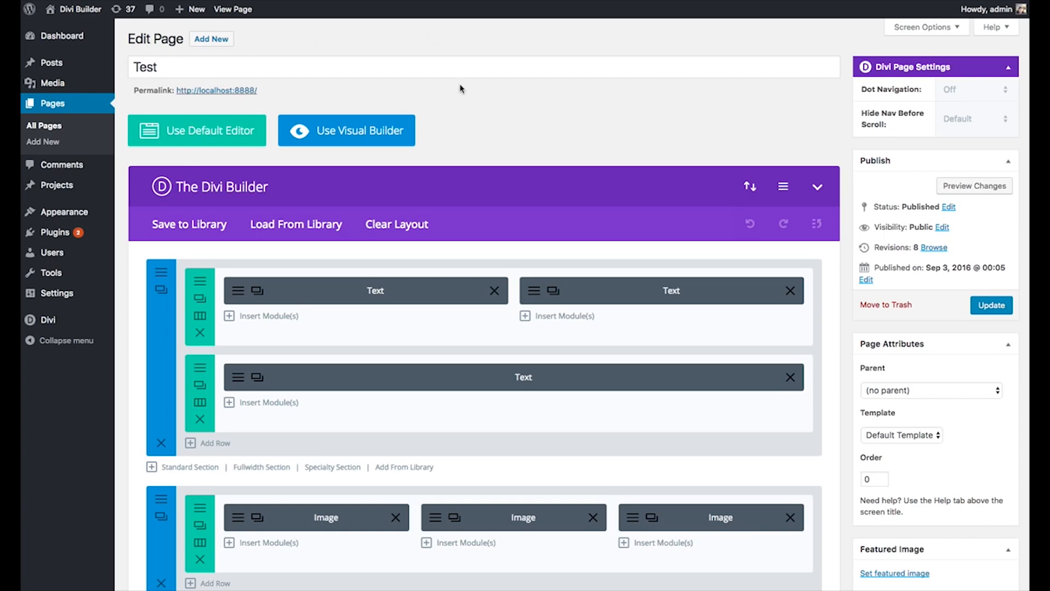
# Step: In the Test page's back-end layout, open the first Text module's settings, then save and close them
pyautogui.scroll(-1, 299, 198)
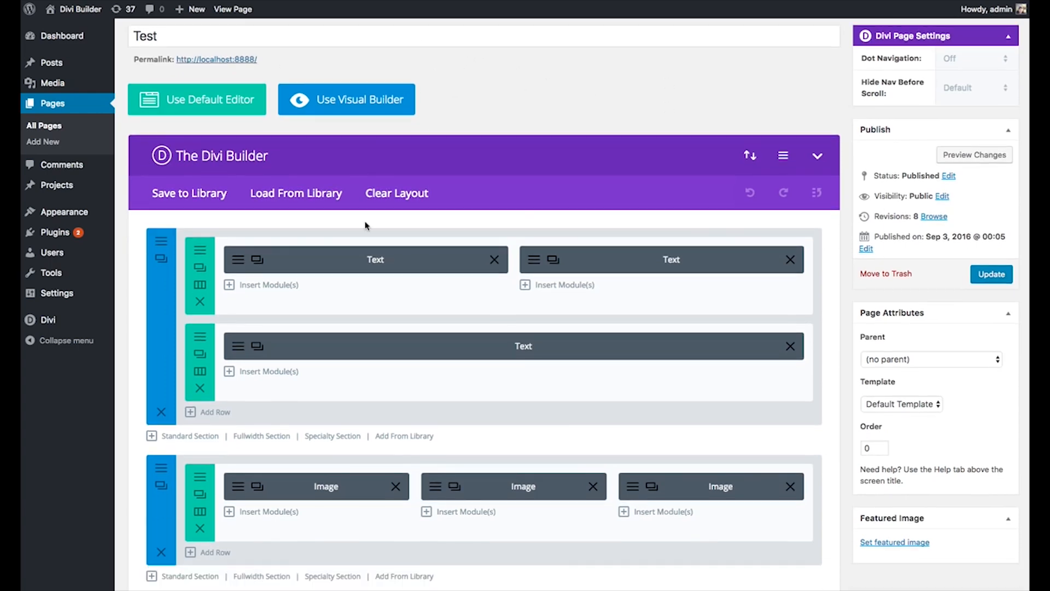
pyautogui.scroll(-2, 299, 198)
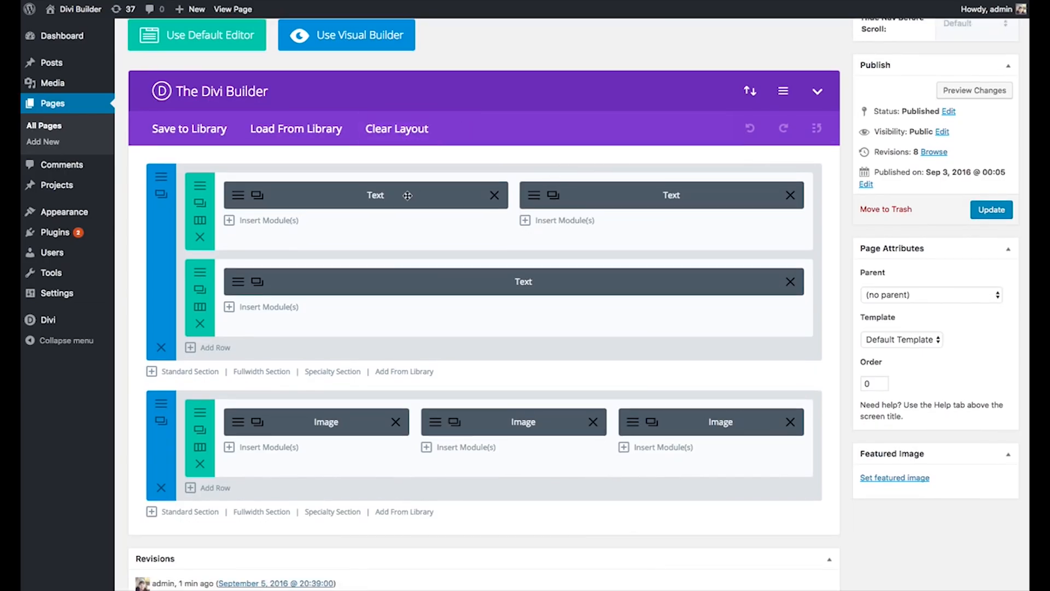
pyautogui.moveTo(389, 186)
pyautogui.mouseDown()
pyautogui.moveTo(415, 210)
pyautogui.moveTo(399, 194)
pyautogui.mouseUp()
pyautogui.moveTo(643, 201)
pyautogui.mouseDown()
pyautogui.moveTo(626, 212)
pyautogui.moveTo(632, 204)
pyautogui.mouseUp()
pyautogui.scroll(2, 629, 218)
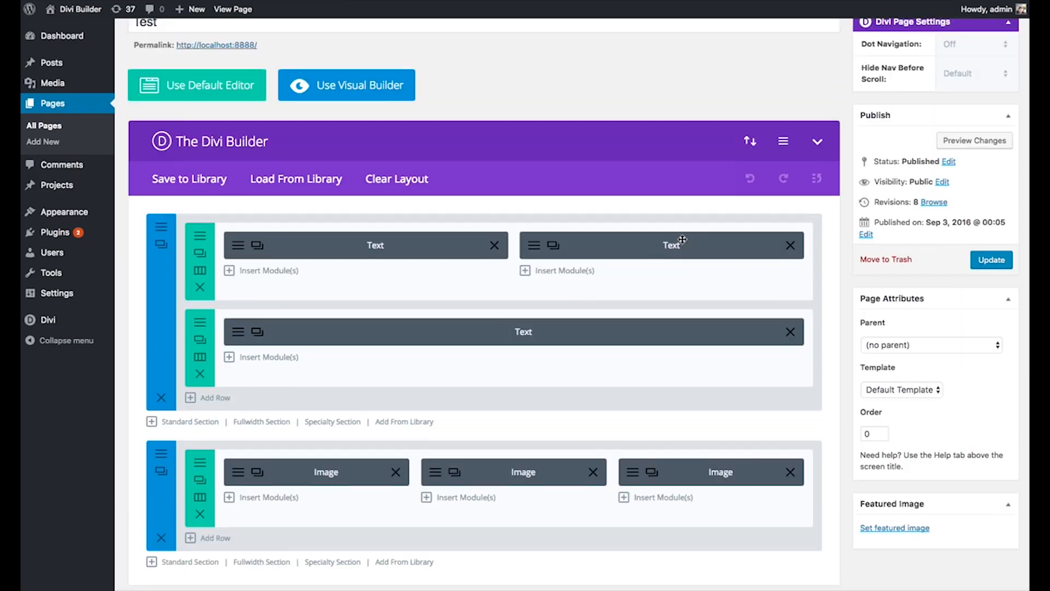
pyautogui.scroll(-1, 547, 239)
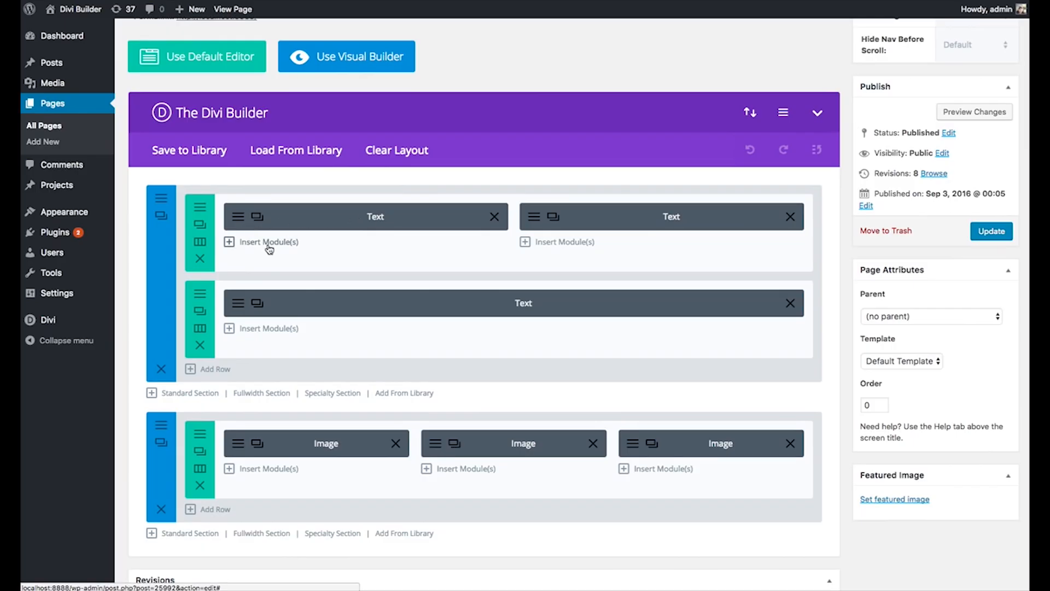
pyautogui.click(246, 218)
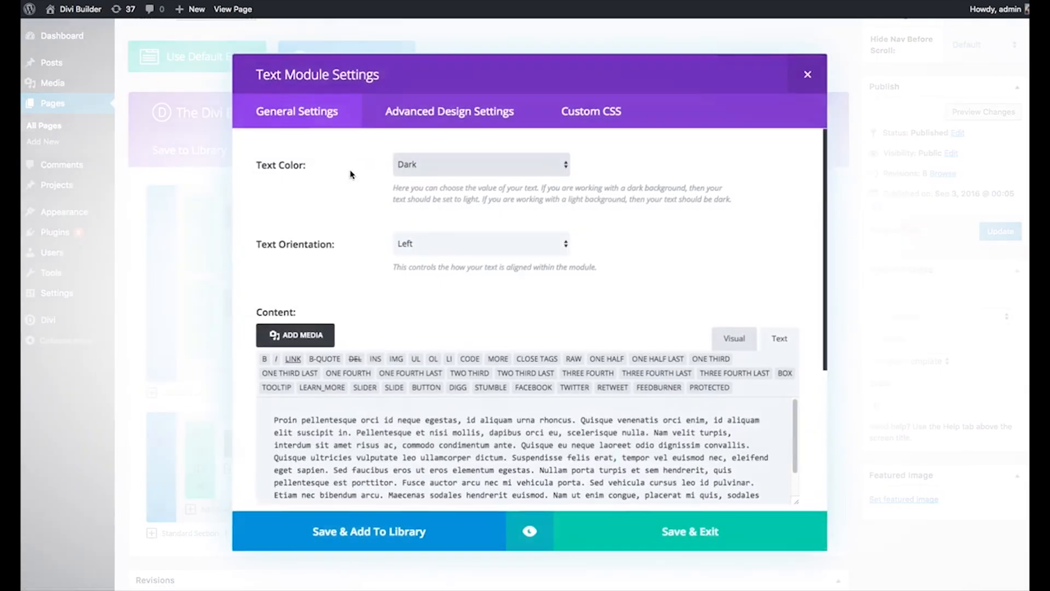
pyautogui.click(682, 517)
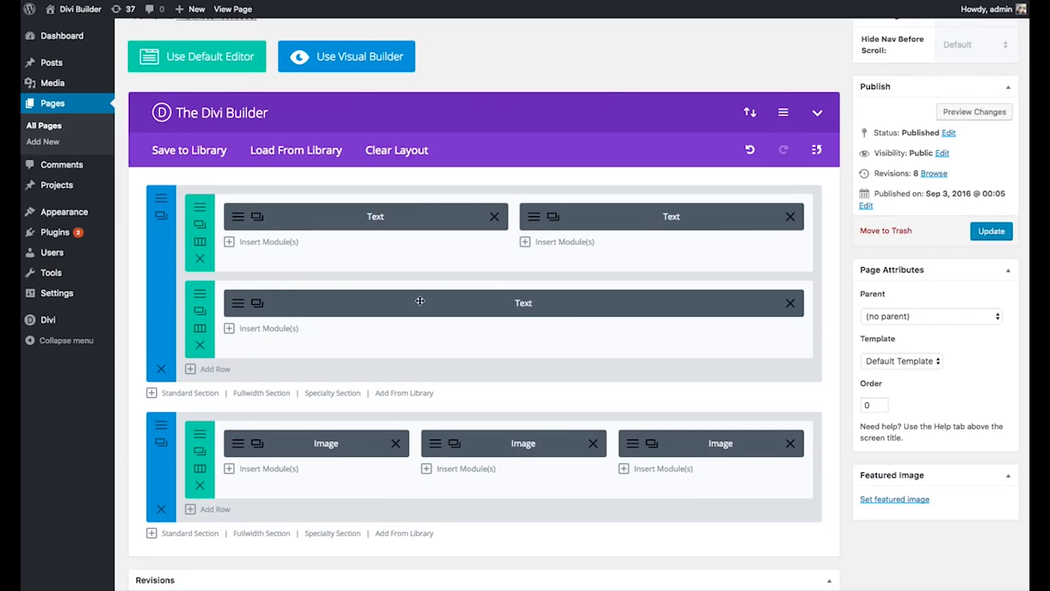
# Step: Examine the section, row and module blocks in the back-end layout, then return to the front-end Visual Builder page
pyautogui.scroll(3, 487, 295)
pyautogui.scroll(-3, 481, 300)
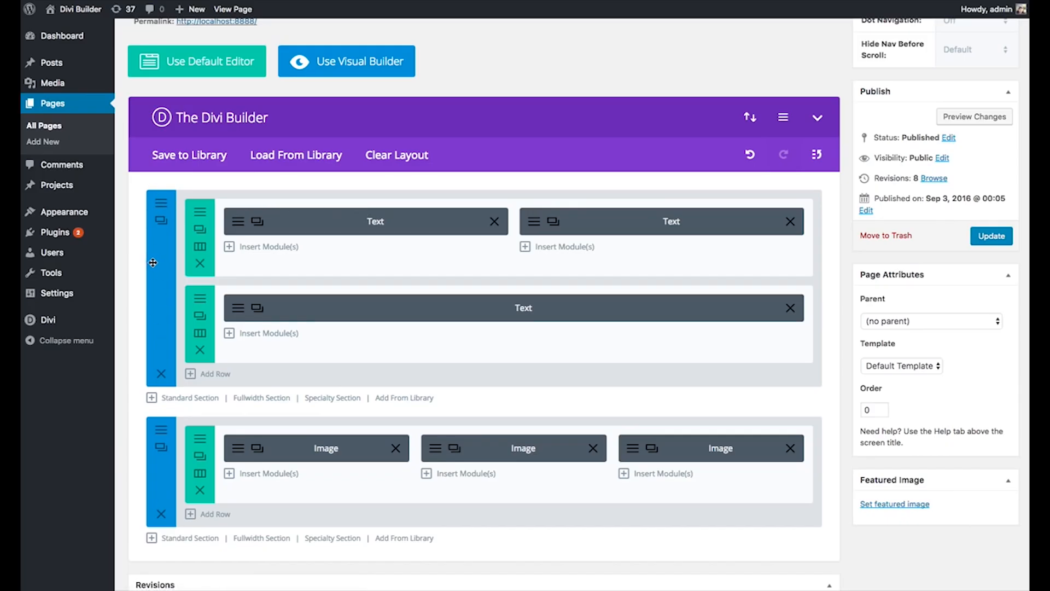
pyautogui.moveTo(163, 265)
pyautogui.mouseDown()
pyautogui.moveTo(153, 253)
pyautogui.moveTo(160, 260)
pyautogui.mouseUp()
pyautogui.moveTo(301, 266); pyautogui.dragTo(306, 271)
pyautogui.moveTo(363, 358); pyautogui.dragTo(372, 338)
pyautogui.scroll(1, 488, 389)
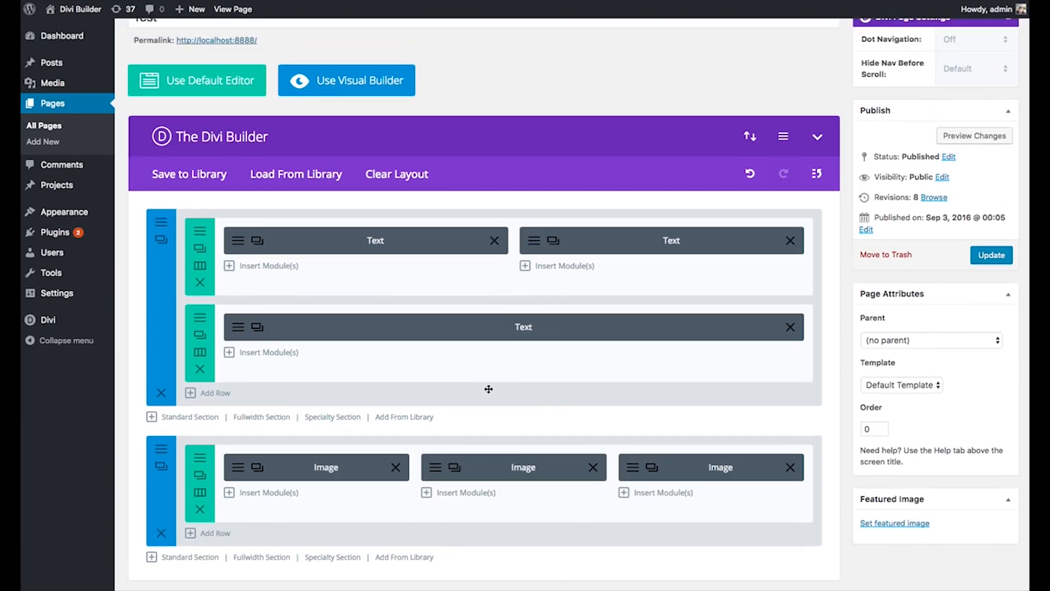
pyautogui.scroll(2, 488, 389)
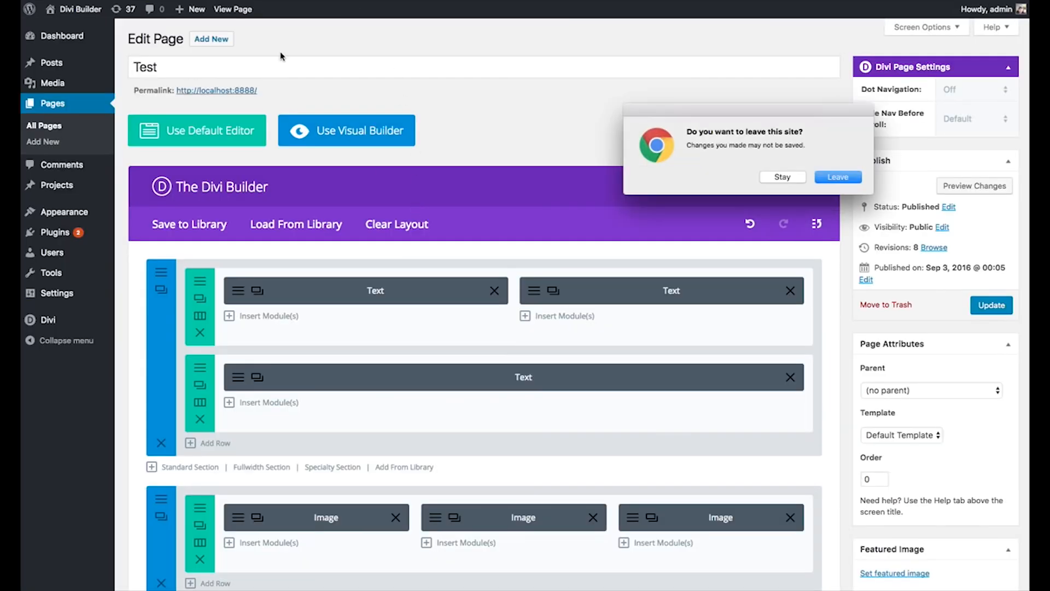
pyautogui.click(782, 177)
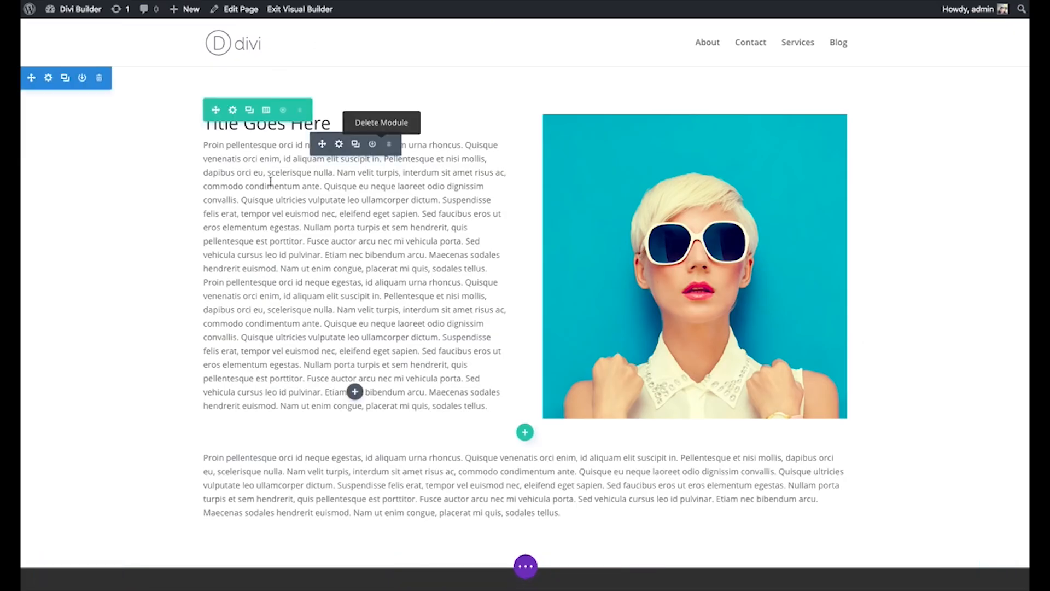
# Step: Open the page in the back-end editor to check its layout, then switch from there to the Visual Builder
pyautogui.click(240, 10)
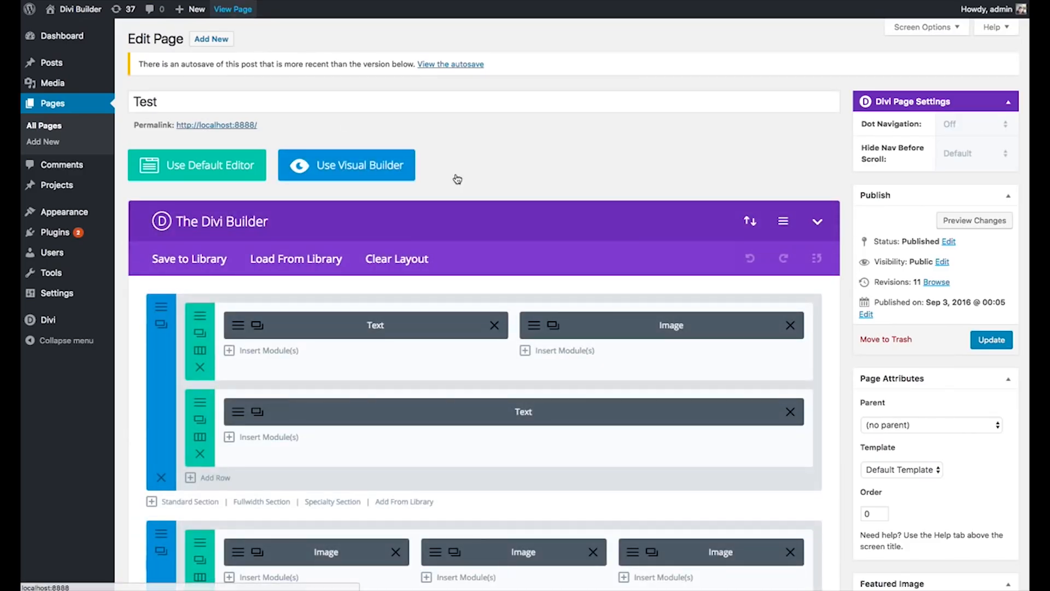
pyautogui.scroll(-3, 450, 279)
pyautogui.scroll(-2, 449, 279)
pyautogui.scroll(5, 663, 263)
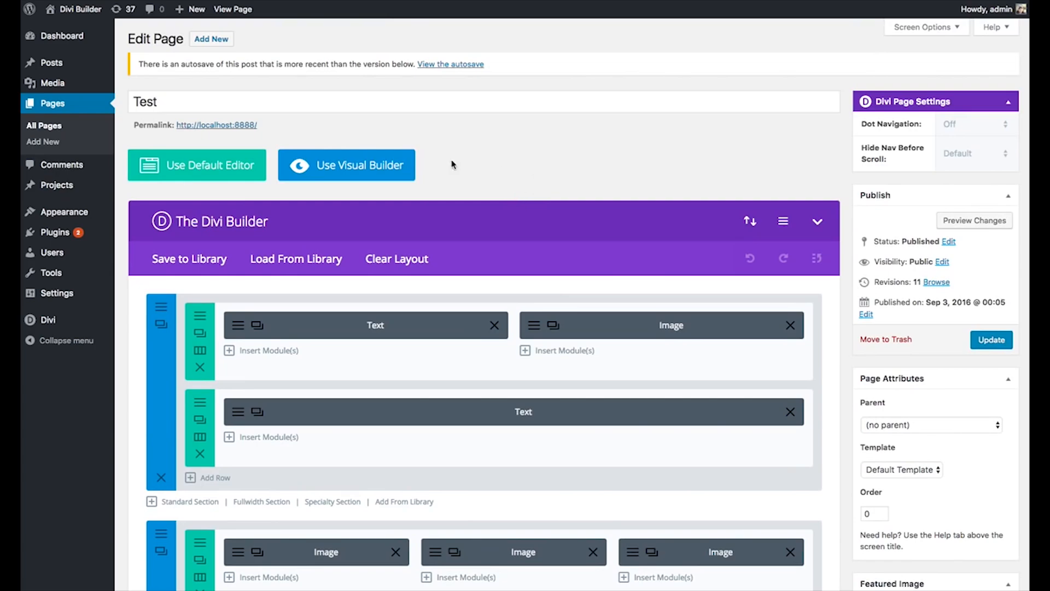
pyautogui.click(354, 171)
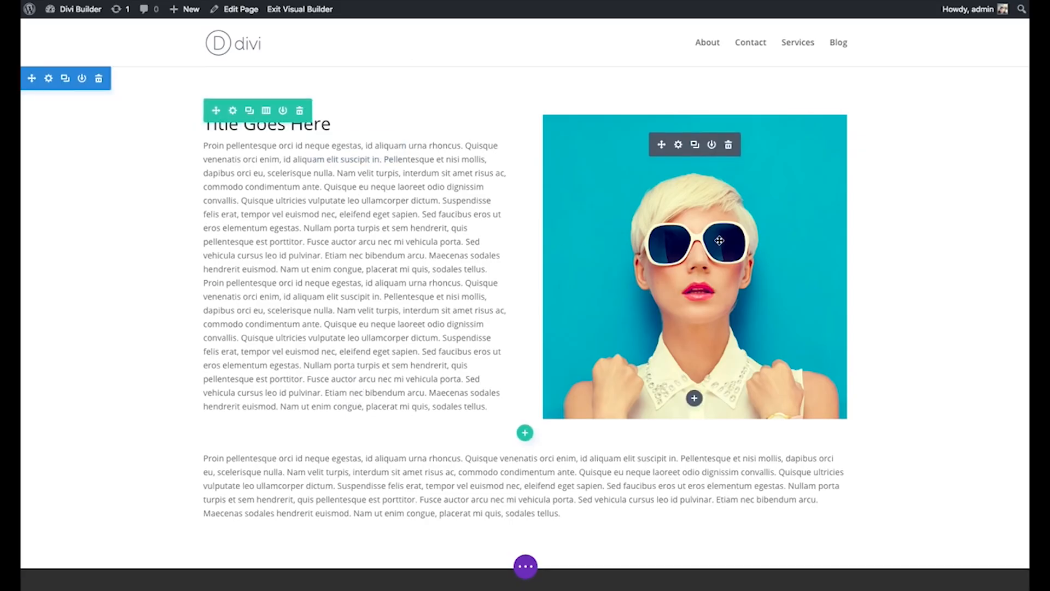
# Step: Open the first section's settings, review the general options such as background image and color, and save and close them
pyautogui.click(48, 82)
pyautogui.moveTo(106, 43); pyautogui.dragTo(317, 99)
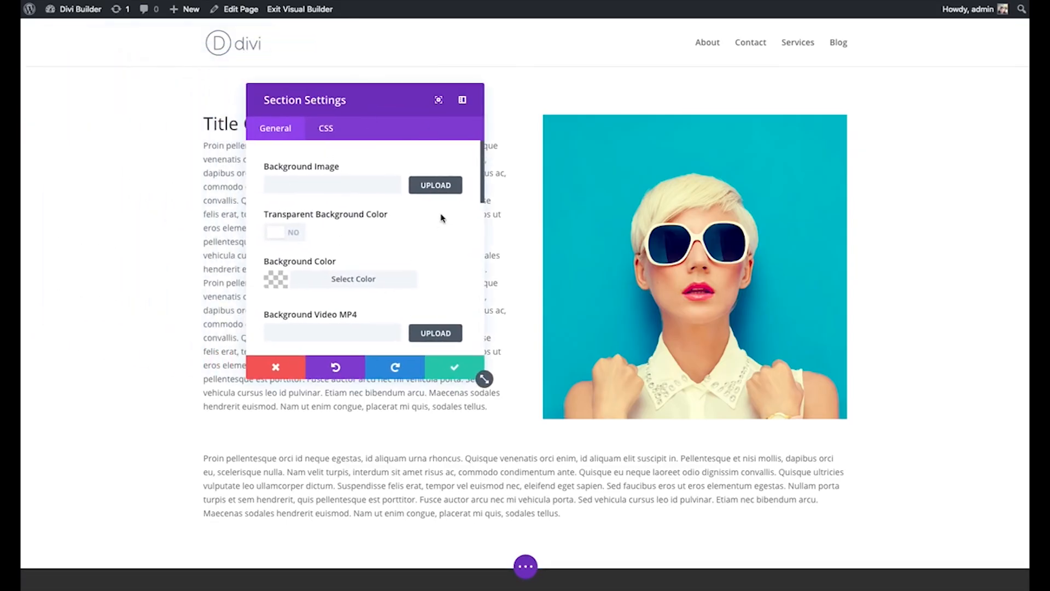
pyautogui.scroll(-5, 466, 216)
pyautogui.scroll(-6, 466, 216)
pyautogui.scroll(9, 465, 216)
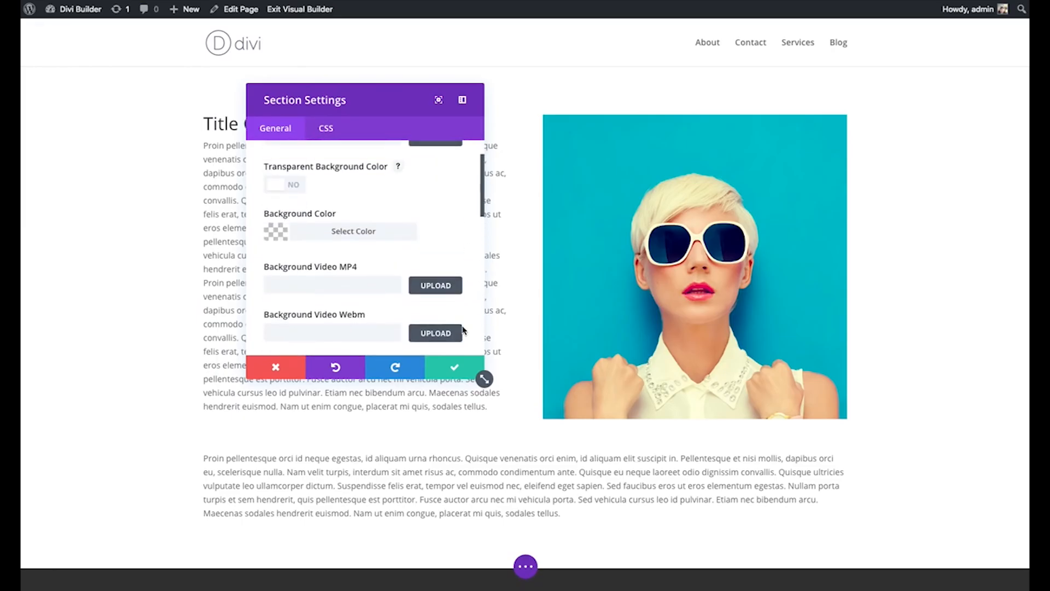
pyautogui.click(455, 366)
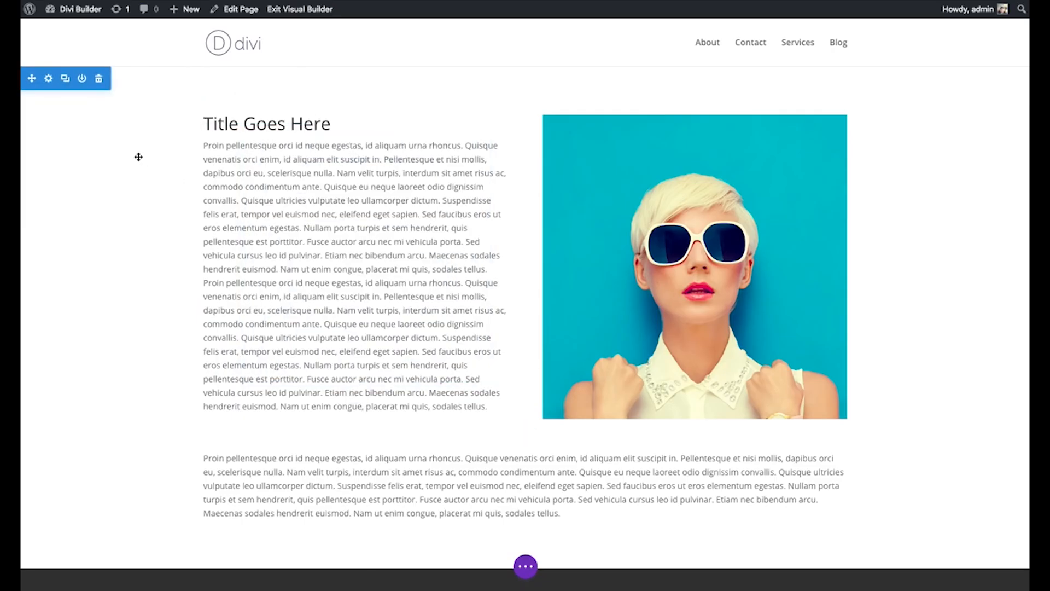
# Step: Duplicate the first section and delete the copy
pyautogui.click(64, 81)
pyautogui.scroll(-2, 359, 158)
pyautogui.scroll(-10, 359, 158)
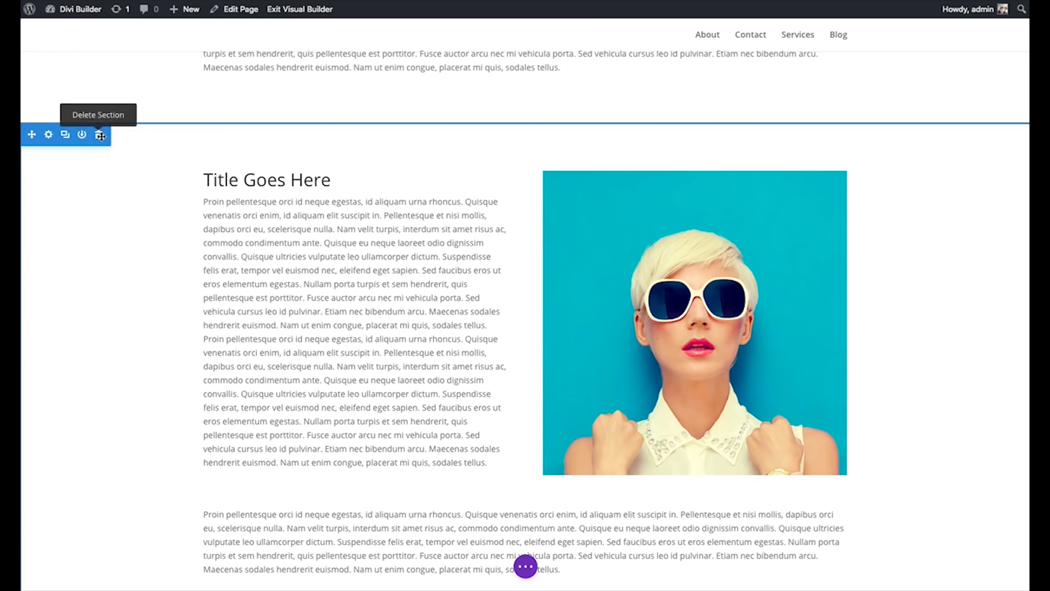
pyautogui.click(99, 139)
pyautogui.scroll(5, 416, 199)
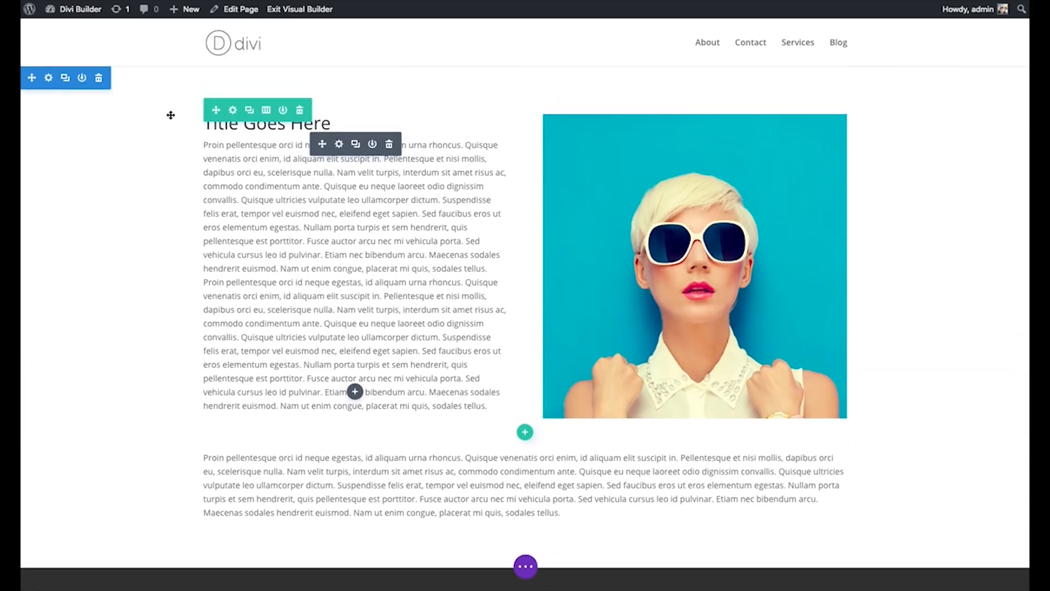
# Step: Move the two-column row with the title and portrait below the single-column text row, then move it back above
pyautogui.scroll(-2, 492, 255)
pyautogui.scroll(-3, 492, 254)
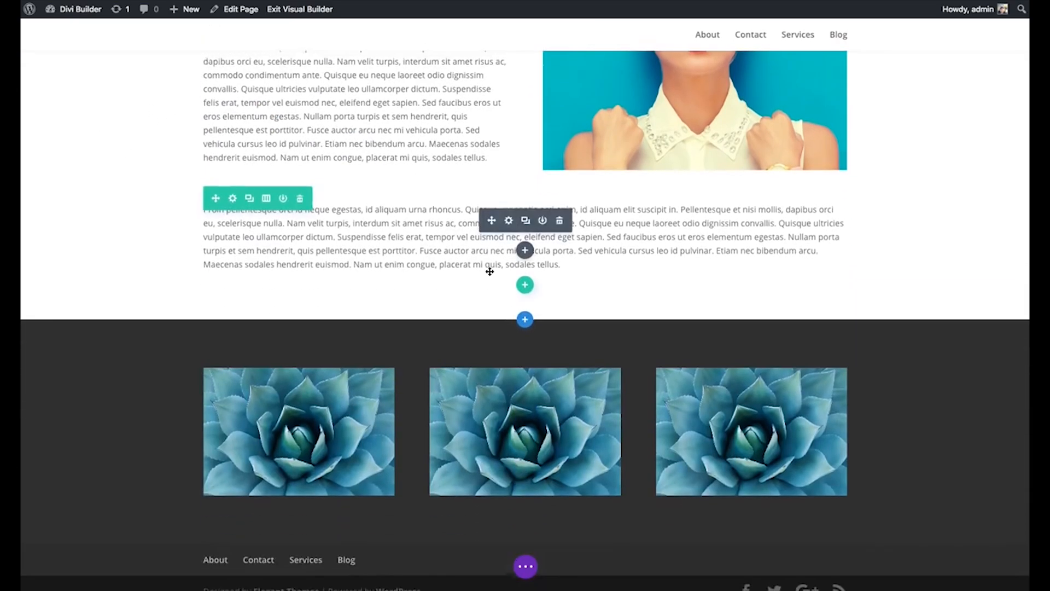
pyautogui.scroll(5, 490, 269)
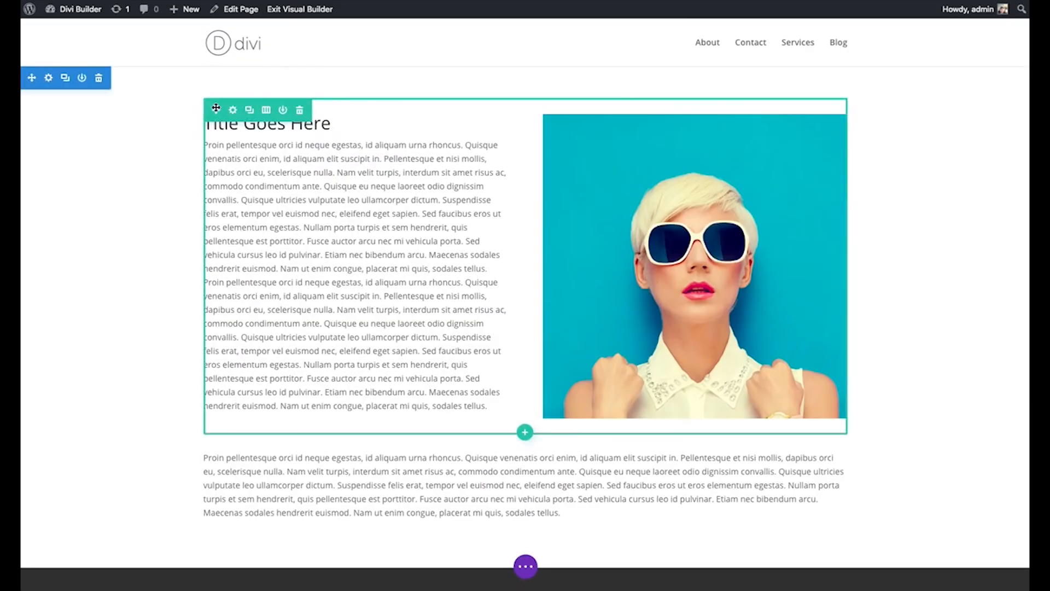
pyautogui.moveTo(215, 109); pyautogui.dragTo(451, 435)
pyautogui.scroll(-2, 328, 382)
pyautogui.moveTo(216, 324); pyautogui.dragTo(264, 108)
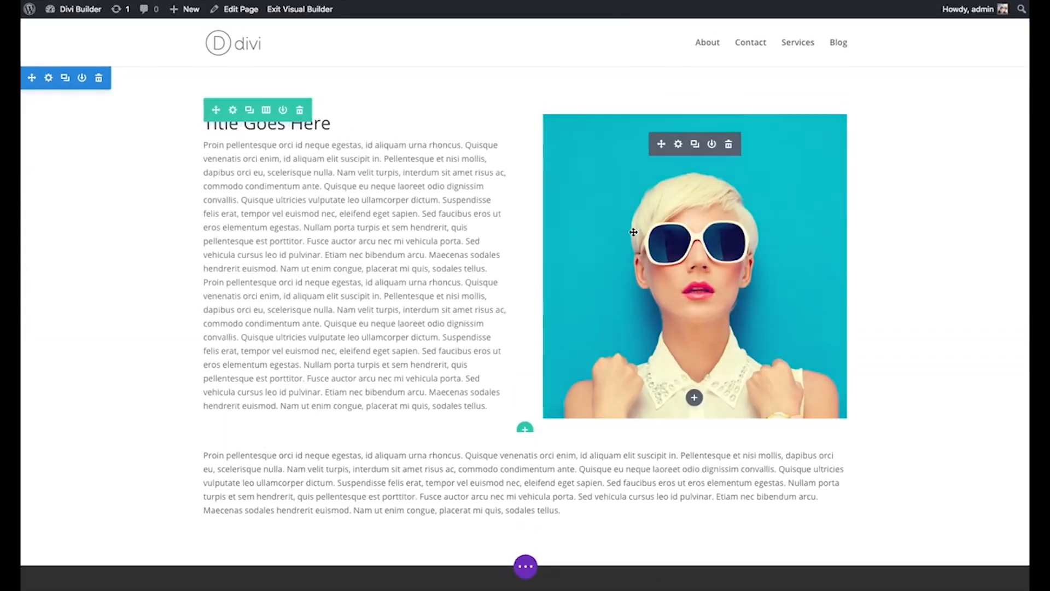
# Step: Open the settings of the two-column row and try moving and resizing the settings window over the page
pyautogui.click(233, 111)
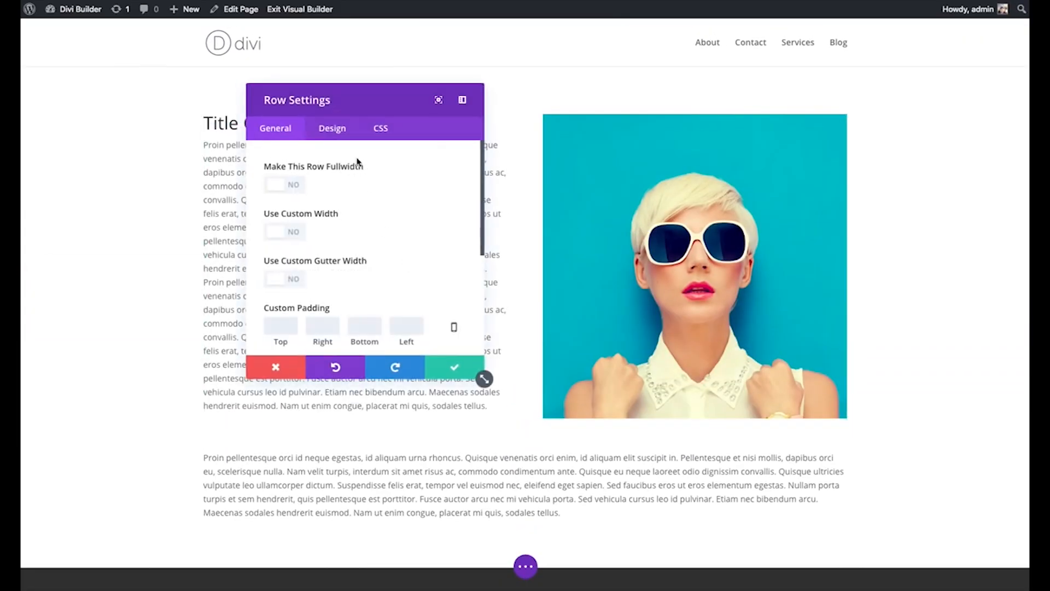
pyautogui.moveTo(375, 95); pyautogui.dragTo(252, 69)
pyautogui.moveTo(361, 353); pyautogui.dragTo(360, 417)
pyautogui.moveTo(228, 79); pyautogui.dragTo(432, 104)
pyautogui.moveTo(560, 438); pyautogui.dragTo(595, 442)
# Step: Dock the Row Settings window as a sidebar beside the page content, then undock it
pyautogui.moveTo(500, 104); pyautogui.dragTo(27, 82)
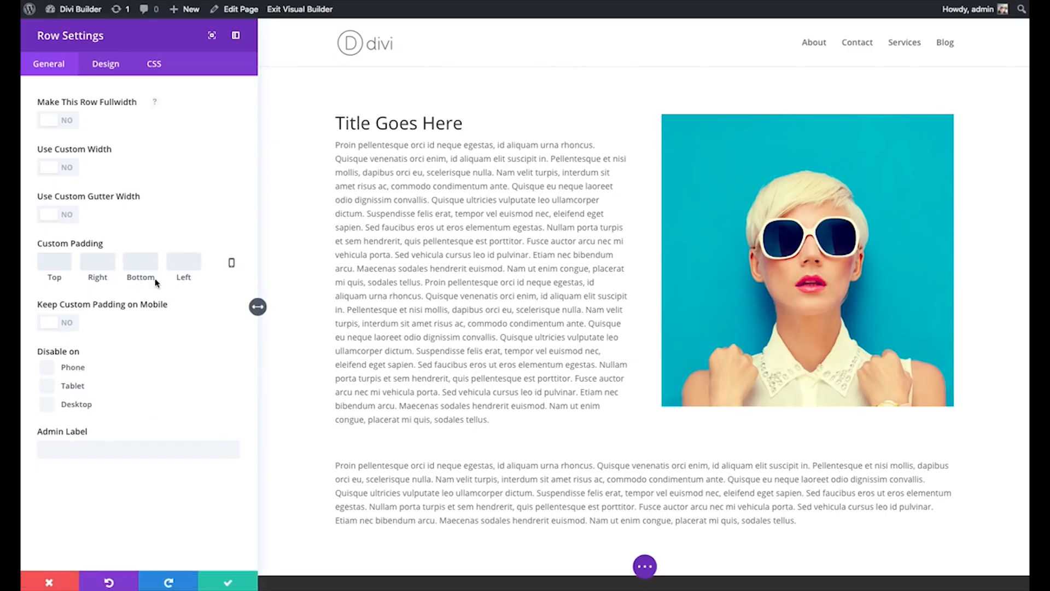
pyautogui.moveTo(257, 305)
pyautogui.mouseDown()
pyautogui.moveTo(333, 306)
pyautogui.moveTo(258, 306)
pyautogui.mouseUp()
pyautogui.moveTo(114, 36); pyautogui.dragTo(487, 168)
# Step: Expand the Row Settings window, then restore it to a compact floating window positioned over the text column
pyautogui.click(563, 166)
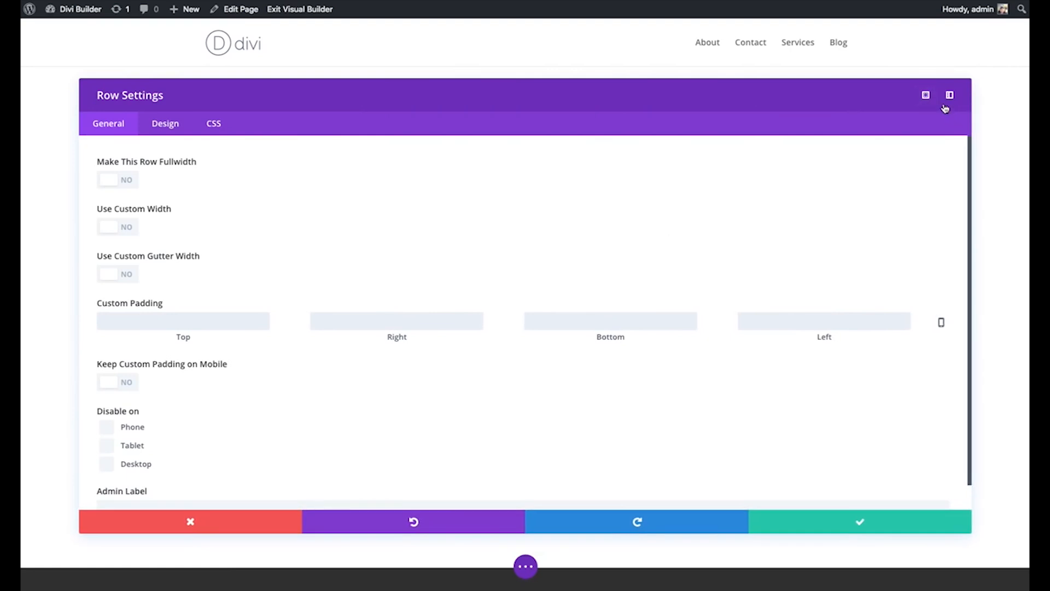
pyautogui.click(949, 95)
pyautogui.moveTo(211, 99); pyautogui.dragTo(253, 104)
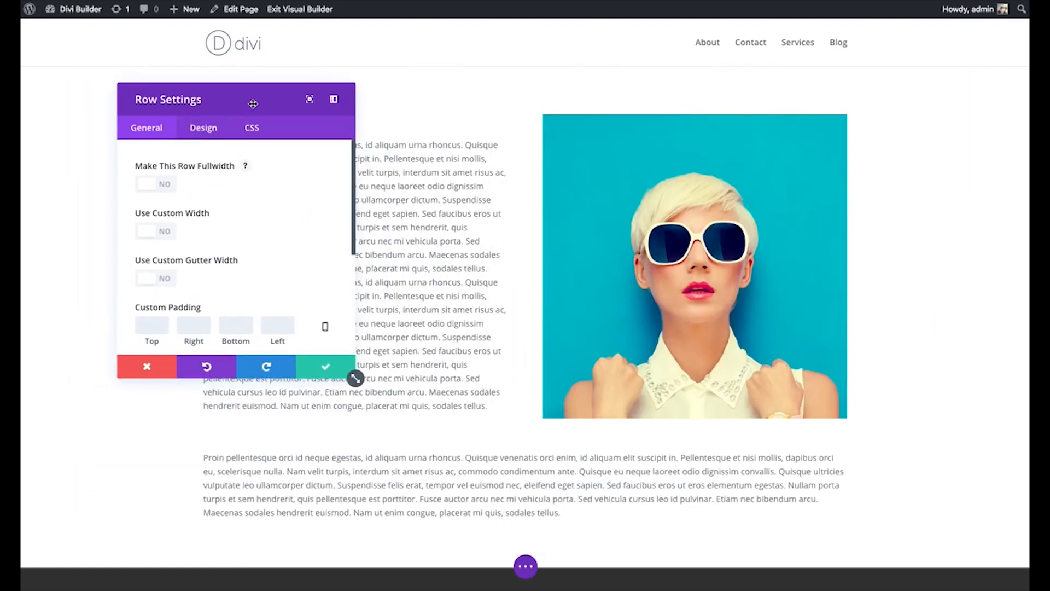
pyautogui.moveTo(252, 104); pyautogui.dragTo(309, 106)
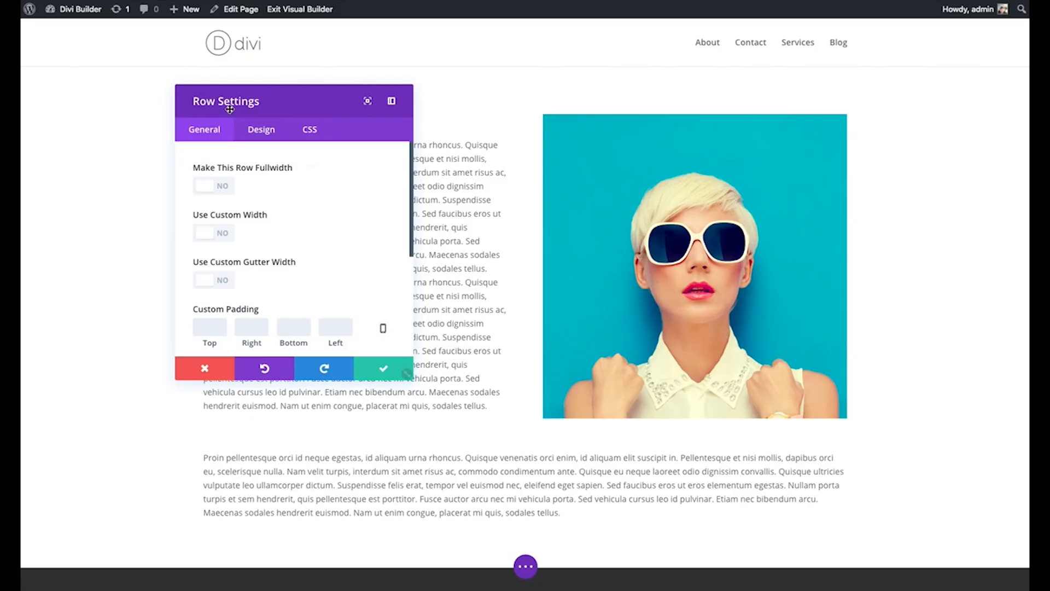
# Step: Reposition the Row Settings window over the text column, then save and close it
pyautogui.moveTo(228, 108); pyautogui.dragTo(179, 95)
pyautogui.moveTo(265, 84); pyautogui.dragTo(296, 80)
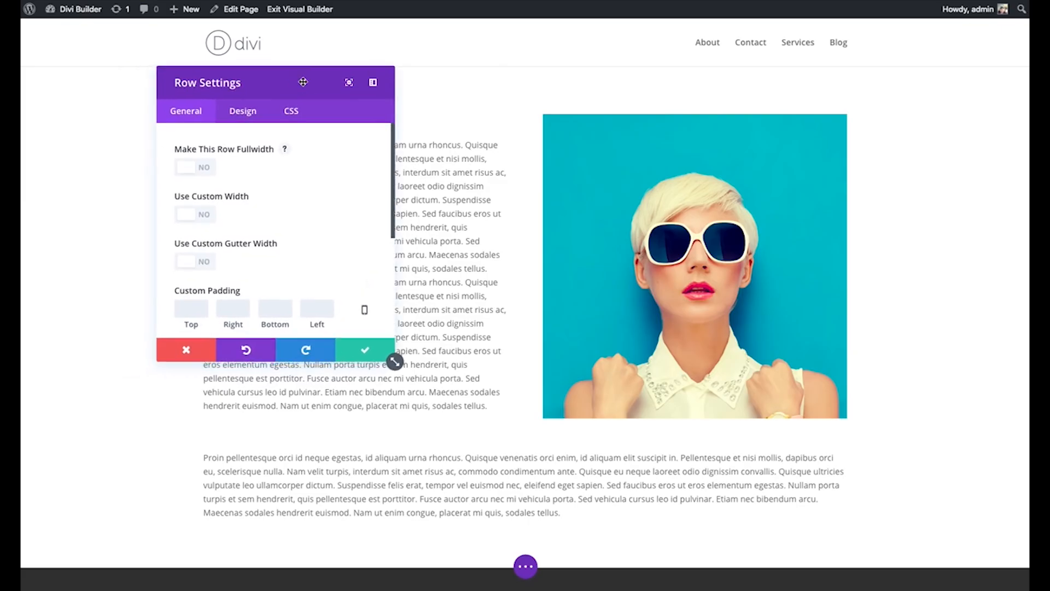
pyautogui.moveTo(392, 141); pyautogui.dragTo(379, 119)
pyautogui.moveTo(281, 83); pyautogui.dragTo(310, 90)
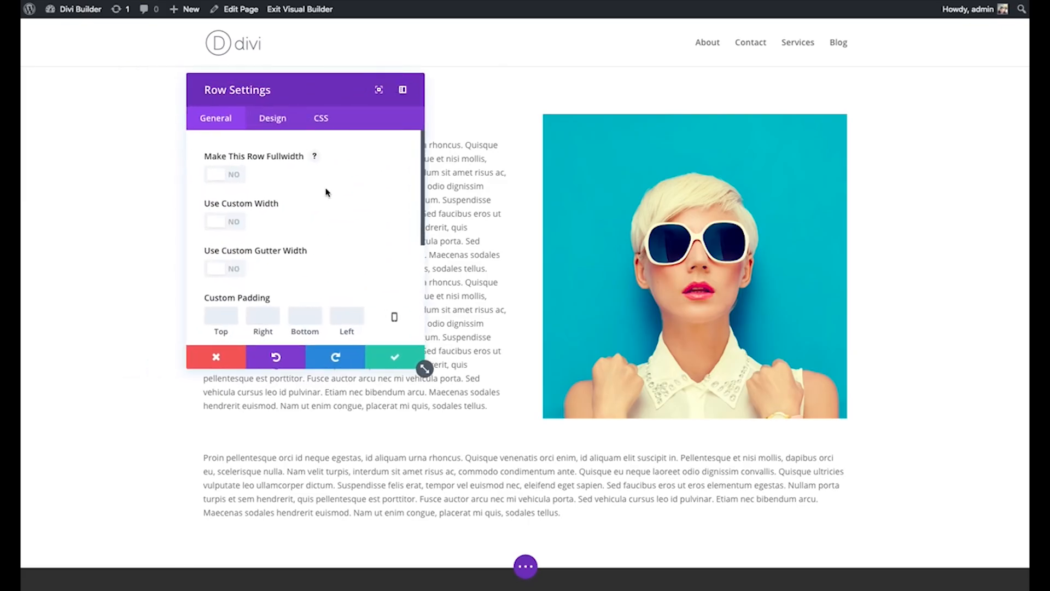
pyautogui.click(385, 359)
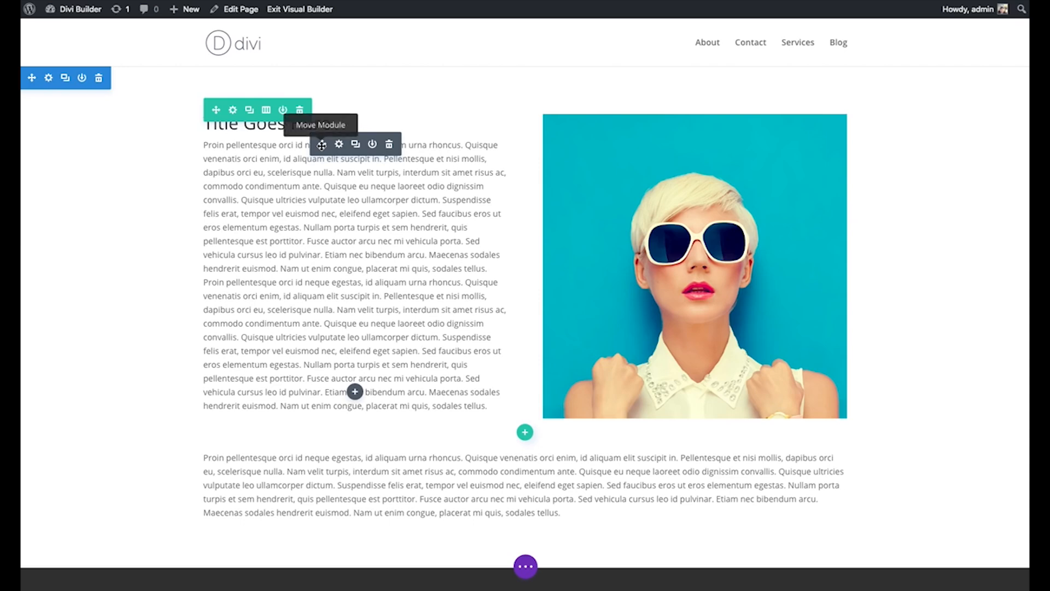
# Step: Move the titled text module down into the single-column row, then return it beside the portrait
pyautogui.moveTo(322, 145); pyautogui.dragTo(555, 533)
pyautogui.scroll(-2, 554, 533)
pyautogui.moveTo(491, 458); pyautogui.dragTo(353, 122)
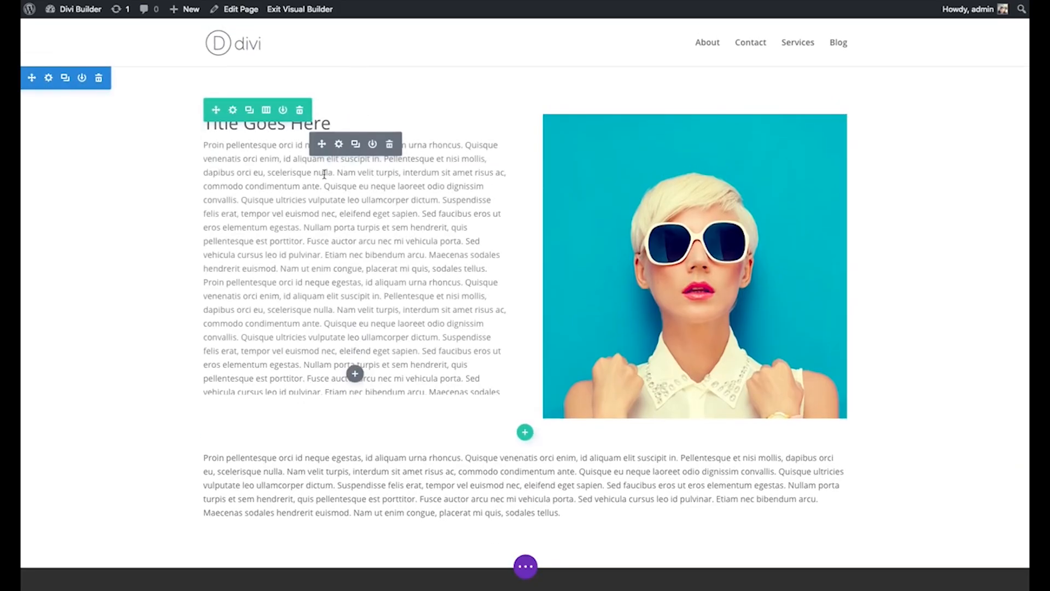
# Step: Open the titled text module's settings, look through its general content and visibility options, then close them
pyautogui.click(339, 144)
pyautogui.moveTo(284, 93); pyautogui.dragTo(313, 85)
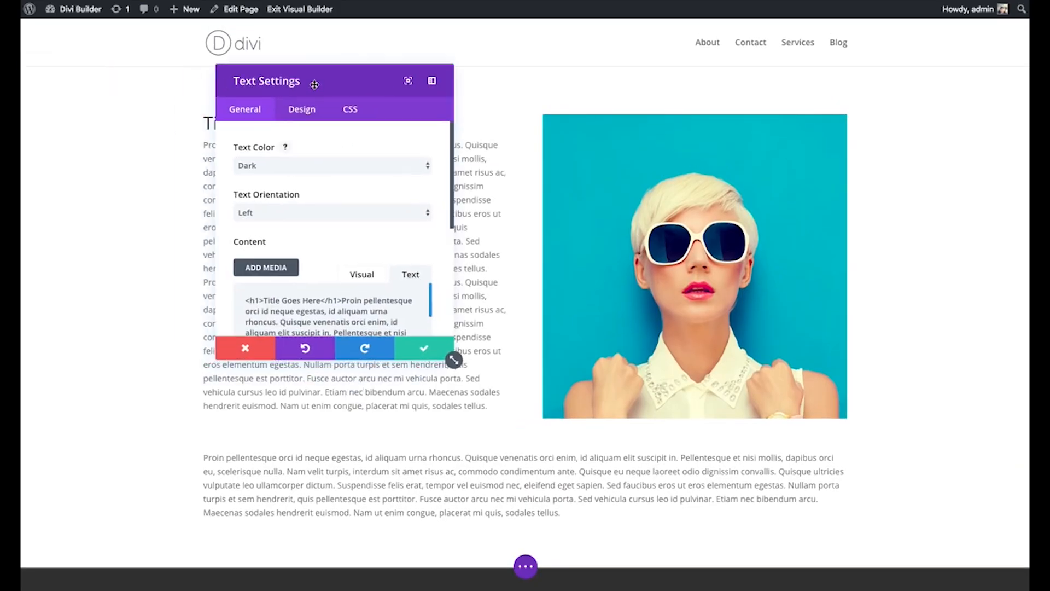
pyautogui.scroll(-3, 448, 226)
pyautogui.scroll(3, 426, 219)
pyautogui.scroll(-3, 448, 191)
pyautogui.scroll(-2, 432, 203)
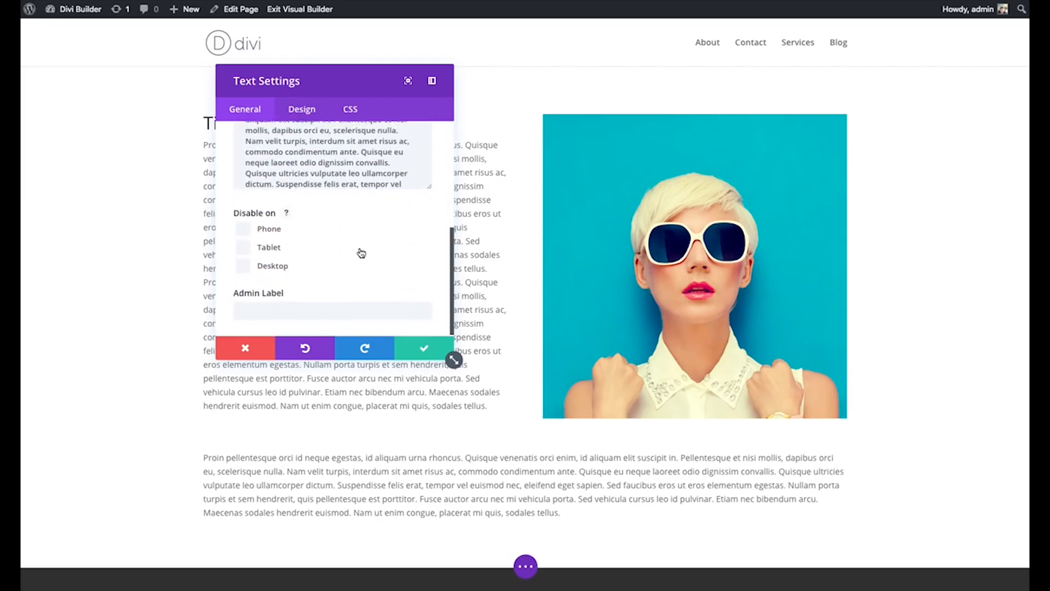
pyautogui.scroll(3, 360, 251)
pyautogui.click(423, 350)
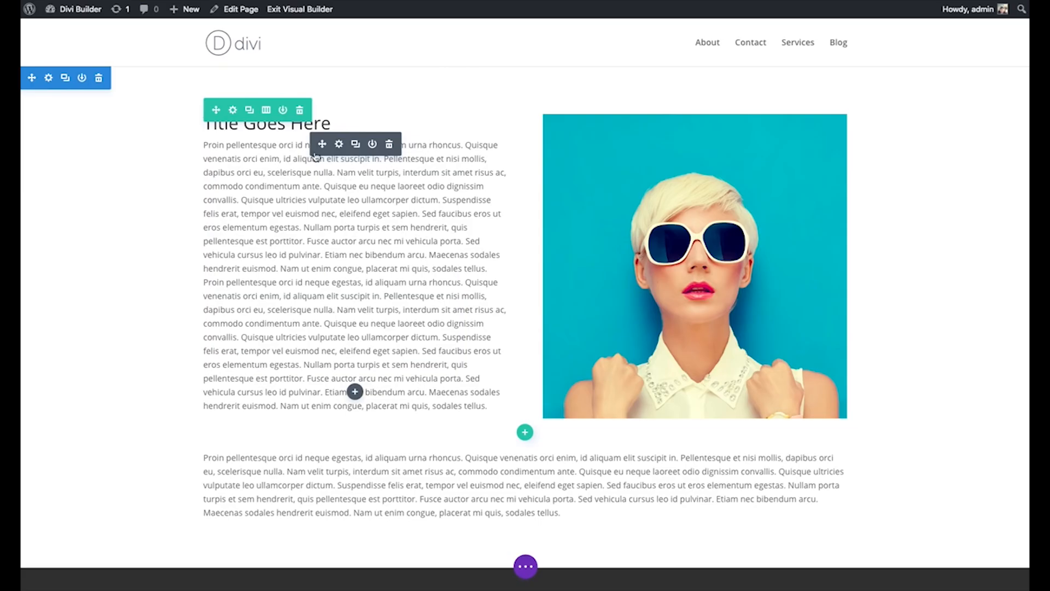
# Step: Duplicate the titled text module, then delete the copy beneath it
pyautogui.click(354, 145)
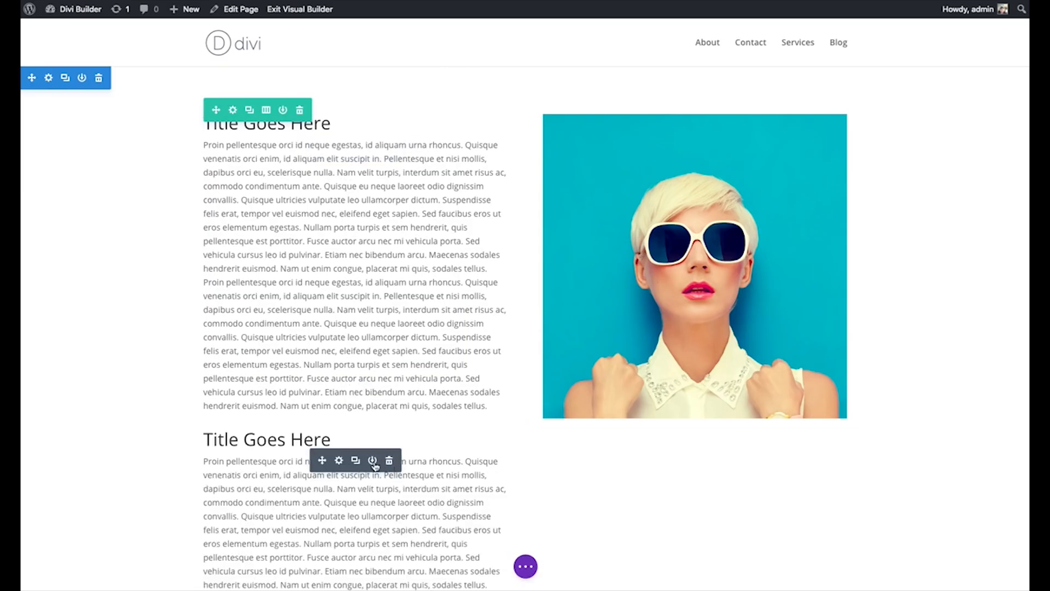
pyautogui.click(390, 462)
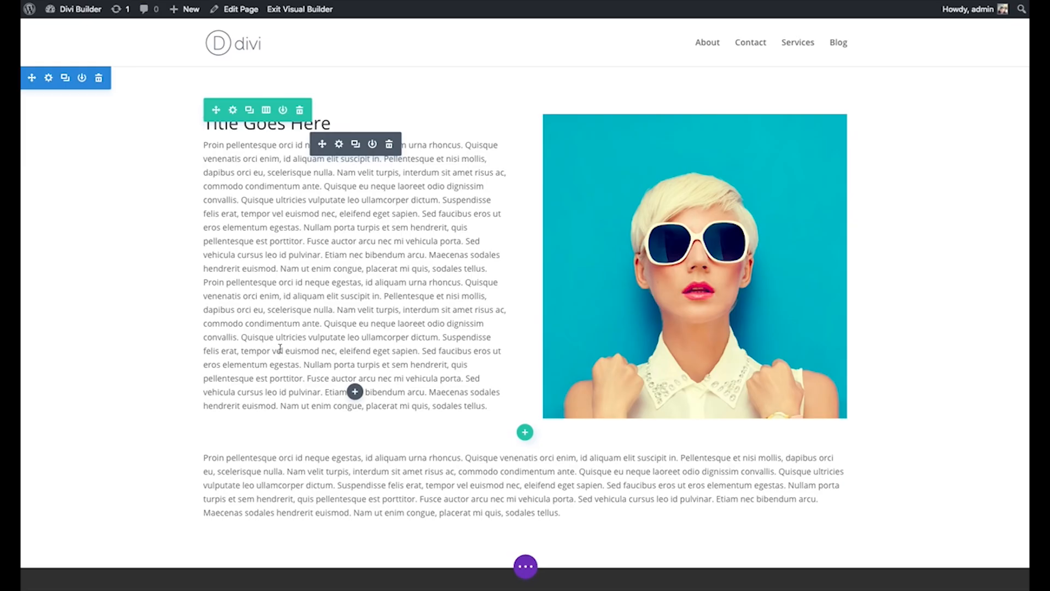
pyautogui.scroll(-2, 280, 347)
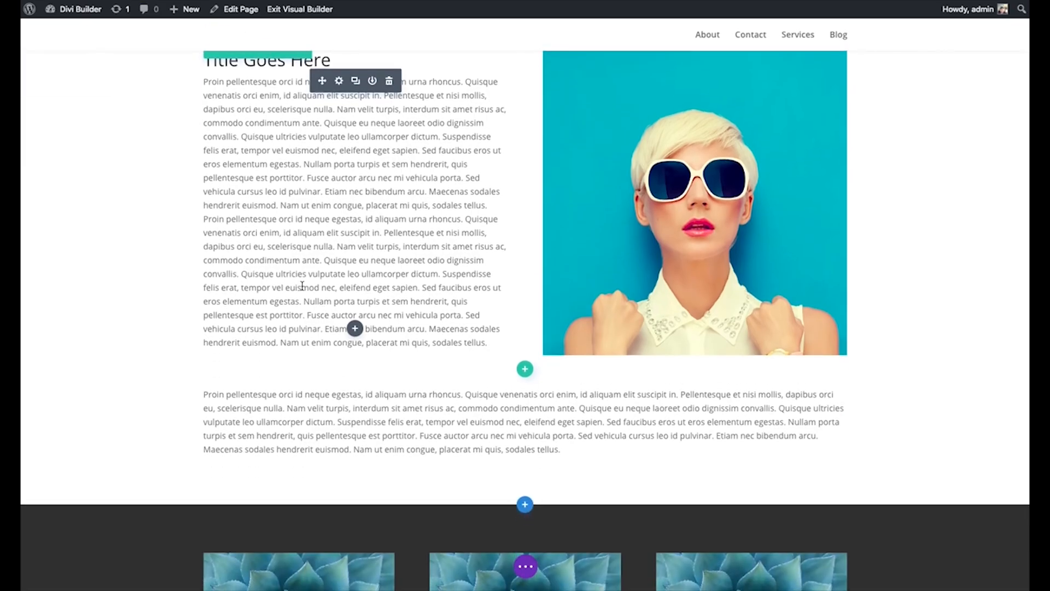
pyautogui.scroll(2, 302, 286)
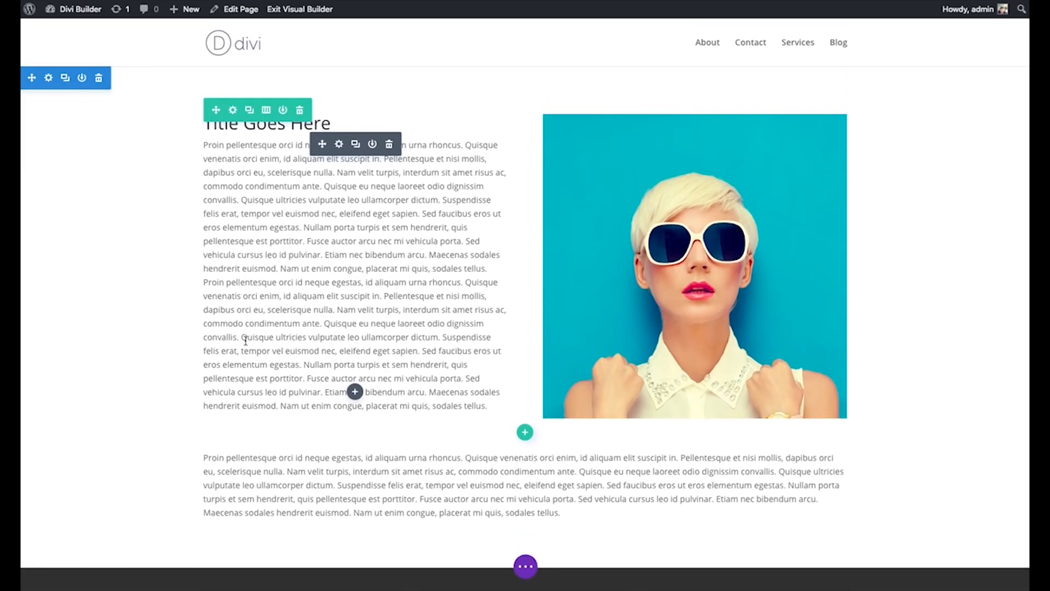
# Step: Insert "asdfasdfdsf" inline before "Quisque ultricies" in the second half of the titled text and make it bold and italic
pyautogui.click(244, 337)
pyautogui.write('asdfasdfdsf')
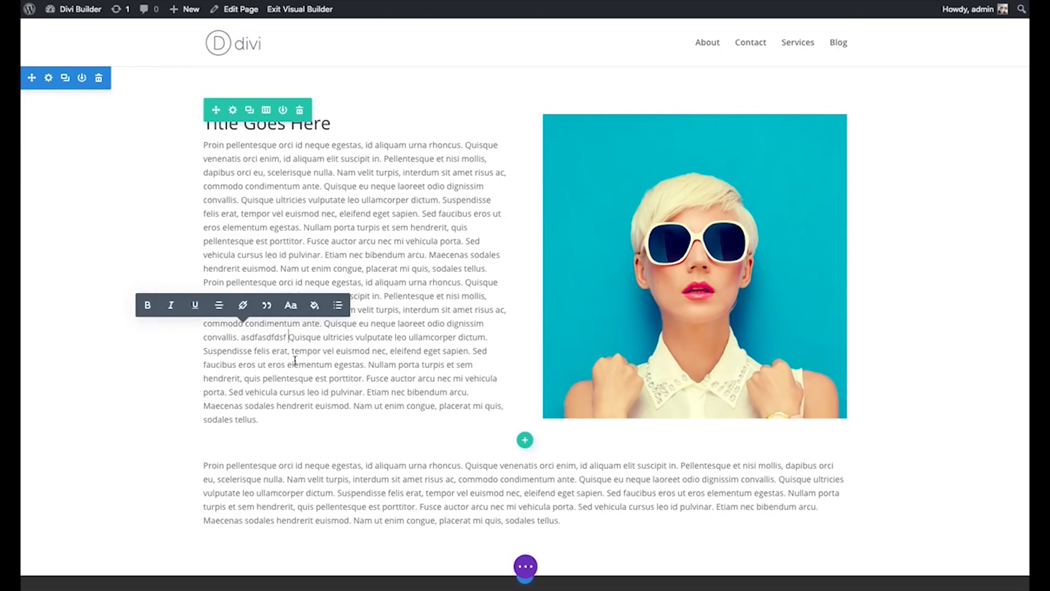
pyautogui.doubleClick(260, 338)
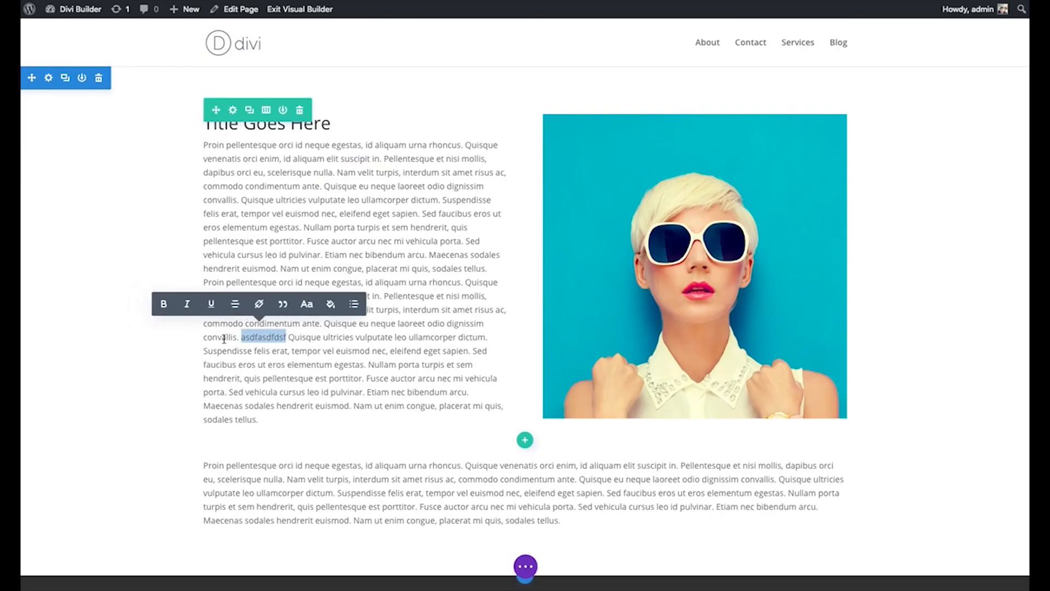
pyautogui.click(164, 304)
pyautogui.click(188, 304)
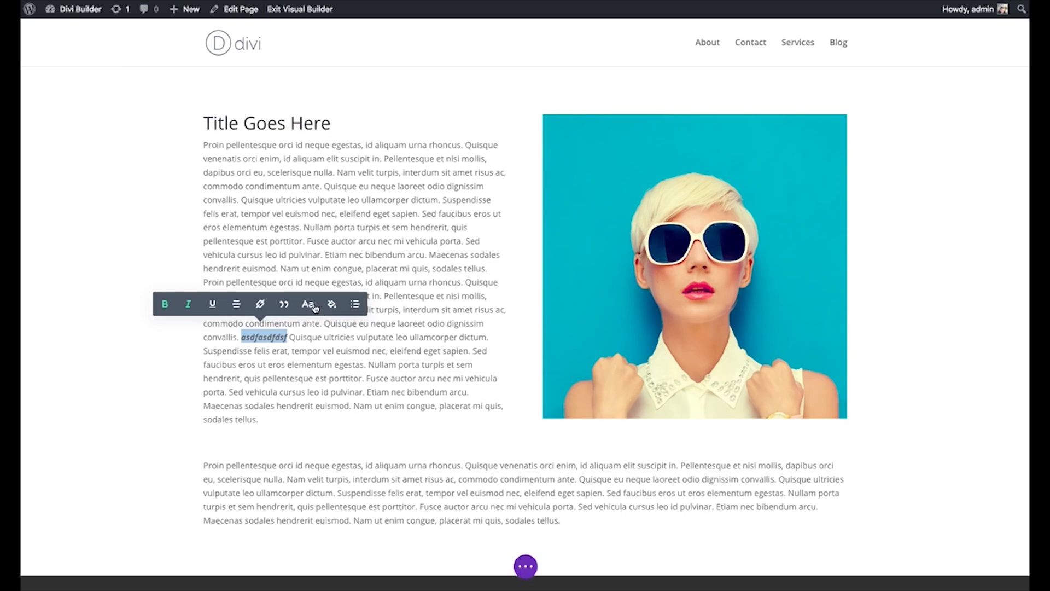
# Step: Enlarge the inserted word "asdfasdfdsf" slightly and change its font to Arvo
pyautogui.click(308, 304)
pyautogui.moveTo(258, 302); pyautogui.dragTo(290, 304)
pyautogui.click(355, 172)
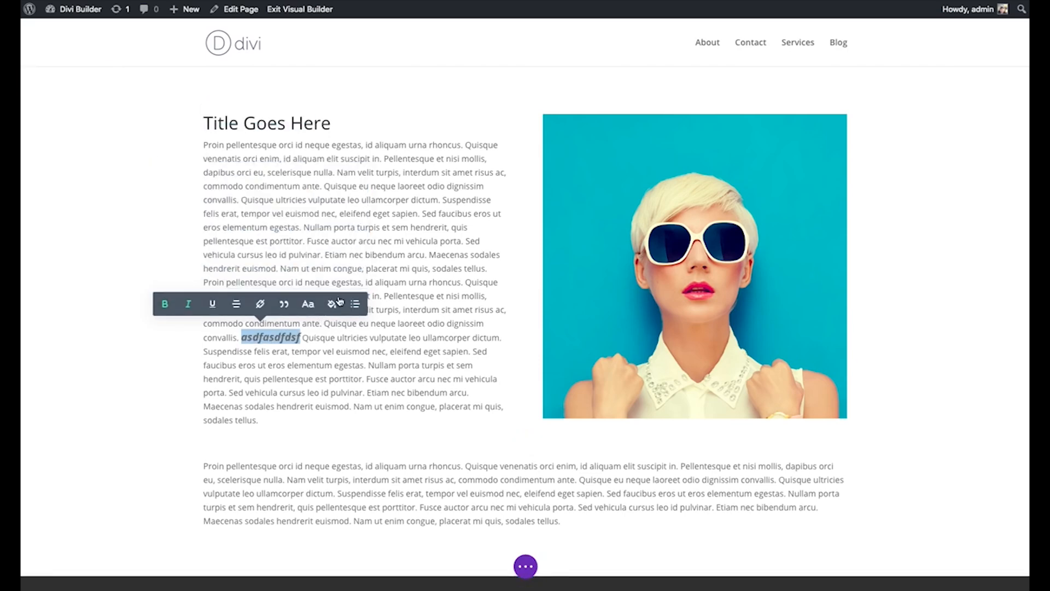
pyautogui.click(310, 303)
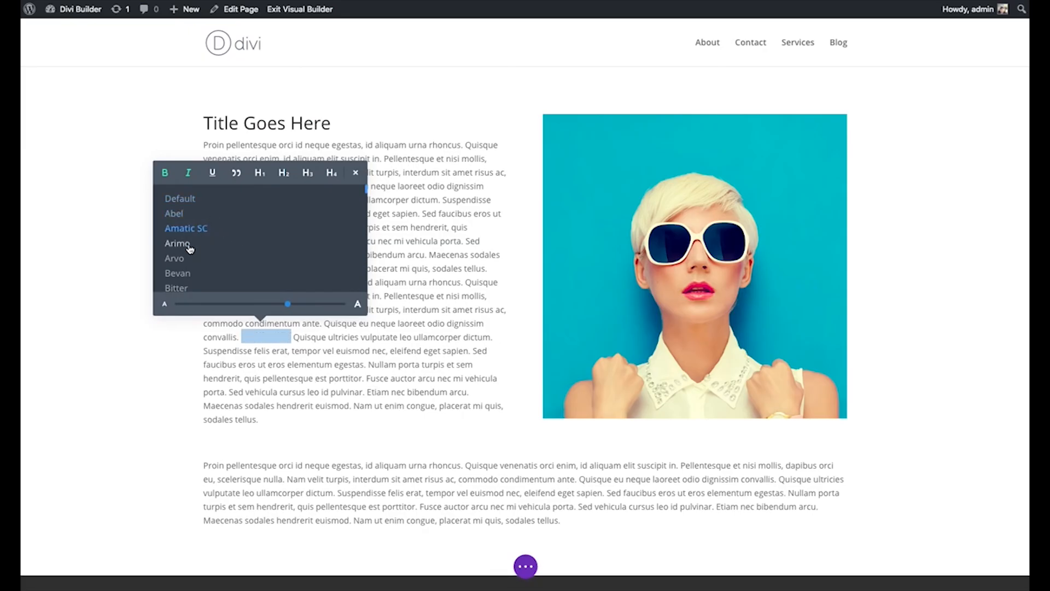
pyautogui.click(181, 260)
pyautogui.click(355, 173)
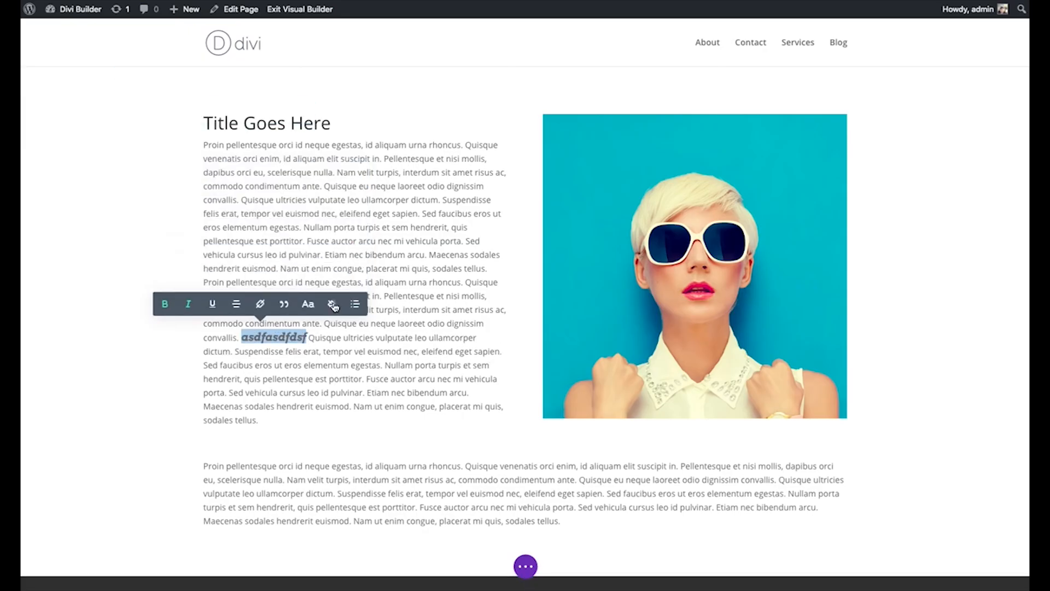
# Step: Color the inserted word "asdfasdfdsf" bright blue and leave inline text editing
pyautogui.click(332, 303)
pyautogui.moveTo(230, 243); pyautogui.dragTo(249, 212)
pyautogui.click(286, 300)
pyautogui.click(355, 167)
pyautogui.click(432, 199)
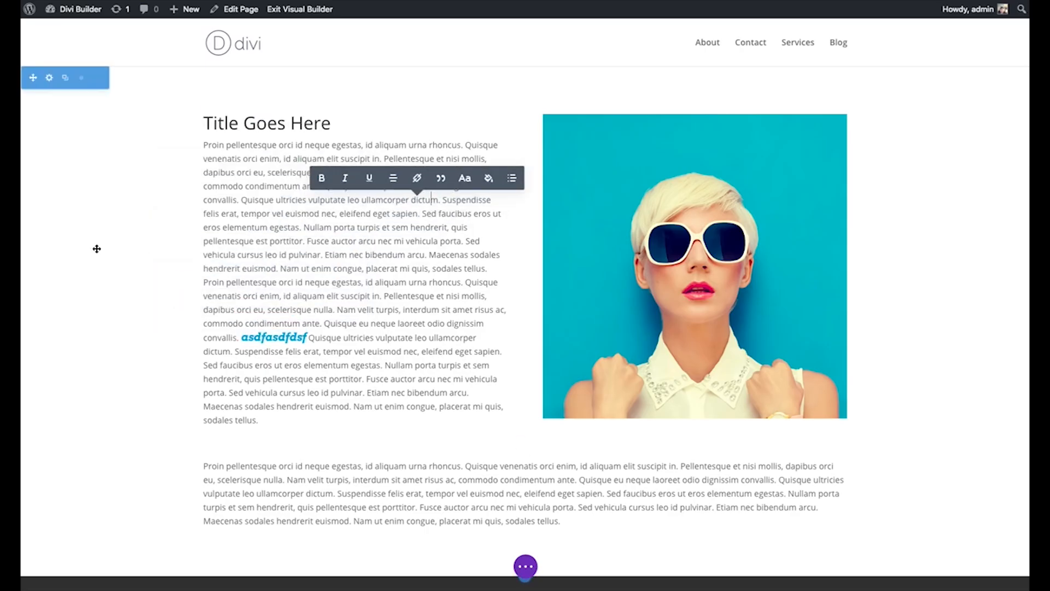
pyautogui.click(908, 167)
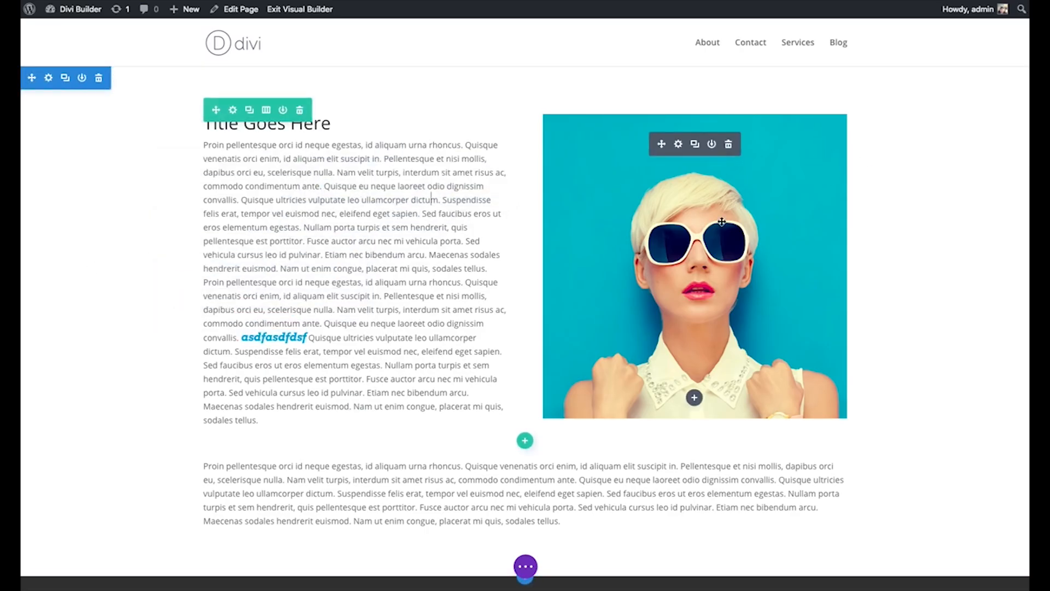
# Step: Replace the portrait in the image module with the media library photo of hands typing on a laptop
pyautogui.click(679, 145)
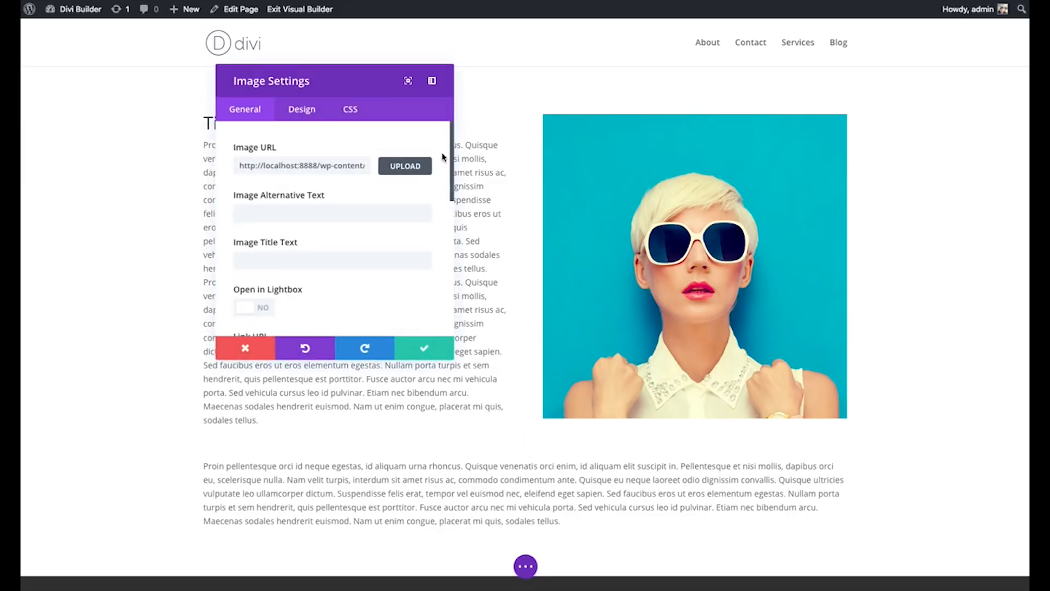
pyautogui.click(393, 167)
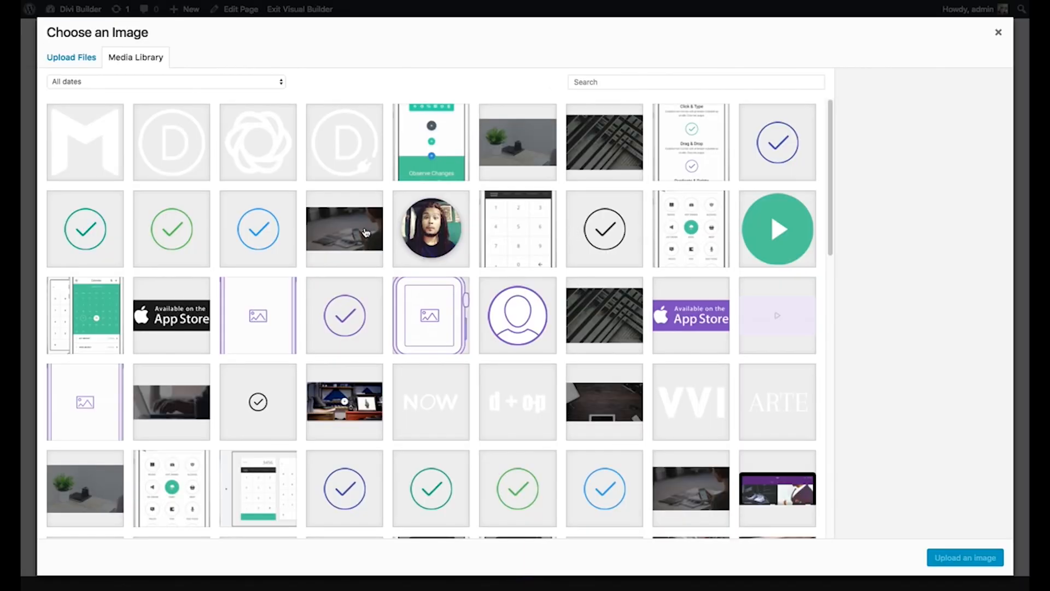
pyautogui.scroll(-15, 508, 265)
pyautogui.click(182, 406)
pyautogui.click(965, 557)
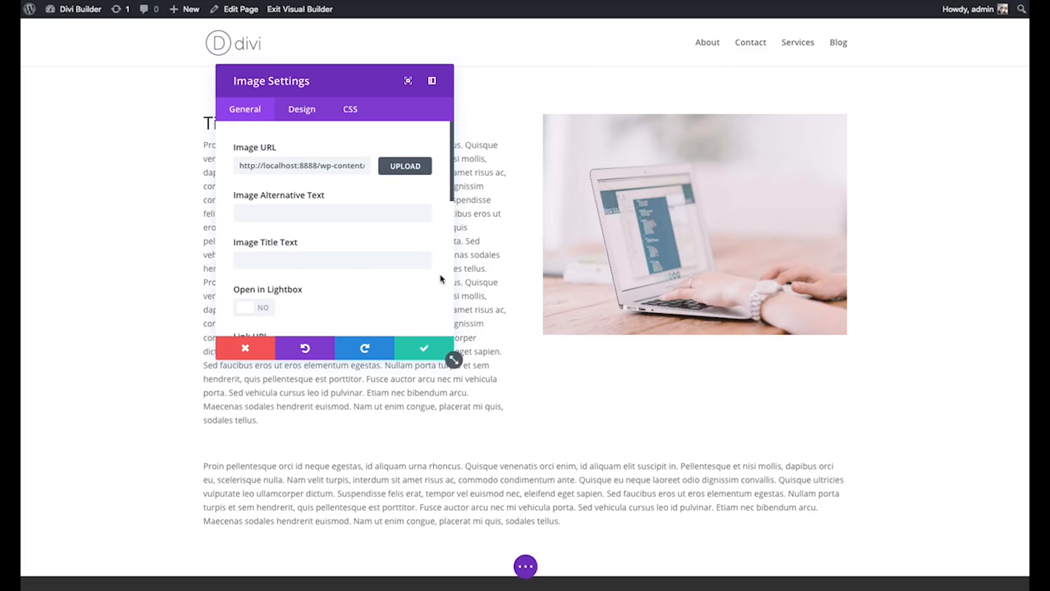
# Step: Look through the general image options while repositioning the Image Settings window and making it slightly taller
pyautogui.moveTo(454, 152); pyautogui.dragTo(457, 273)
pyautogui.scroll(5, 457, 274)
pyautogui.moveTo(318, 82); pyautogui.dragTo(248, 103)
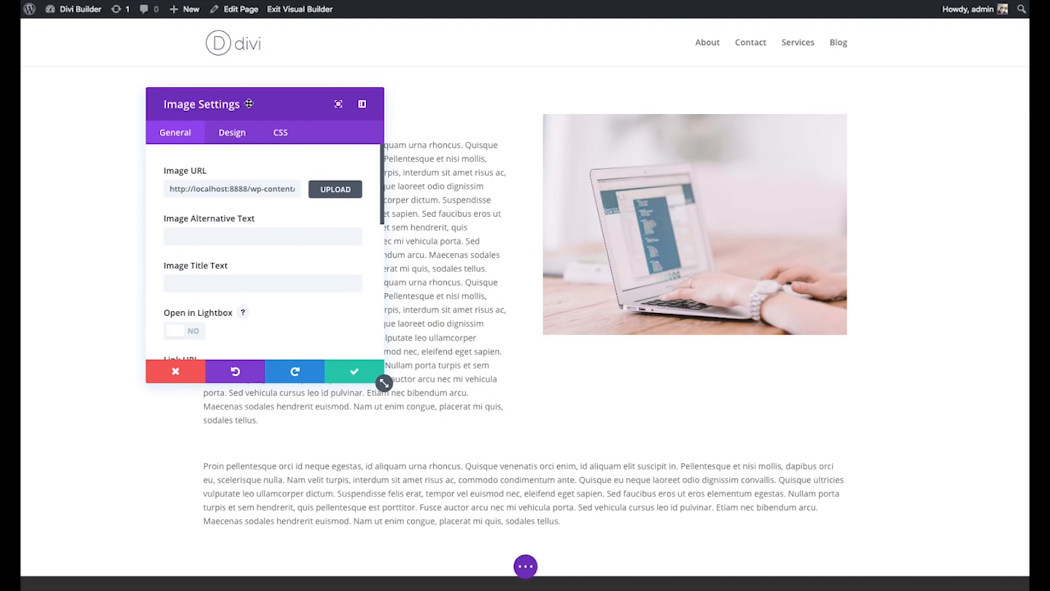
pyautogui.moveTo(249, 103); pyautogui.dragTo(280, 97)
pyautogui.moveTo(416, 376)
pyautogui.mouseDown()
pyautogui.moveTo(506, 418)
pyautogui.moveTo(535, 450)
pyautogui.moveTo(415, 392)
pyautogui.mouseUp()
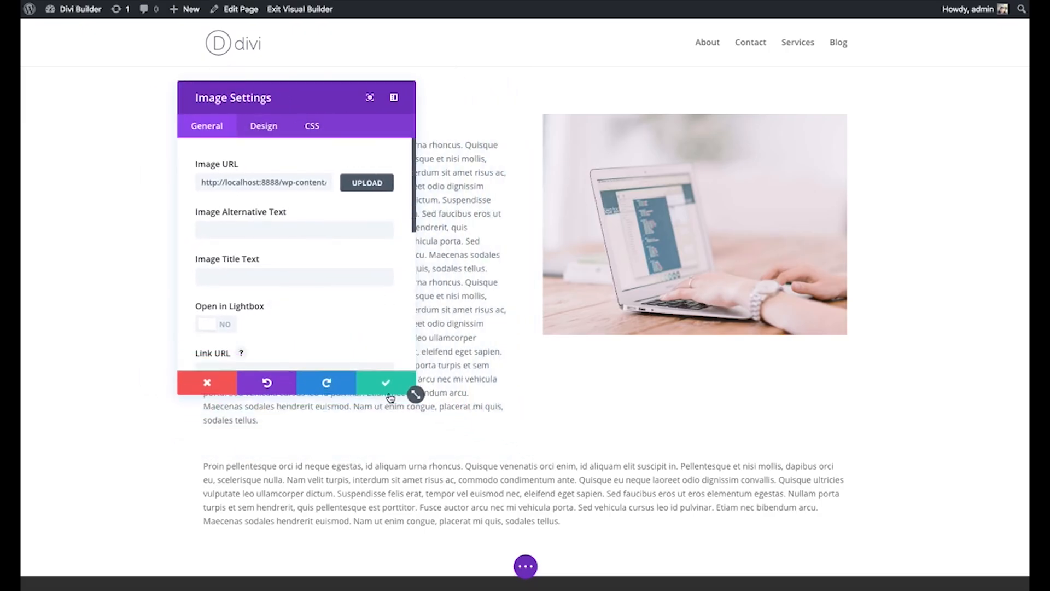
pyautogui.moveTo(242, 112); pyautogui.dragTo(282, 112)
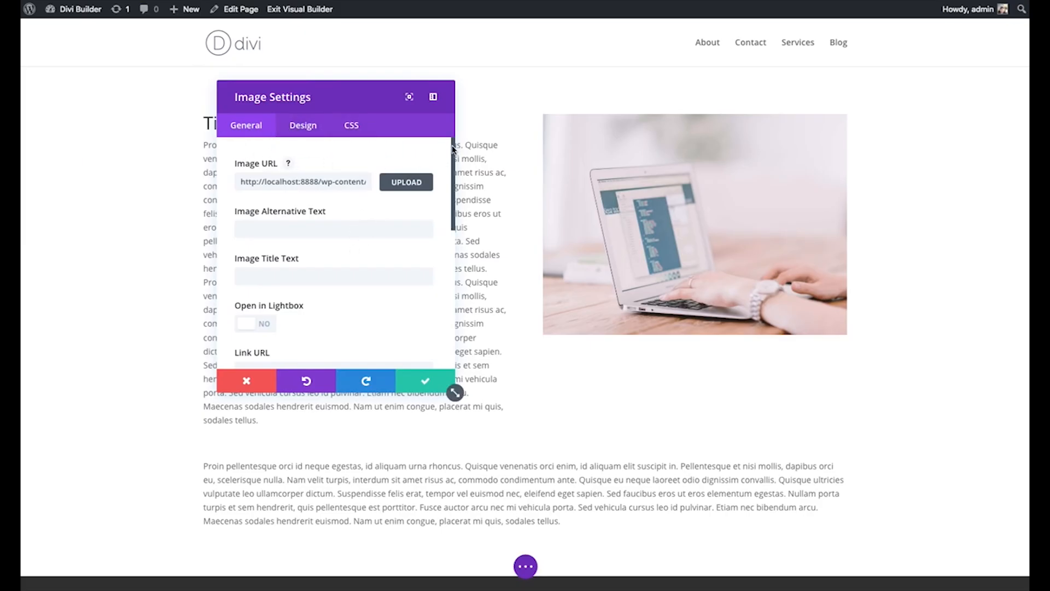
pyautogui.moveTo(452, 148)
pyautogui.mouseDown()
pyautogui.moveTo(443, 291)
pyautogui.moveTo(448, 150)
pyautogui.moveTo(436, 149)
pyautogui.mouseUp()
# Step: Examine the image module's custom CSS fields Before, Main Element and After, then save and close its settings
pyautogui.click(363, 129)
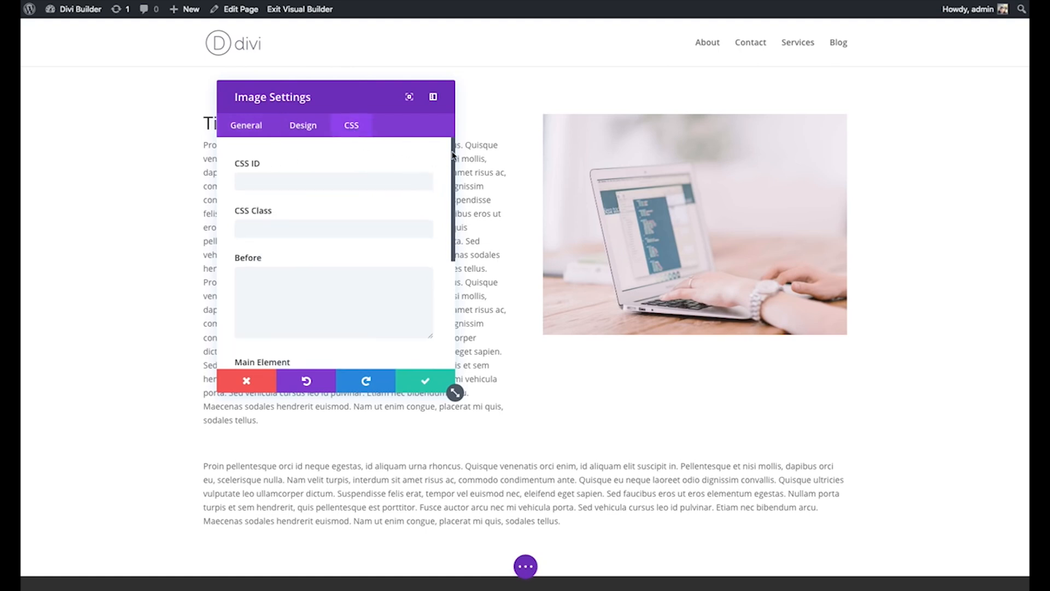
pyautogui.moveTo(452, 155); pyautogui.dragTo(453, 169)
pyautogui.click(298, 265)
pyautogui.scroll(-3, 317, 265)
pyautogui.click(317, 265)
pyautogui.scroll(-3, 318, 265)
pyautogui.click(332, 280)
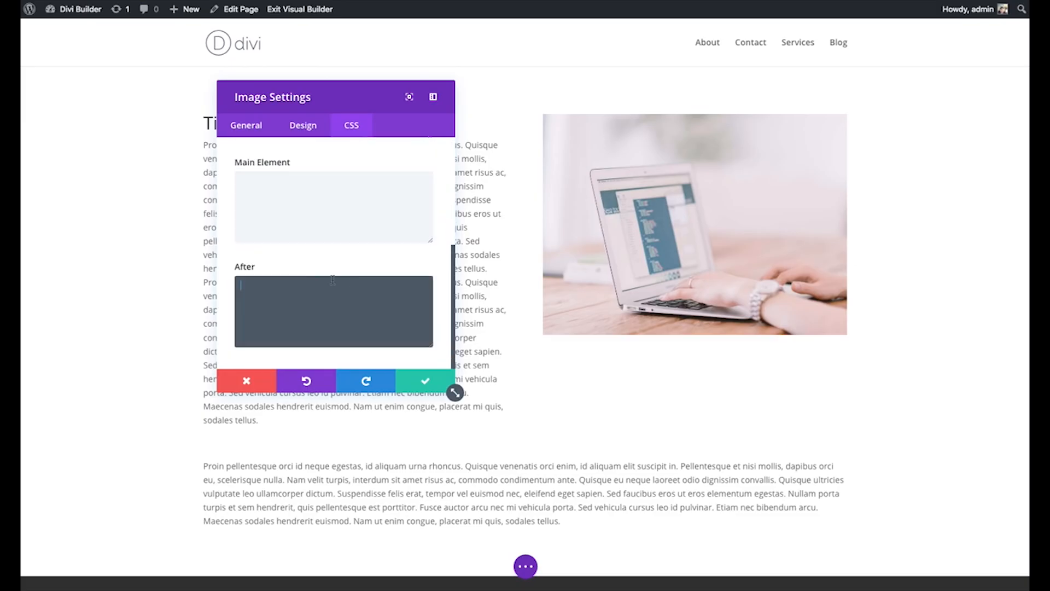
pyautogui.click(425, 382)
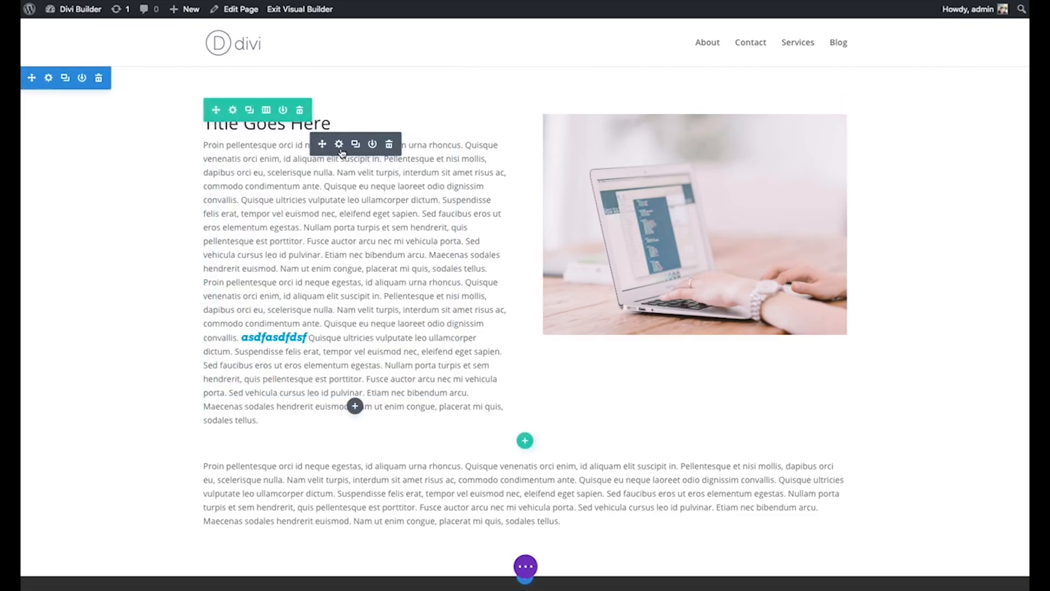
# Step: Open the titled text module's settings over the image, review the design options and set Text Font Size to 14px
pyautogui.click(339, 145)
pyautogui.moveTo(316, 88); pyautogui.dragTo(725, 86)
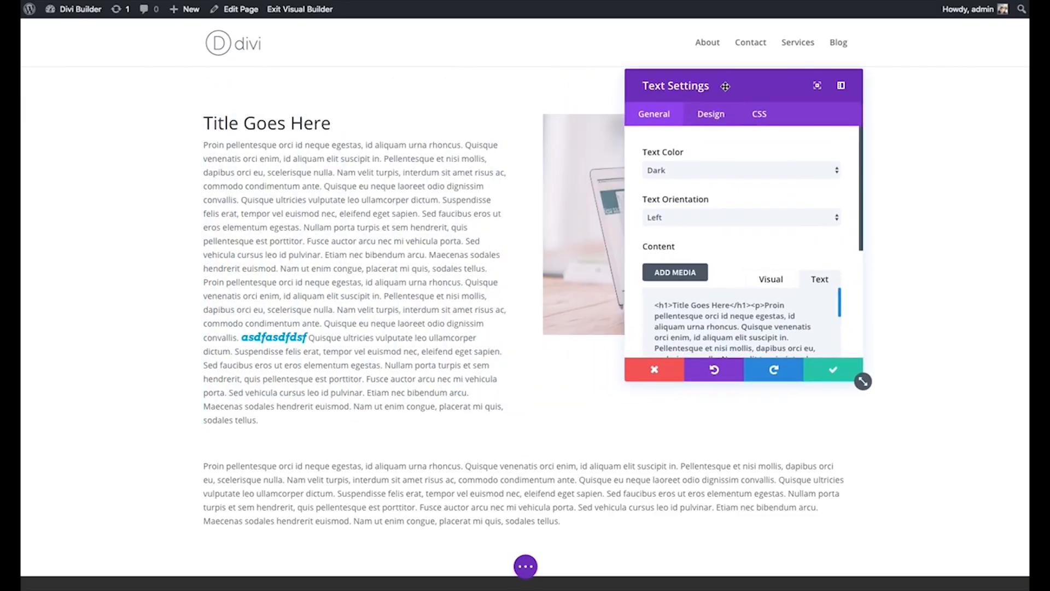
pyautogui.click(711, 116)
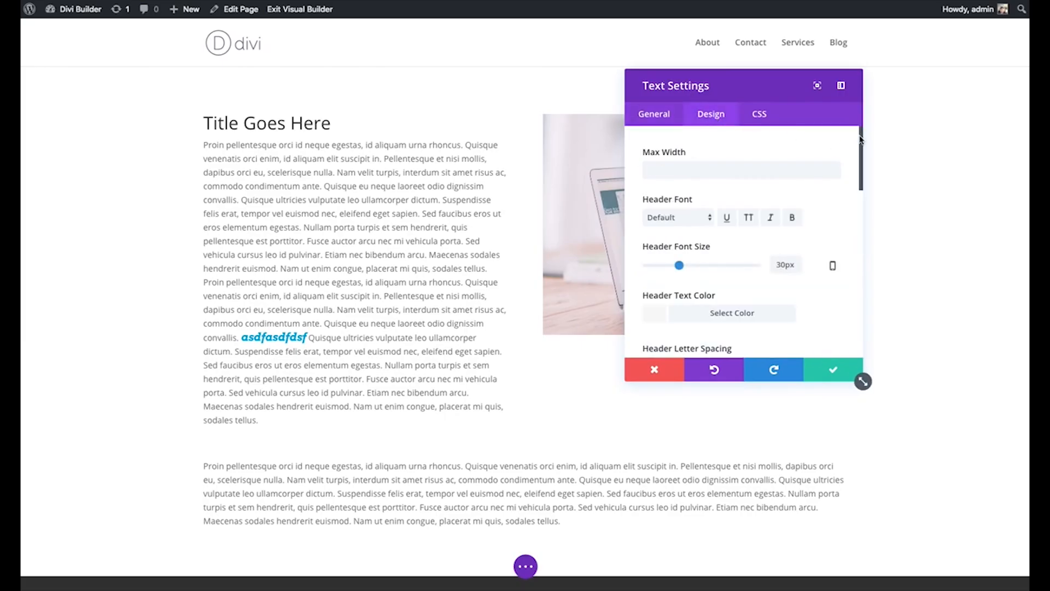
pyautogui.moveTo(859, 139); pyautogui.dragTo(848, 106)
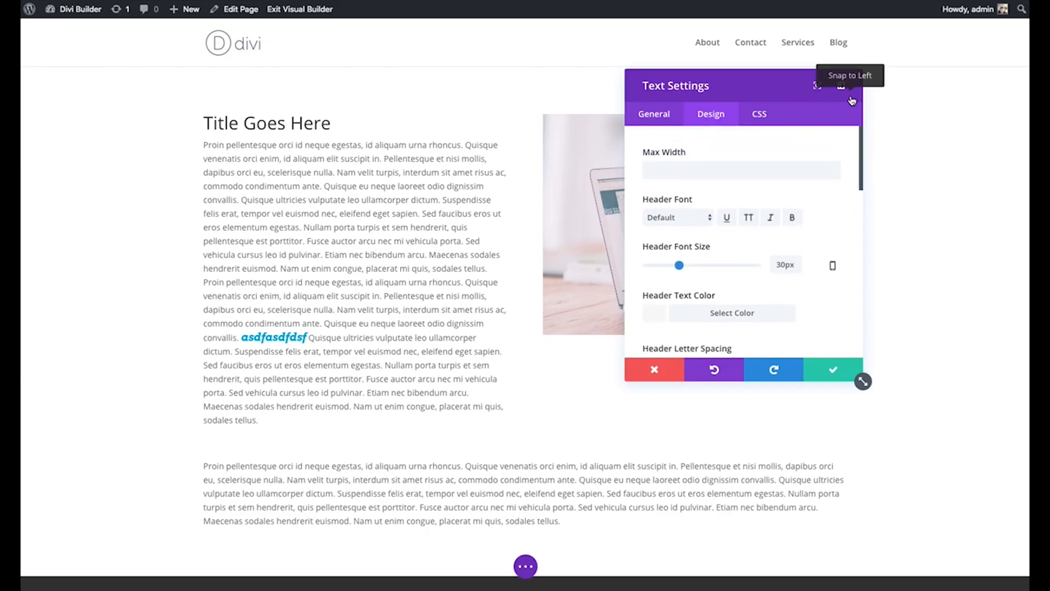
pyautogui.scroll(-3, 851, 101)
pyautogui.scroll(3, 952, 199)
pyautogui.scroll(-2, 804, 199)
pyautogui.scroll(-2, 844, 182)
pyautogui.moveTo(664, 323)
pyautogui.mouseDown()
pyautogui.moveTo(678, 324)
pyautogui.moveTo(661, 327)
pyautogui.mouseUp()
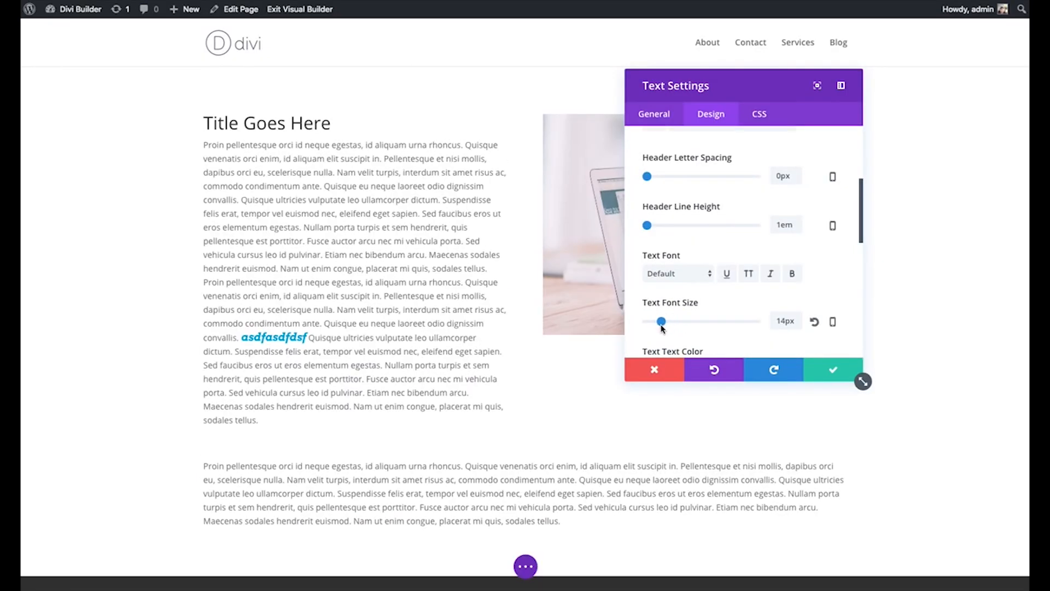
# Step: Try bold and uppercase styling on the module's text, then turn both off
pyautogui.click(791, 273)
pyautogui.click(749, 275)
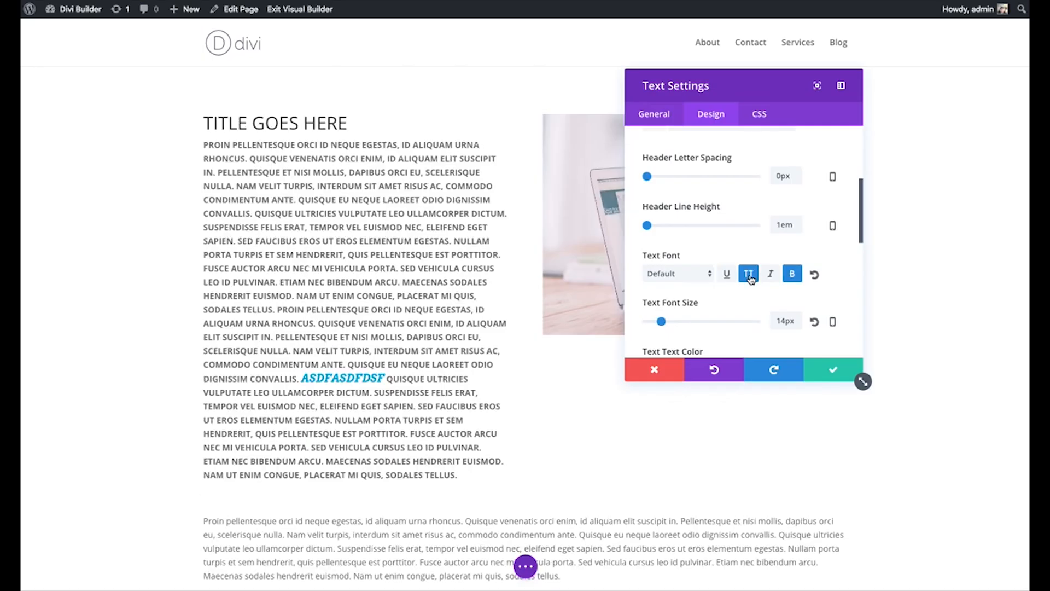
pyautogui.click(749, 275)
pyautogui.click(792, 275)
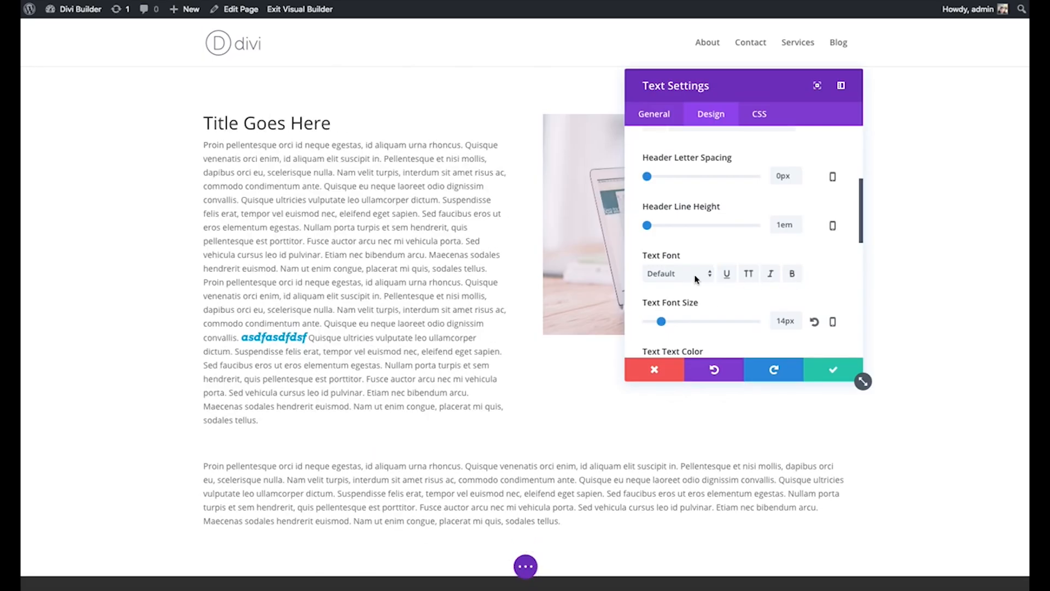
# Step: Set the module's Text Font to Black Ops One
pyautogui.click(697, 279)
pyautogui.click(666, 348)
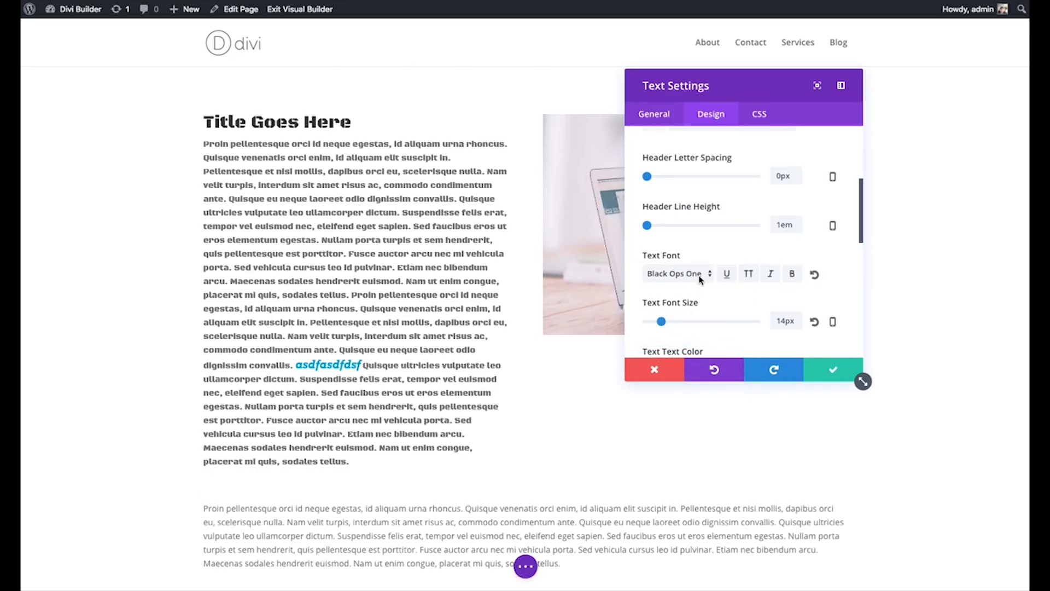
# Step: Set the module's Text Font back to Default and move the settings window clear of the text
pyautogui.click(699, 278)
pyautogui.click(711, 198)
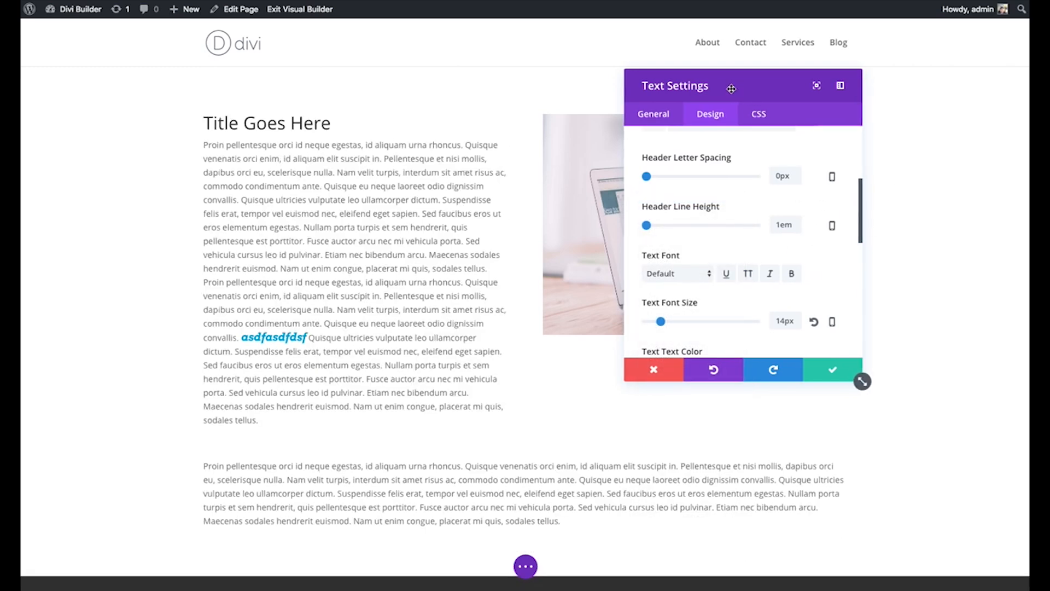
pyautogui.moveTo(734, 88); pyautogui.dragTo(631, 110)
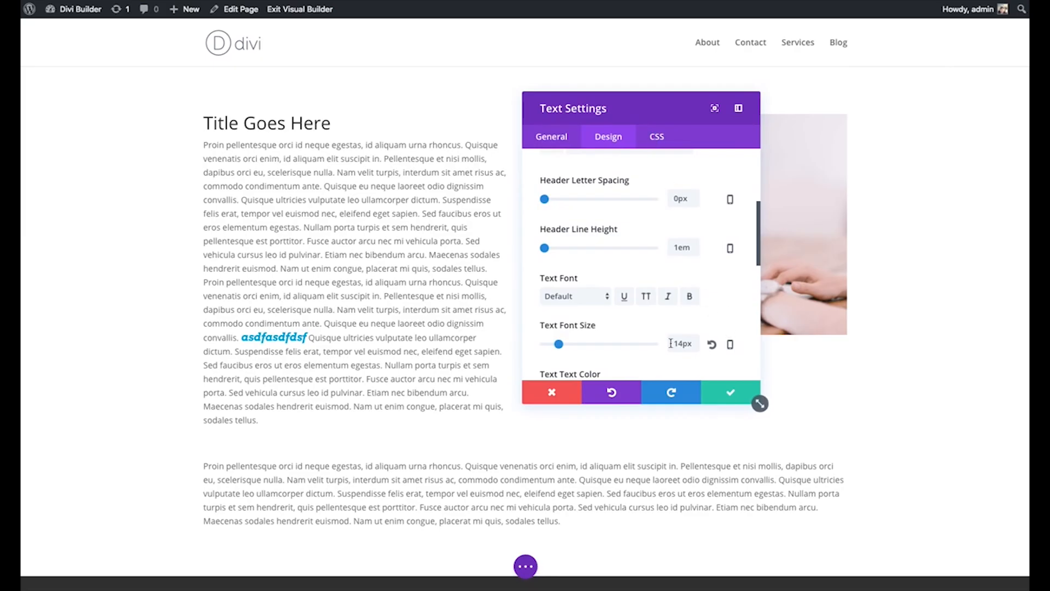
# Step: Show the responsive options for Text Font Size and preview the module in the tablet and smartphone views
pyautogui.scroll(-2, 631, 269)
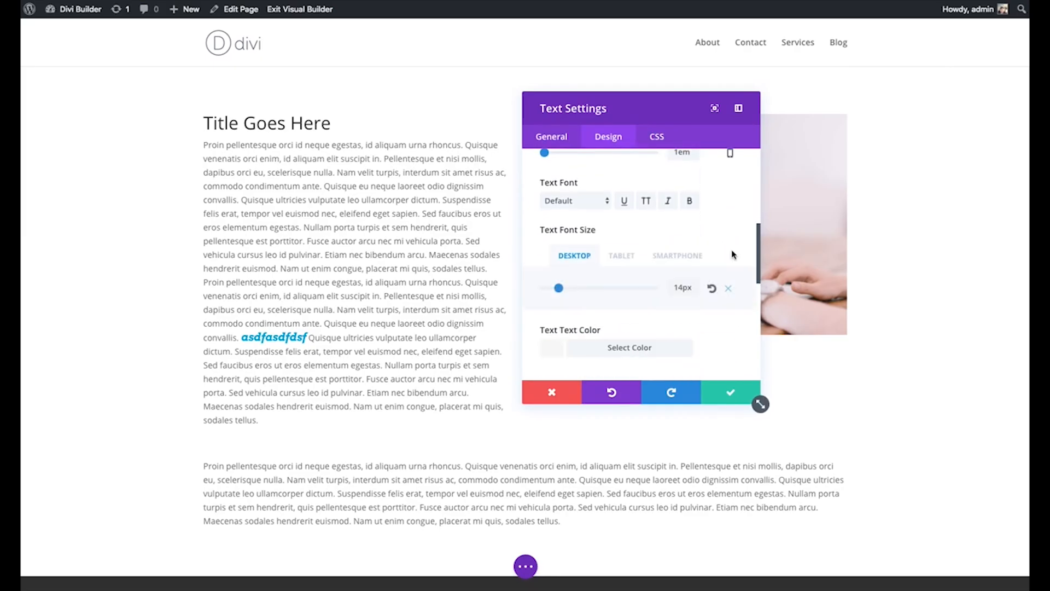
pyautogui.click(617, 262)
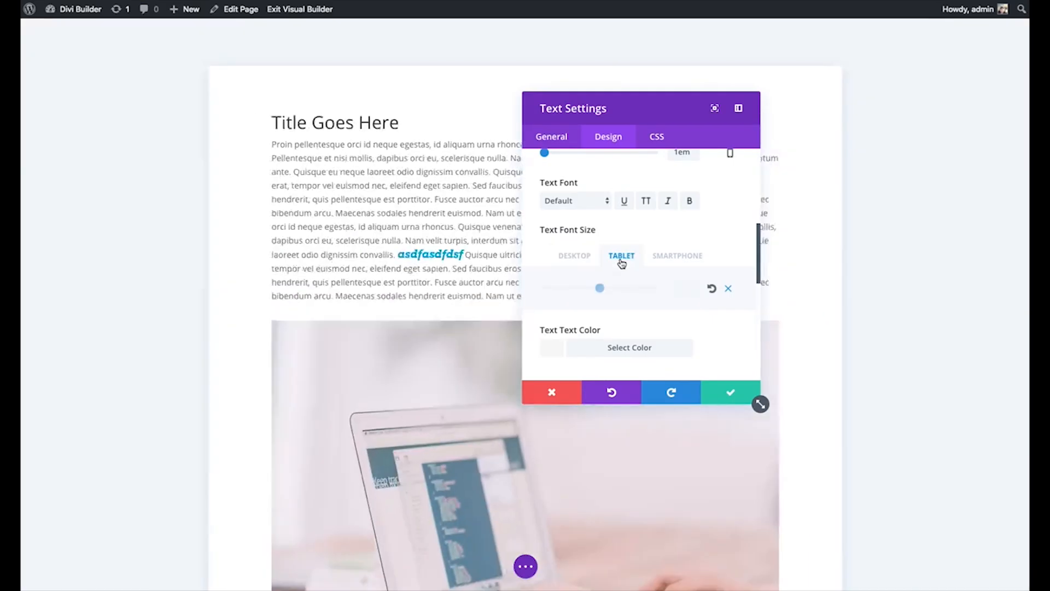
pyautogui.click(673, 257)
pyautogui.click(624, 256)
pyautogui.moveTo(615, 108); pyautogui.dragTo(848, 88)
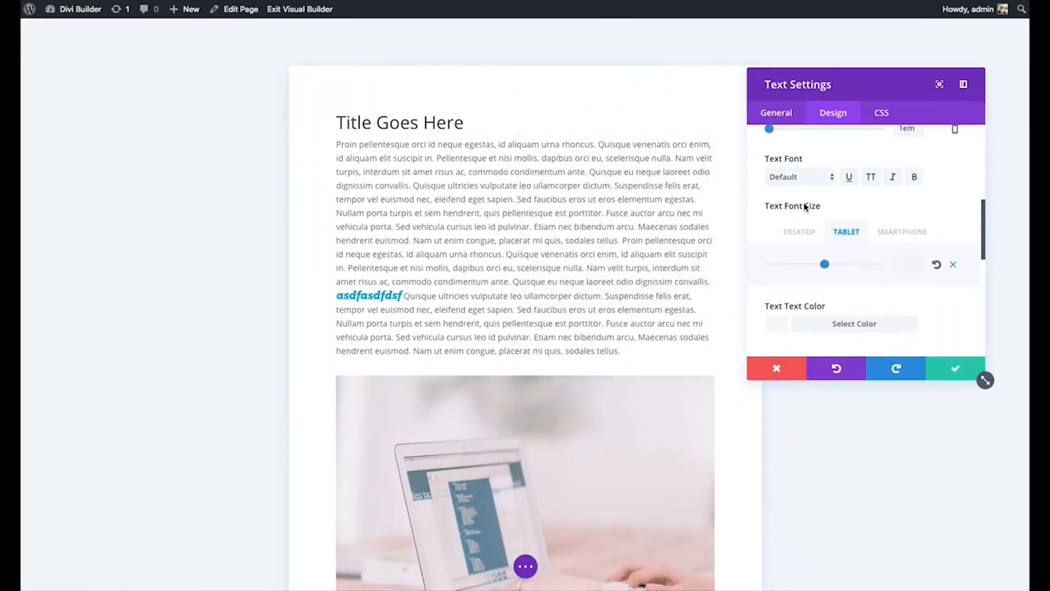
# Step: Set the Text Font Size to 21px for desktop and 14px for smartphone
pyautogui.click(800, 235)
pyautogui.moveTo(786, 265); pyautogui.dragTo(792, 265)
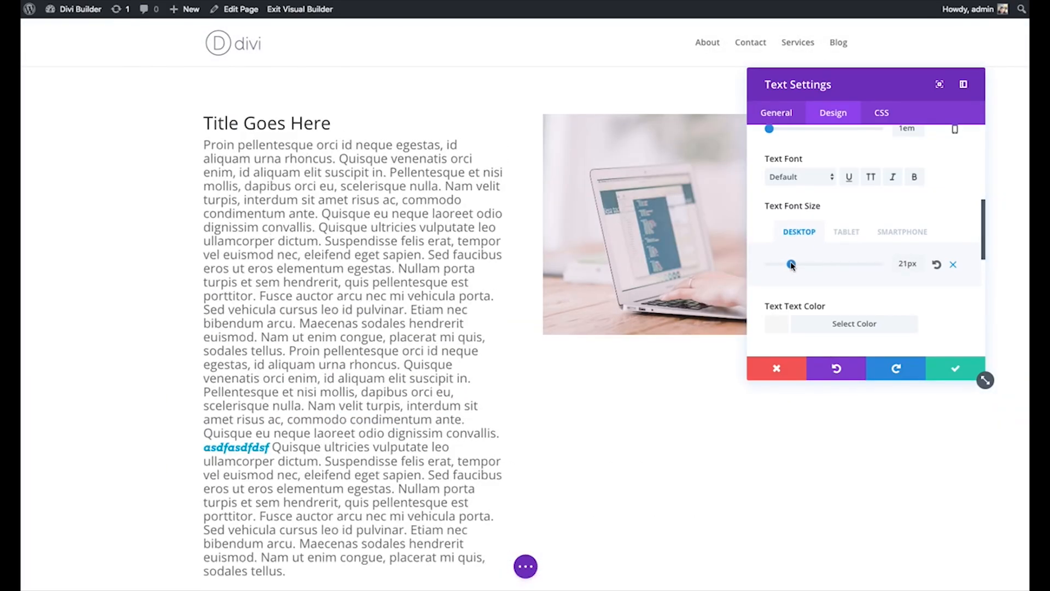
pyautogui.click(831, 236)
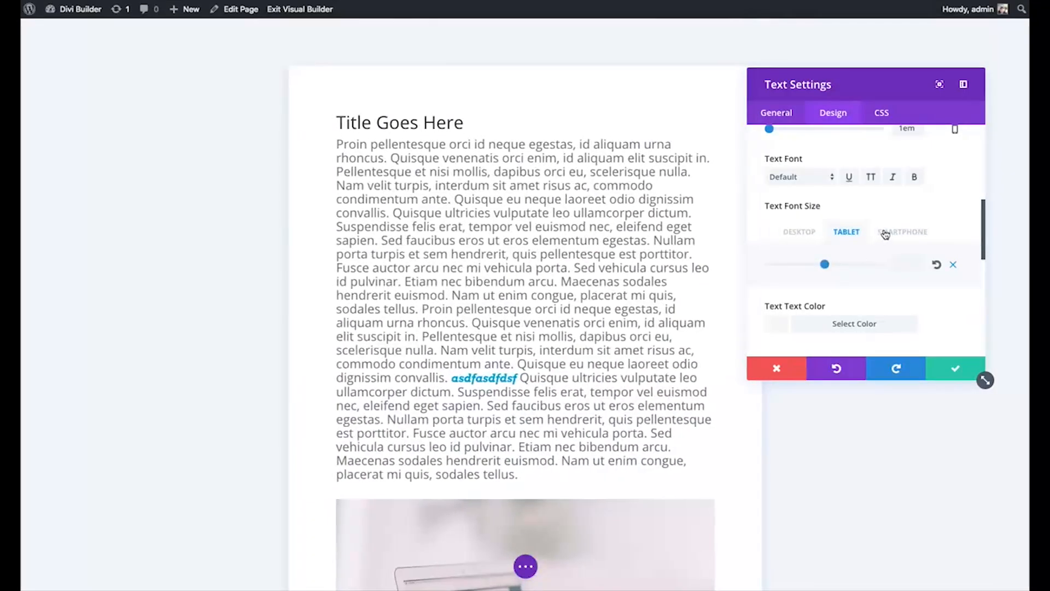
pyautogui.click(884, 235)
pyautogui.moveTo(824, 264); pyautogui.dragTo(784, 270)
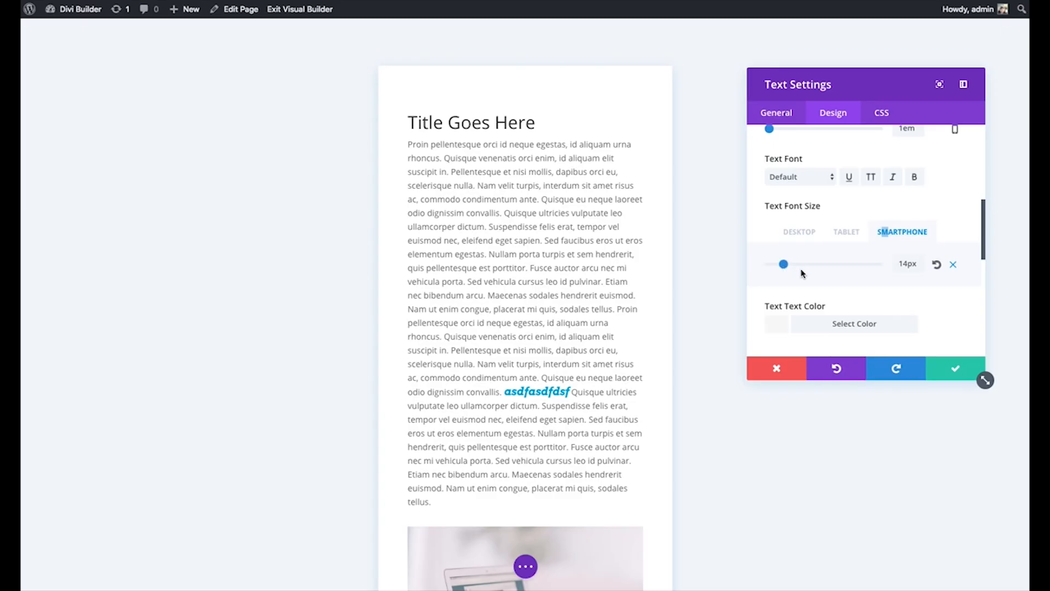
# Step: Compare the tablet and desktop views, and reset the Text Font Size to its default
pyautogui.click(846, 231)
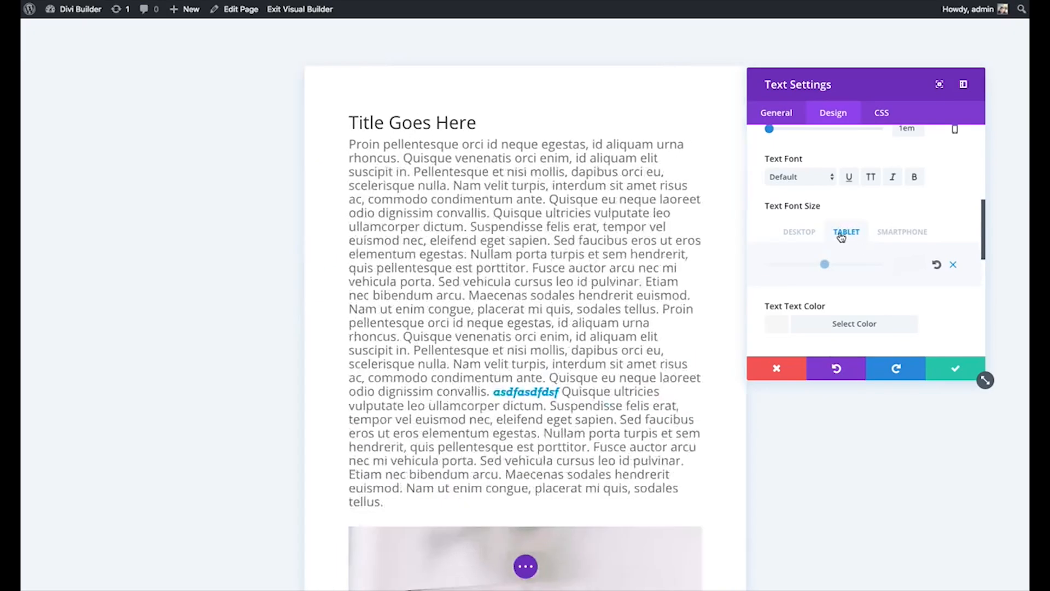
pyautogui.click(798, 232)
pyautogui.moveTo(870, 97); pyautogui.dragTo(290, 105)
pyautogui.click(356, 233)
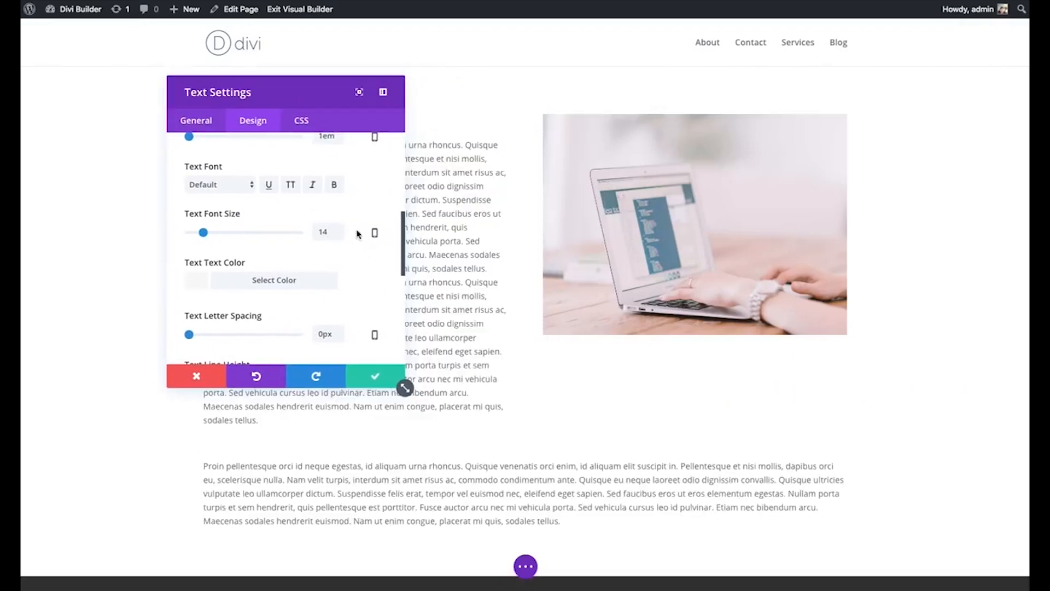
pyautogui.moveTo(303, 104); pyautogui.dragTo(714, 77)
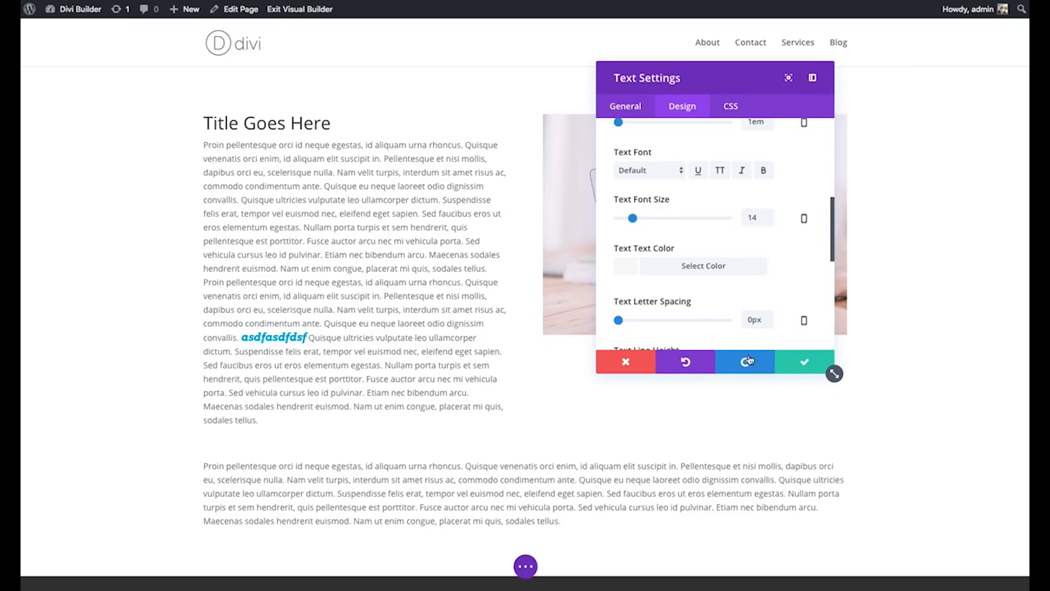
# Step: Try undoing and redoing a Text Font Size change to 23px, and discard the module's setting changes
pyautogui.moveTo(633, 218); pyautogui.dragTo(643, 218)
pyautogui.click(692, 368)
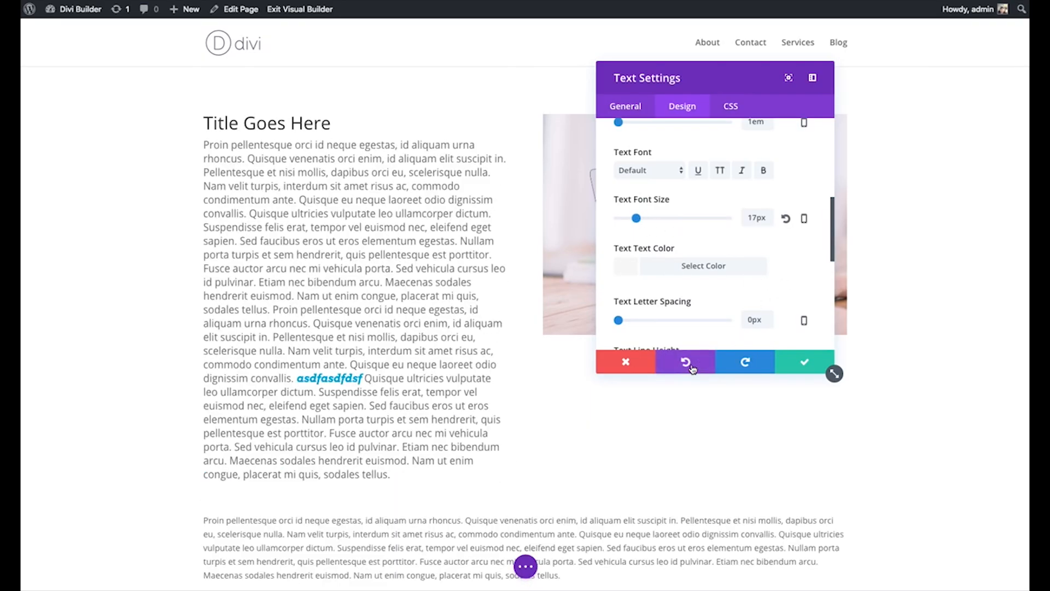
pyautogui.click(743, 362)
pyautogui.click(701, 367)
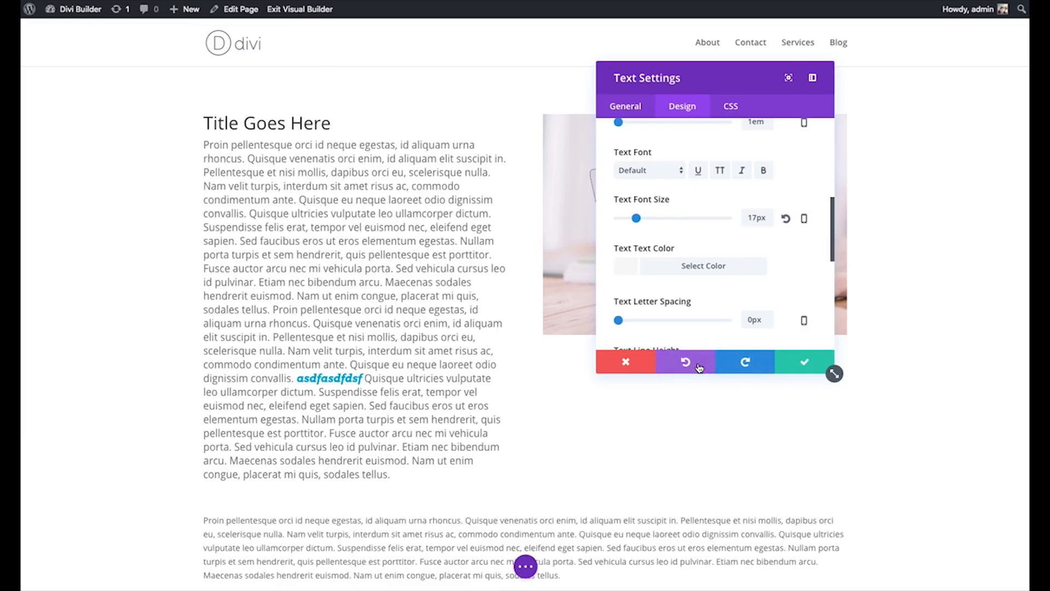
pyautogui.click(743, 363)
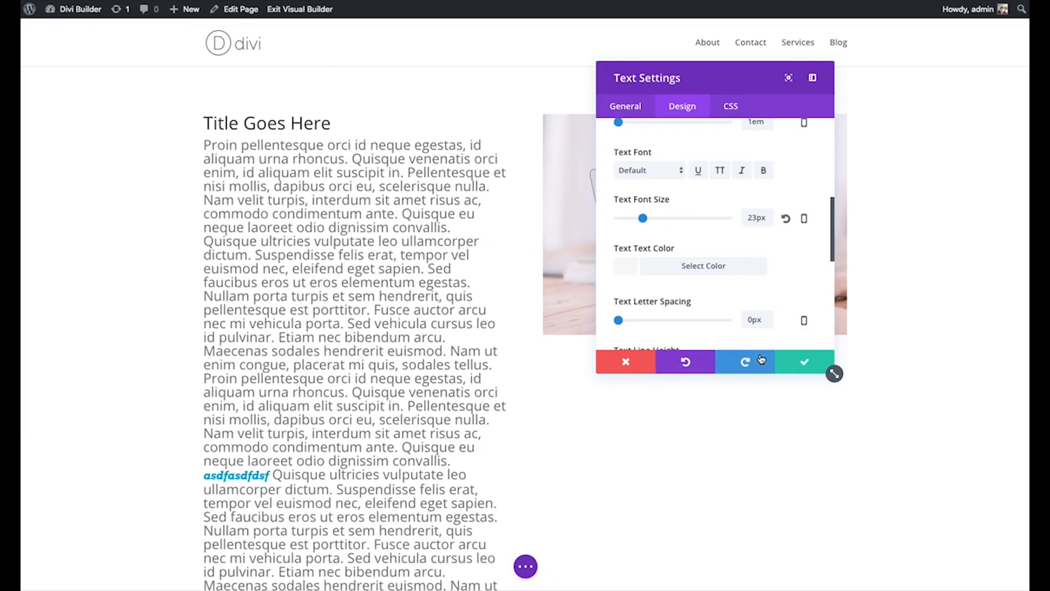
pyautogui.click(625, 365)
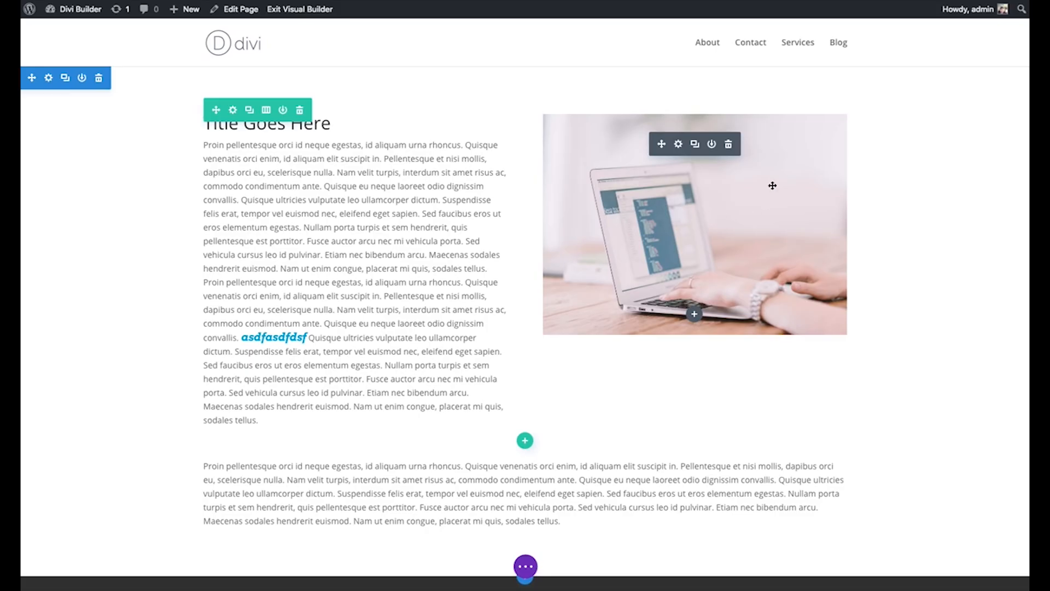
pyautogui.scroll(-3, 934, 167)
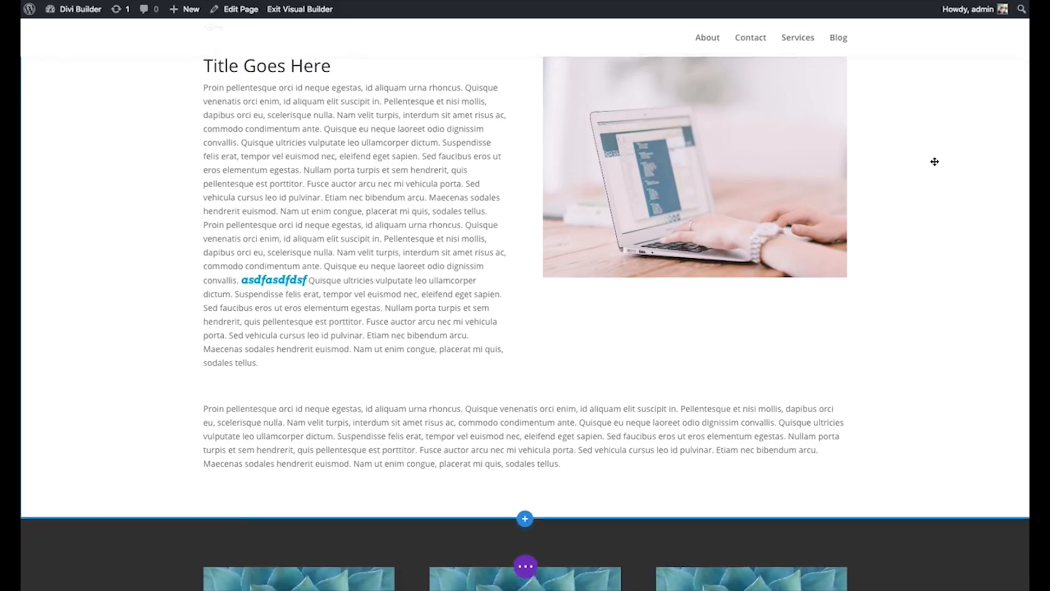
pyautogui.scroll(-2, 888, 159)
pyautogui.scroll(5, 839, 152)
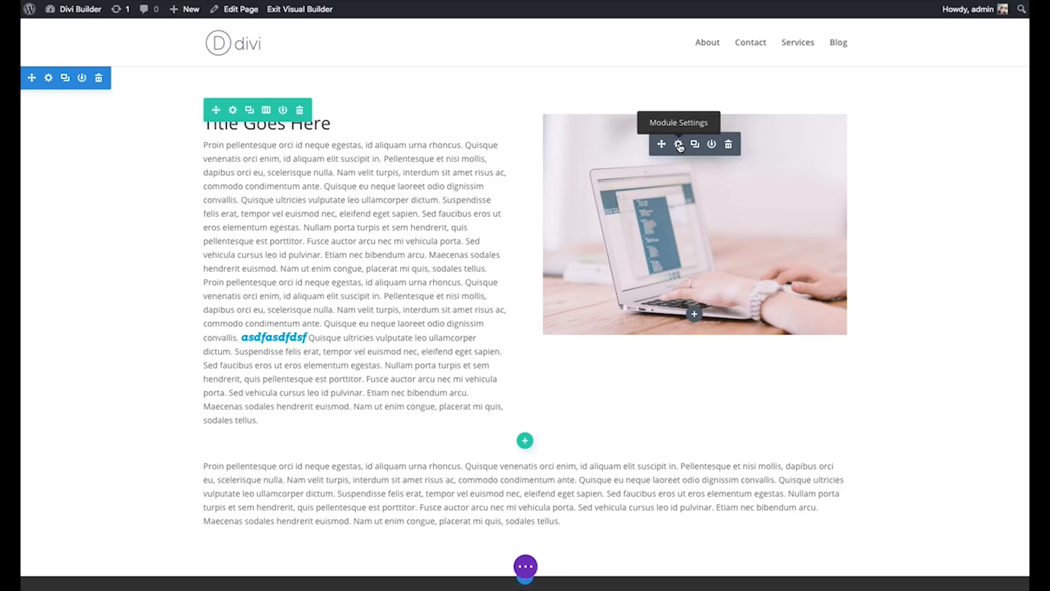
pyautogui.scroll(-3, 924, 158)
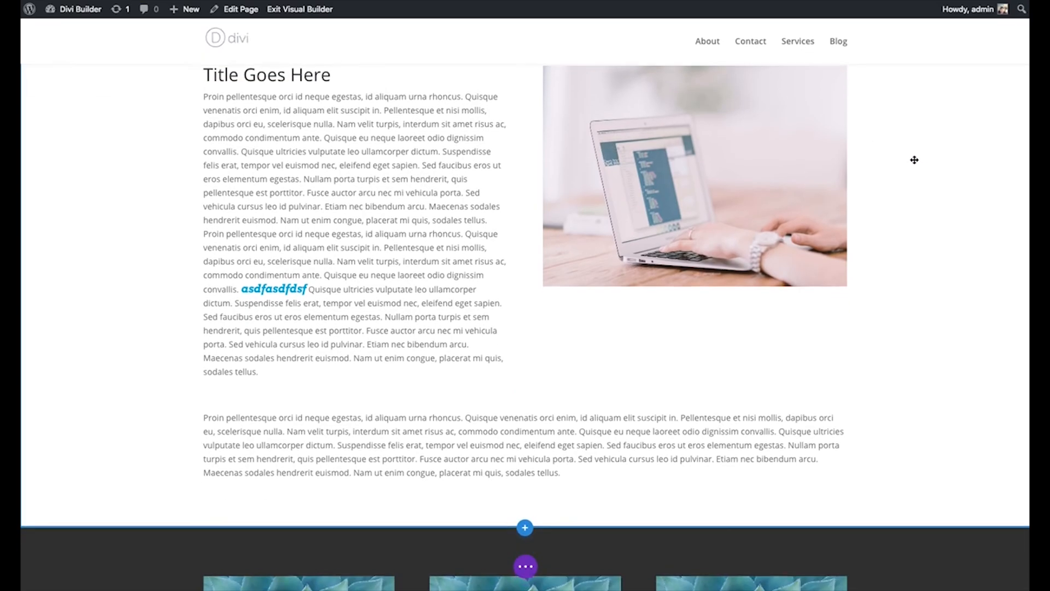
pyautogui.scroll(3, 426, 143)
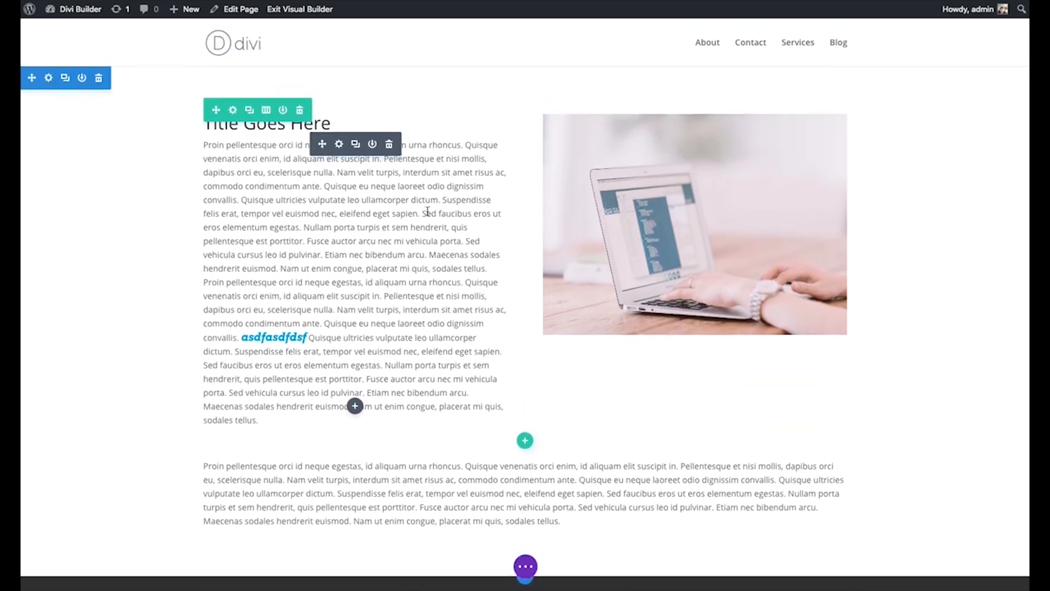
pyautogui.scroll(-3, 667, 195)
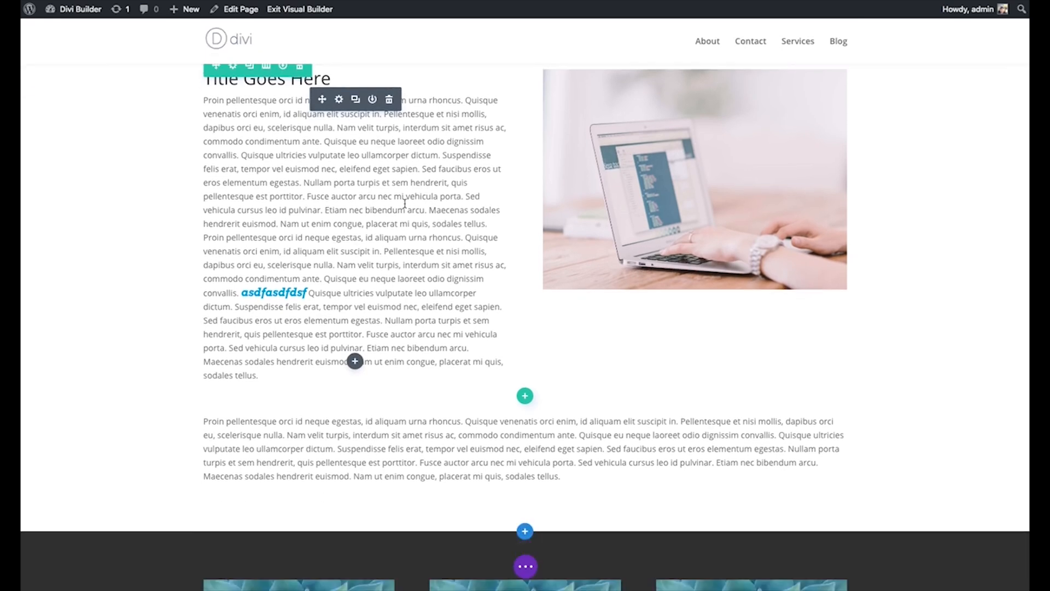
# Step: Insert a new regular section with a row of four equal columns directly above the dark section with three images
pyautogui.scroll(-3, 683, 162)
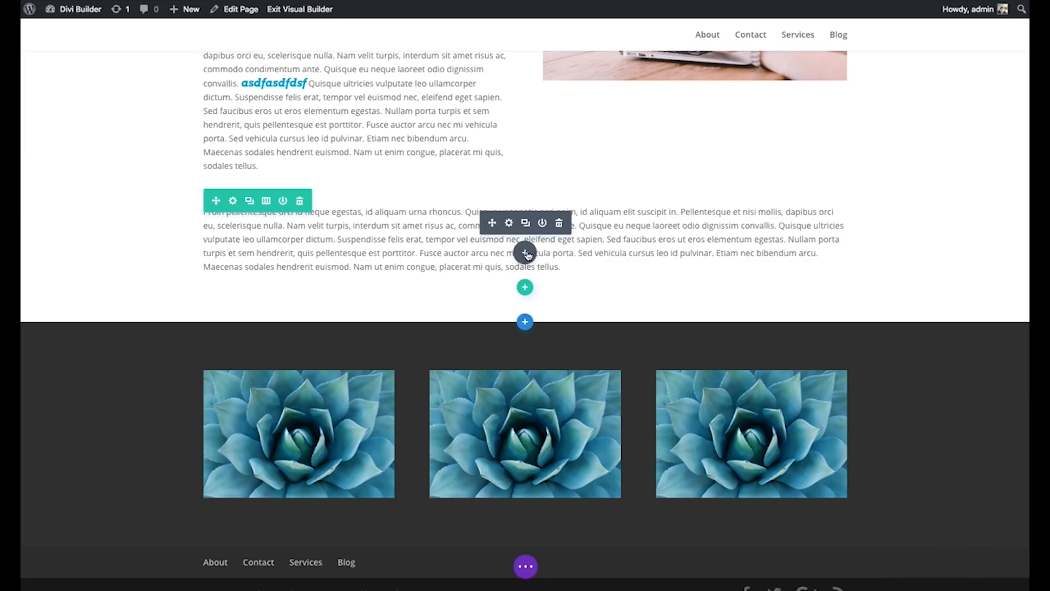
pyautogui.click(526, 325)
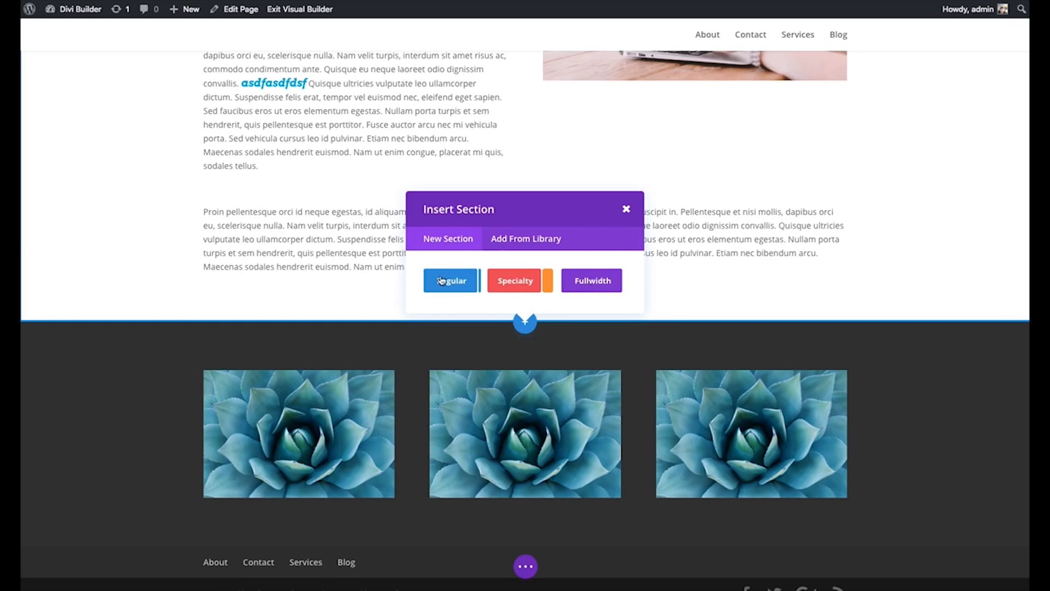
pyautogui.scroll(6, 289, 383)
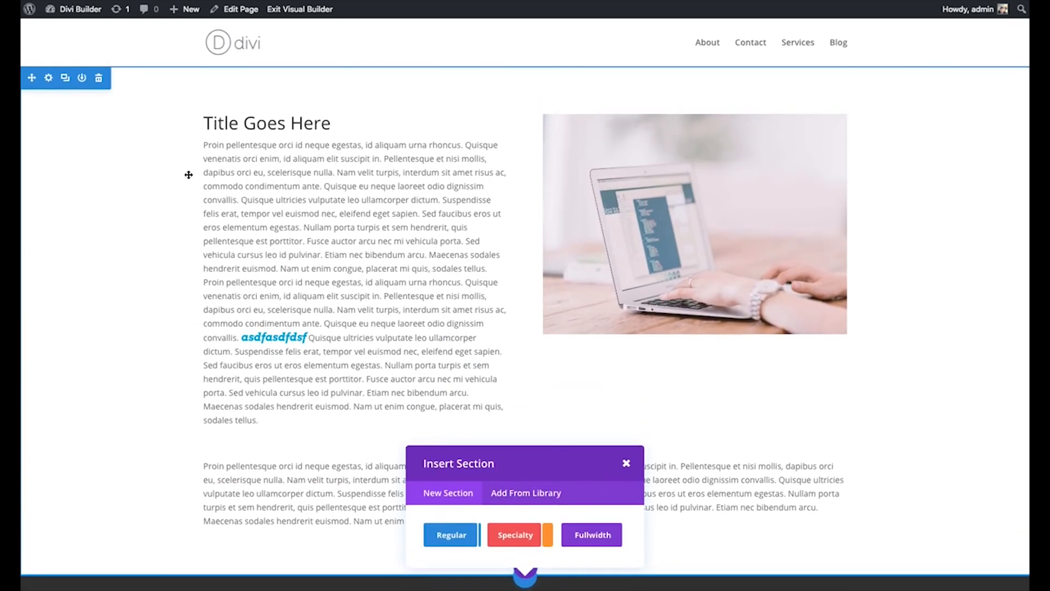
pyautogui.scroll(-2, 281, 122)
pyautogui.scroll(2, 282, 122)
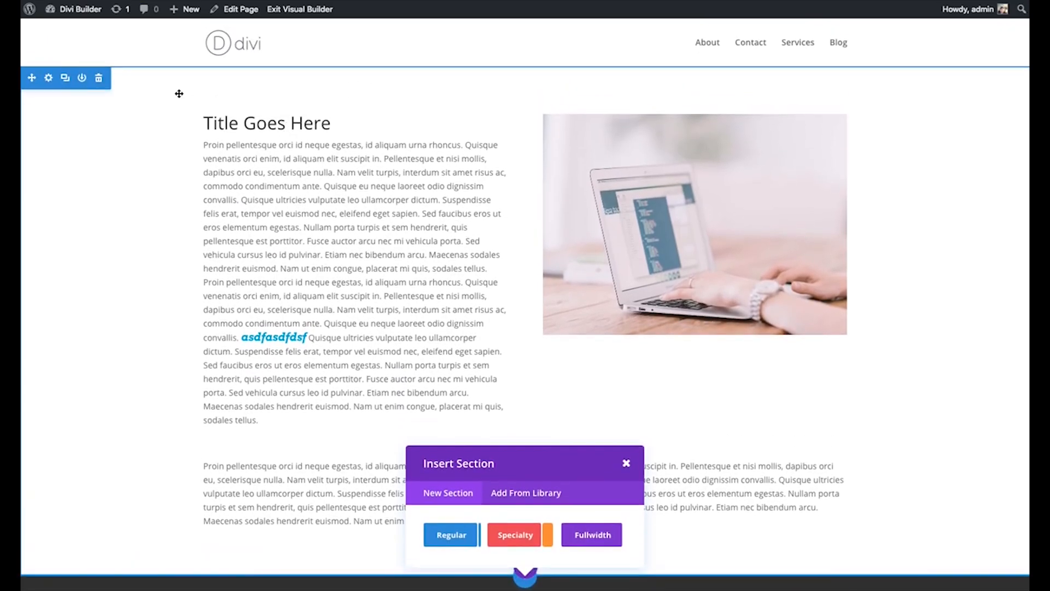
pyautogui.scroll(-2, 249, 123)
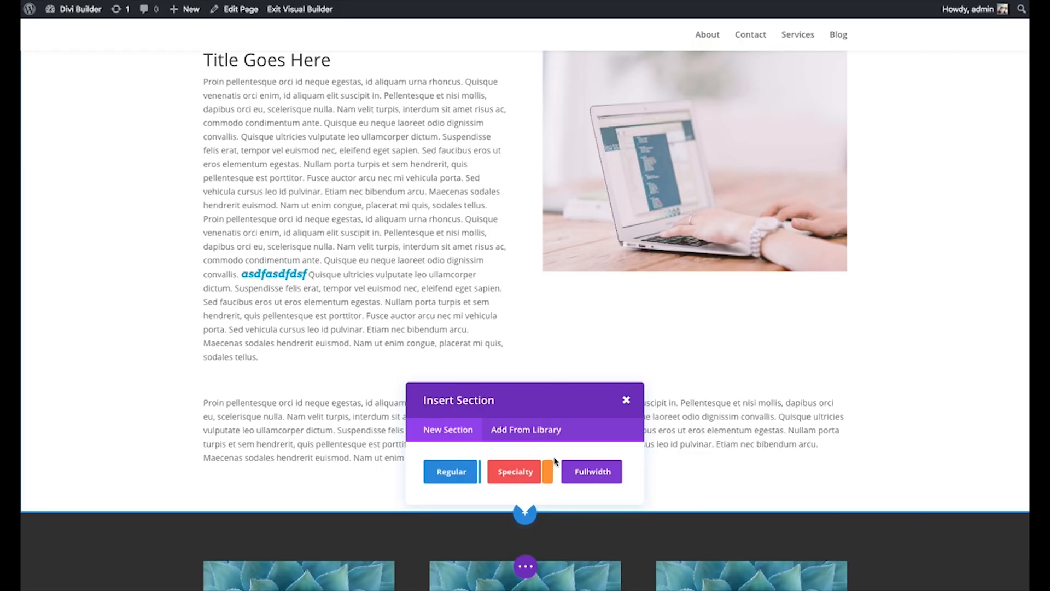
pyautogui.scroll(-2, 518, 479)
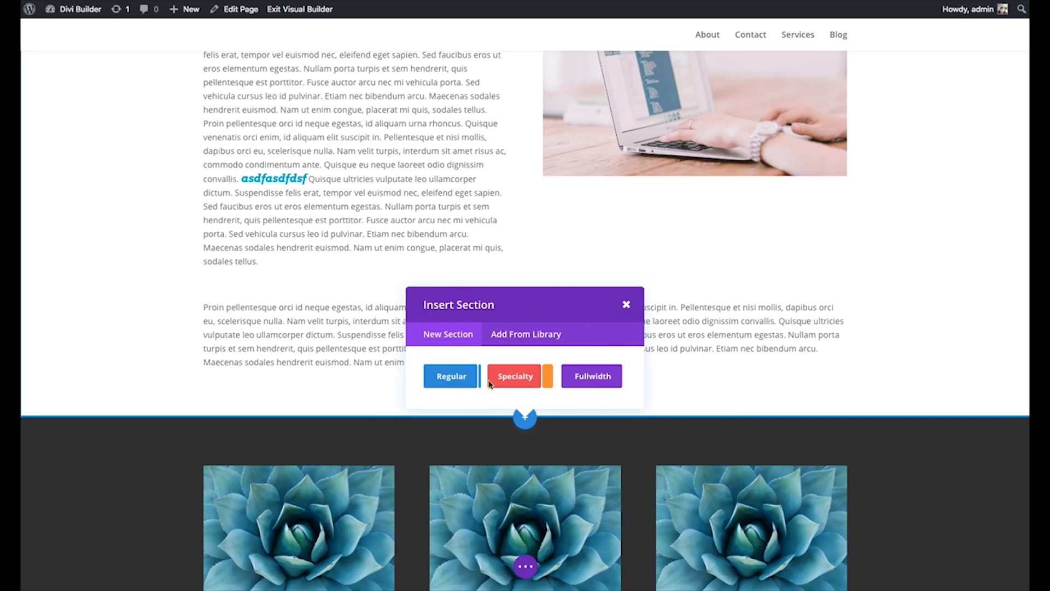
pyautogui.click(453, 376)
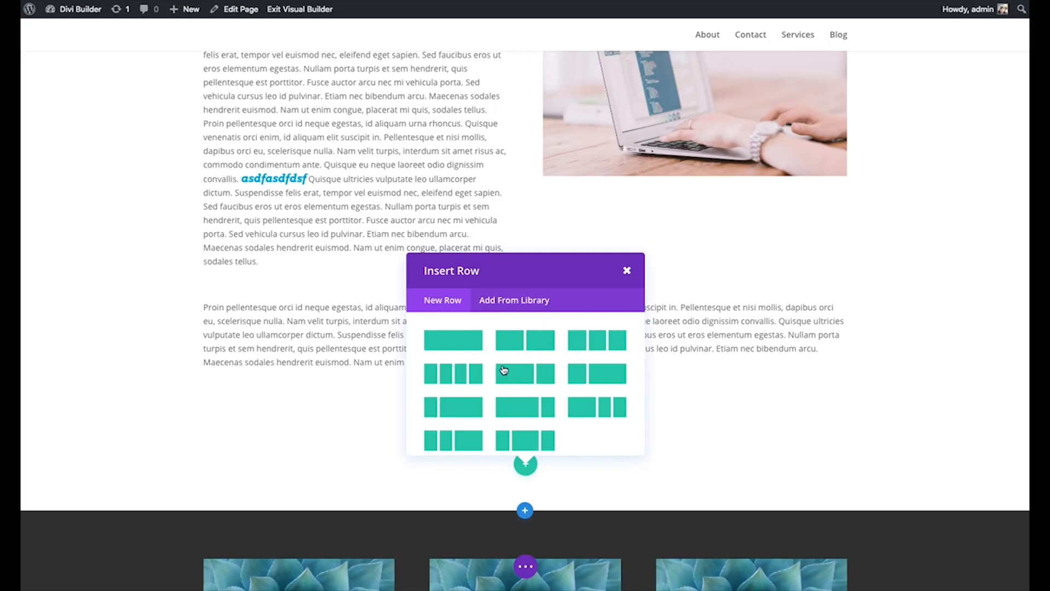
pyautogui.click(460, 373)
# Step: Browse the available modules and insert a Button module into the first column of the new four-column row
pyautogui.scroll(-2, 893, 318)
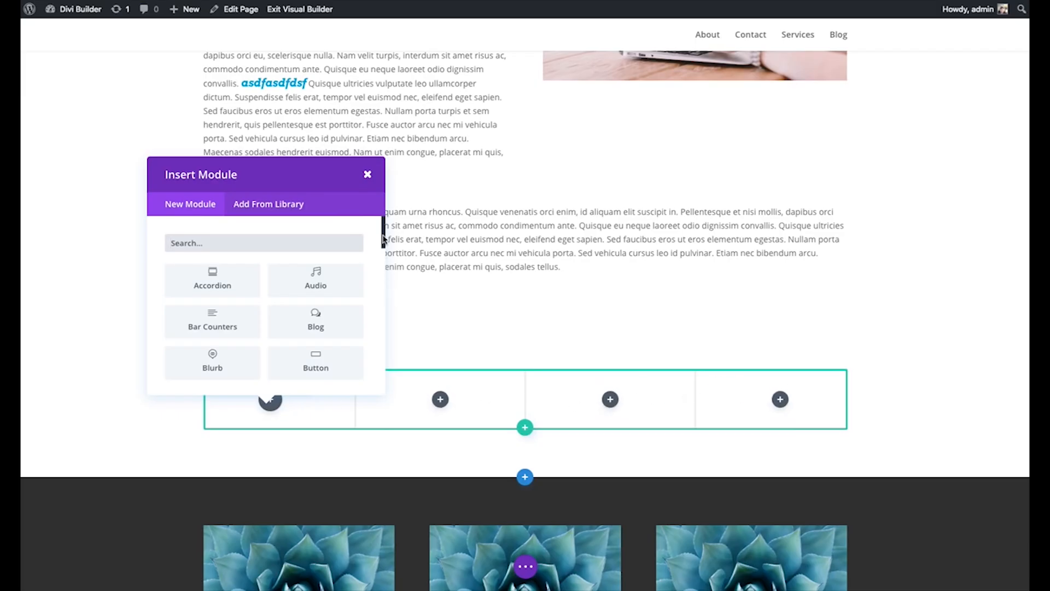
pyautogui.scroll(-2, 383, 239)
pyautogui.scroll(2, 381, 237)
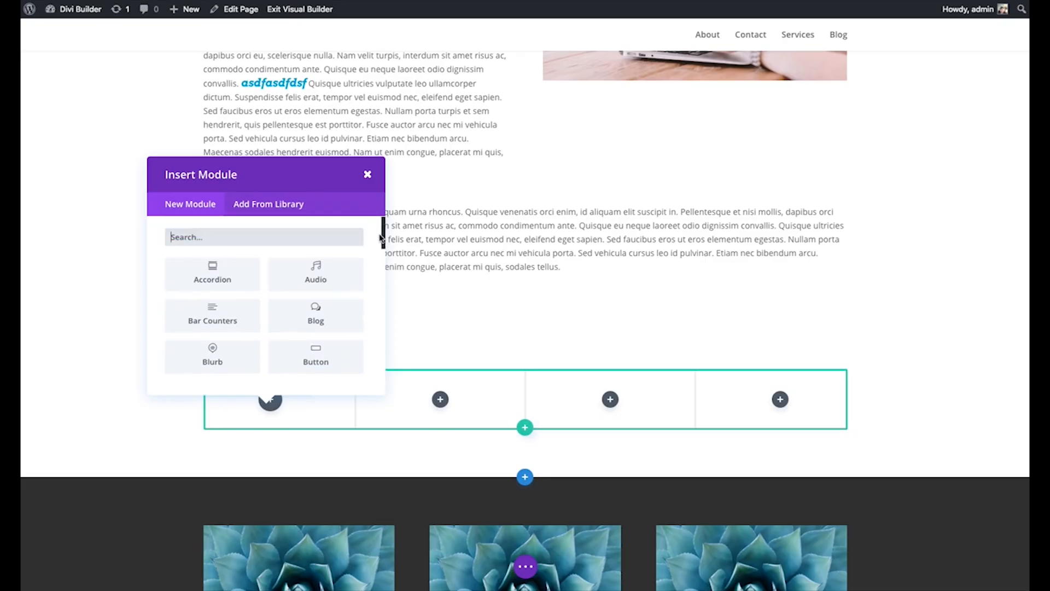
pyautogui.moveTo(381, 238); pyautogui.dragTo(374, 337)
pyautogui.scroll(-2, 374, 352)
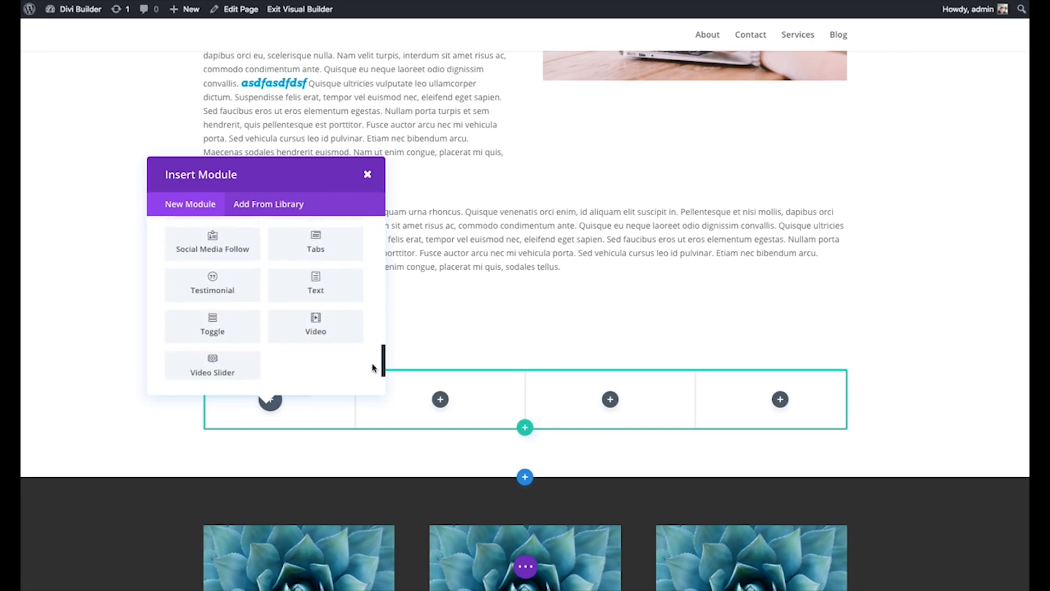
pyautogui.scroll(9, 372, 373)
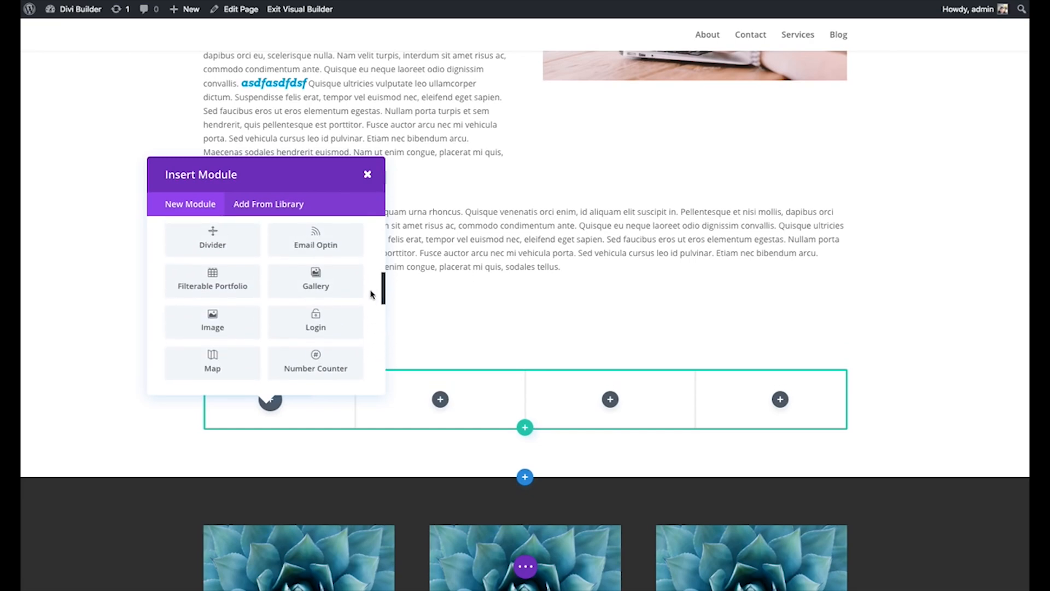
pyautogui.scroll(4, 370, 294)
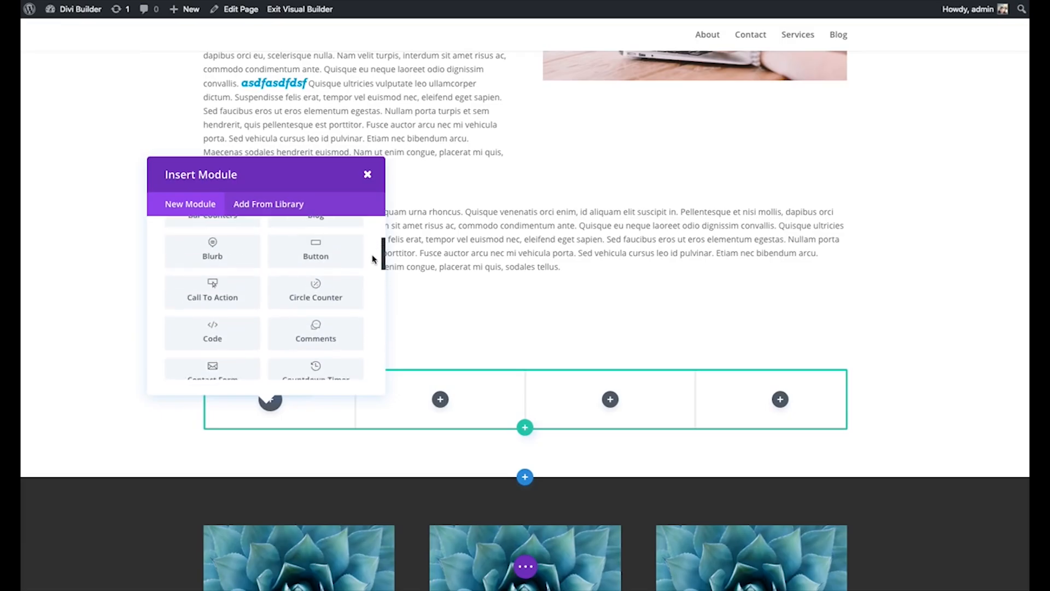
pyautogui.scroll(2, 373, 252)
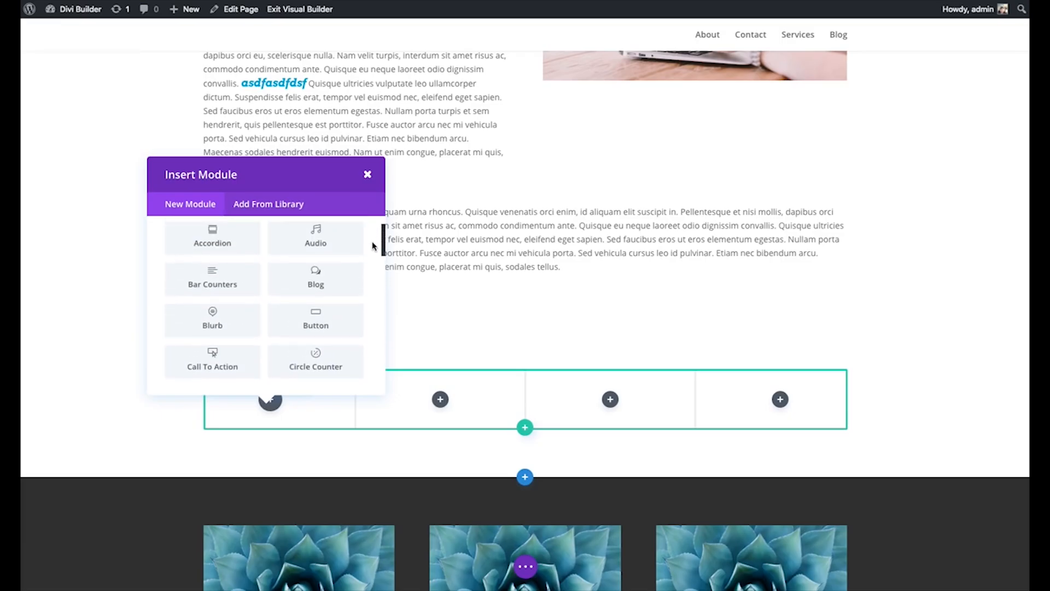
pyautogui.click(323, 326)
pyautogui.moveTo(682, 75); pyautogui.dragTo(547, 101)
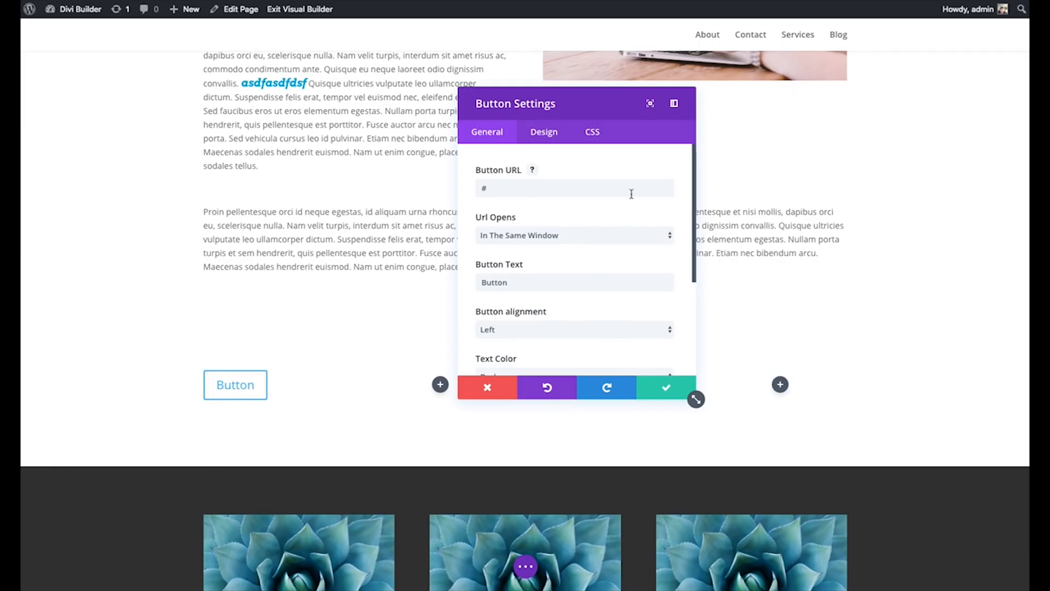
pyautogui.moveTo(692, 165); pyautogui.dragTo(685, 142)
pyautogui.click(501, 193)
pyautogui.write('http://www.elegantthemes.com')
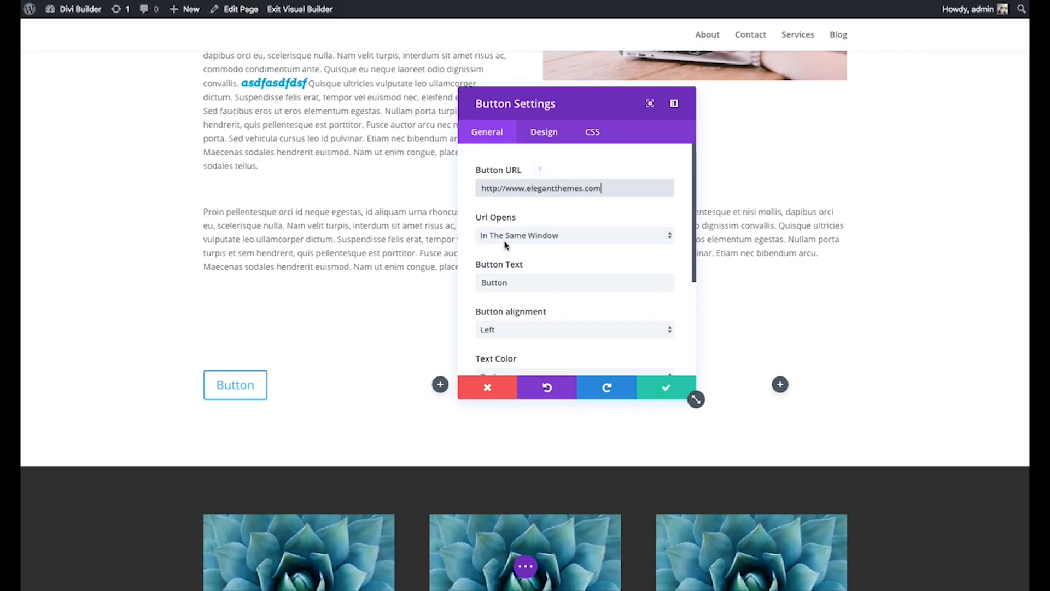
# Step: Set the button's Button Text to "Join Today" and its Button alignment to Center
pyautogui.click(566, 239)
pyautogui.click(639, 218)
pyautogui.scroll(-2, 639, 218)
pyautogui.doubleClick(543, 186)
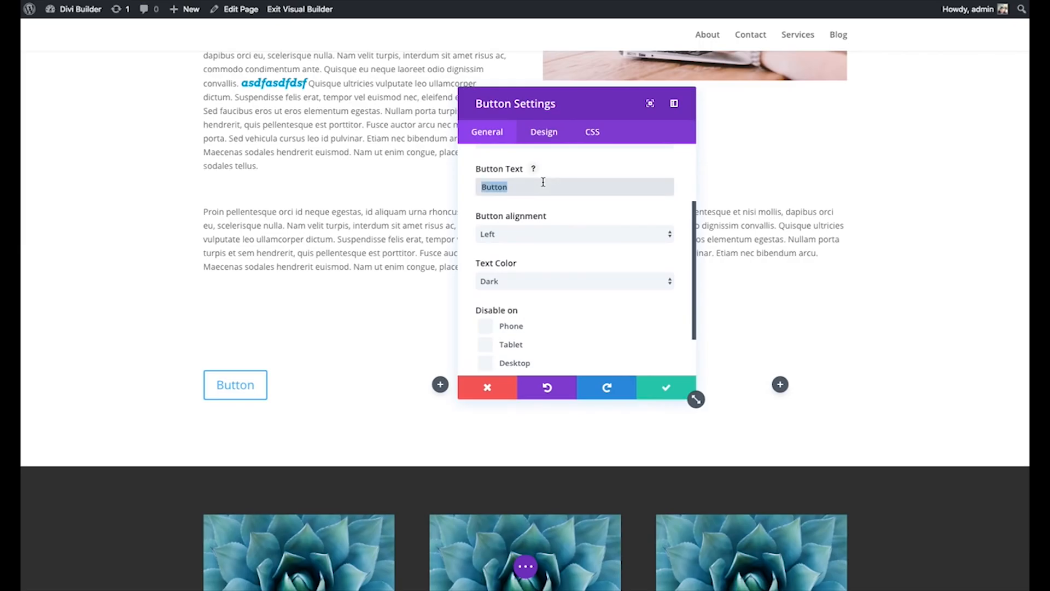
pyautogui.write('Join Today')
pyautogui.click(621, 159)
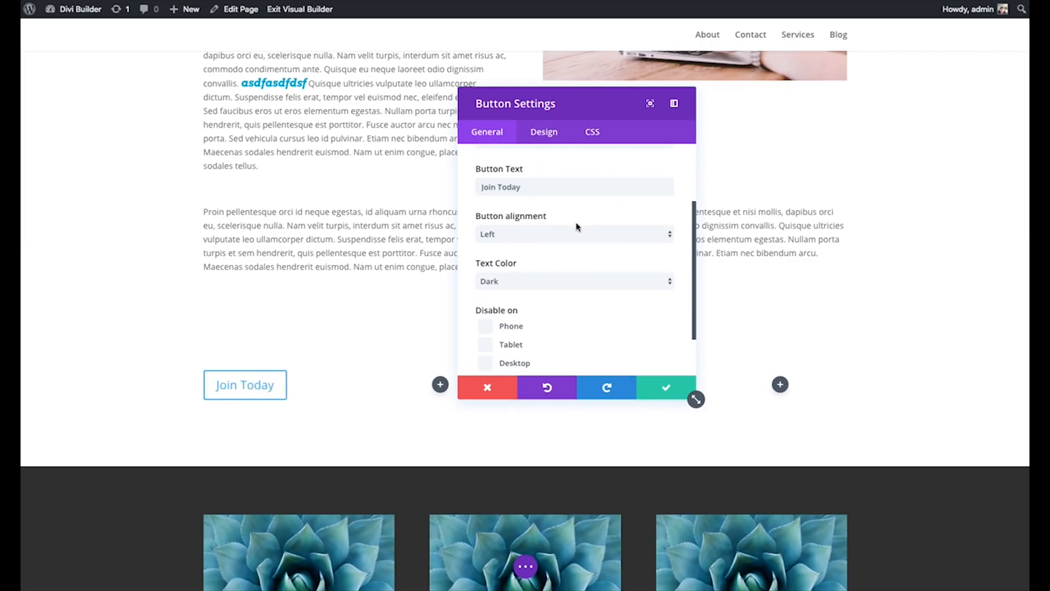
pyautogui.click(565, 231)
pyautogui.click(545, 241)
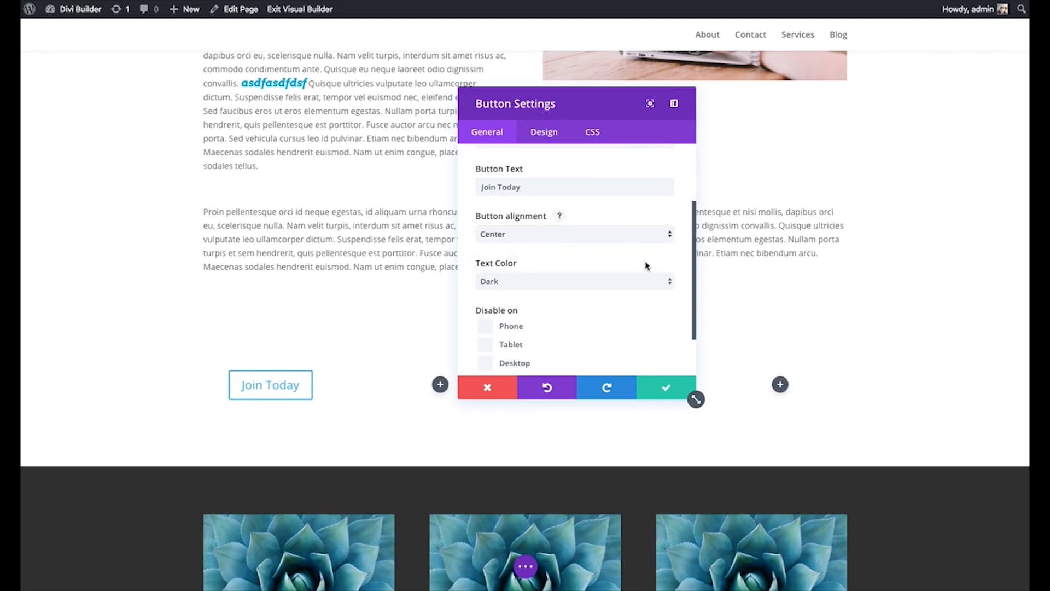
pyautogui.scroll(-2, 623, 257)
# Step: Try enabling custom styles for the button, look through the available styling options, and turn custom styles off again
pyautogui.click(529, 136)
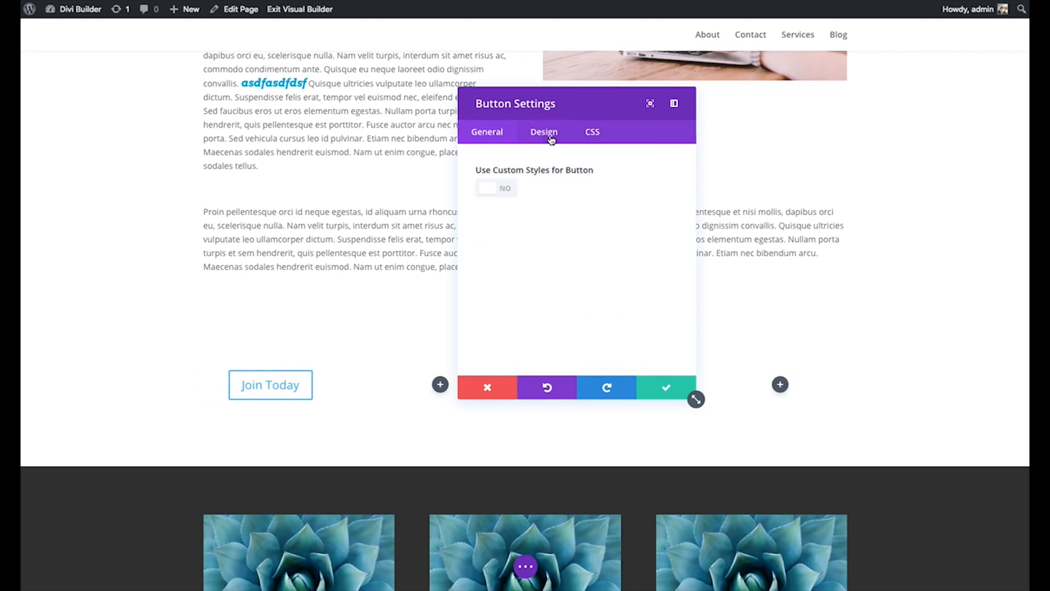
pyautogui.scroll(-6, 658, 199)
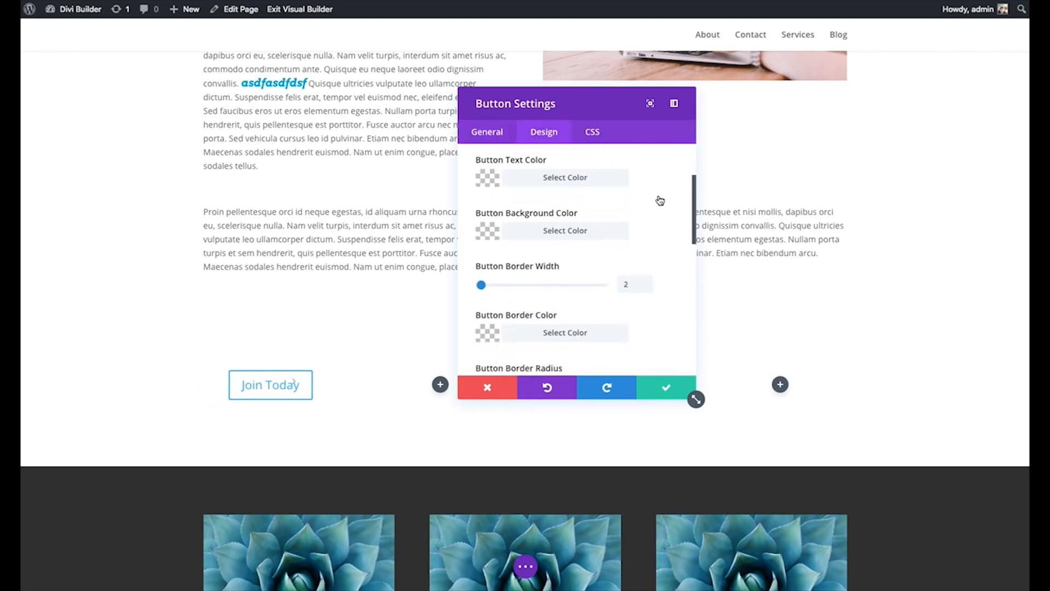
pyautogui.scroll(-2, 659, 206)
pyautogui.scroll(8, 659, 208)
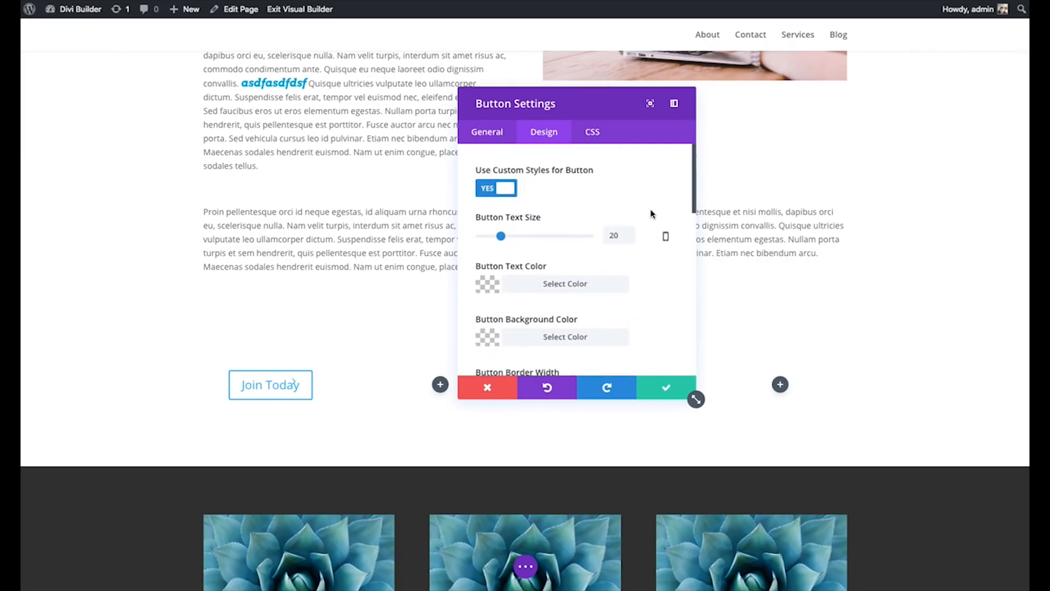
pyautogui.click(500, 189)
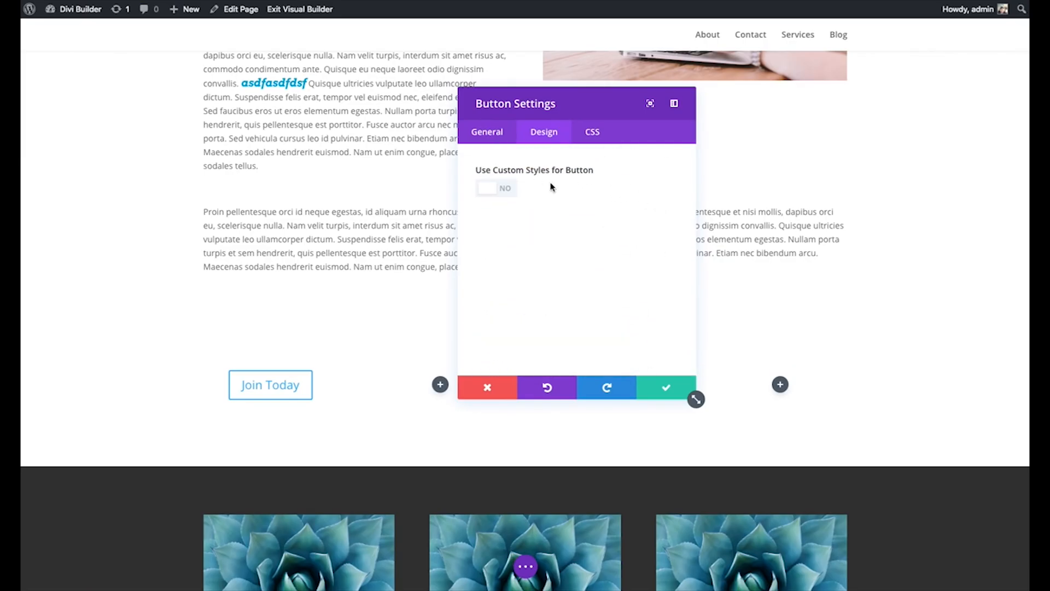
# Step: Save the button's settings and insert a Blurb module into the second column of the four-column row
pyautogui.click(667, 389)
pyautogui.scroll(-1, 797, 354)
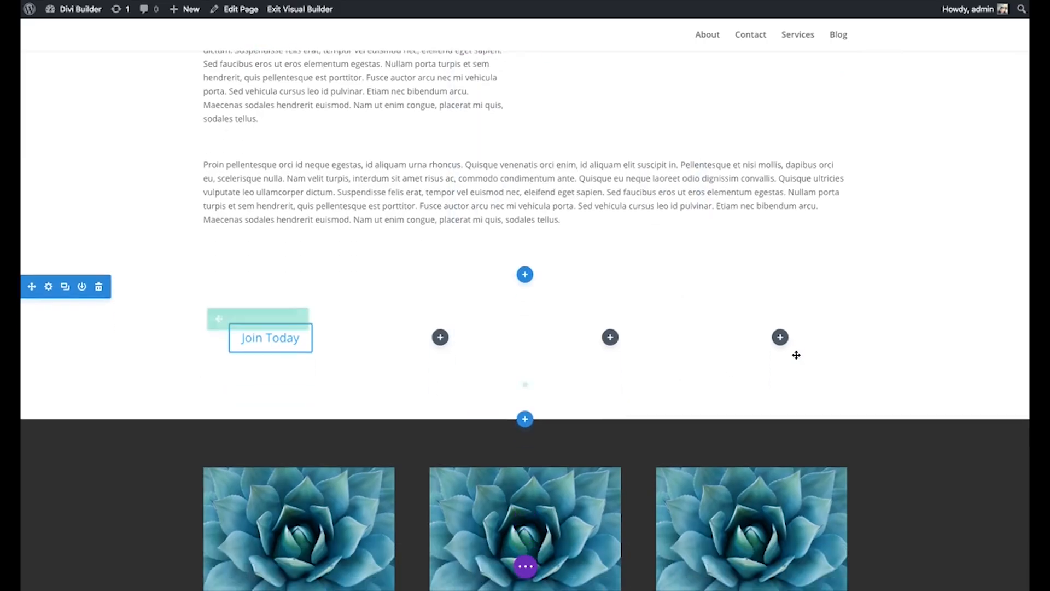
pyautogui.click(440, 337)
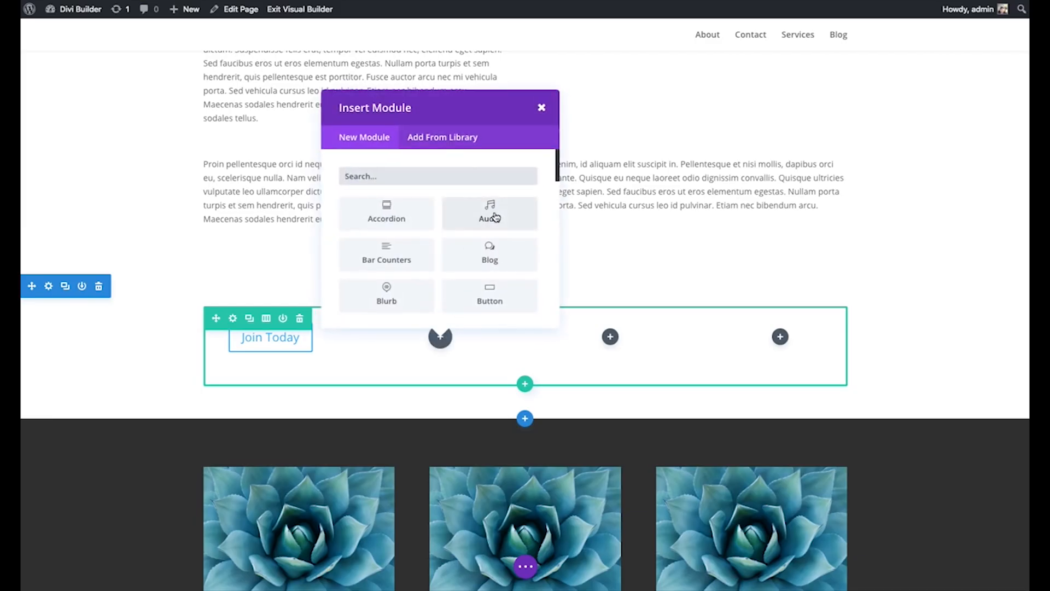
pyautogui.moveTo(555, 166); pyautogui.dragTo(557, 180)
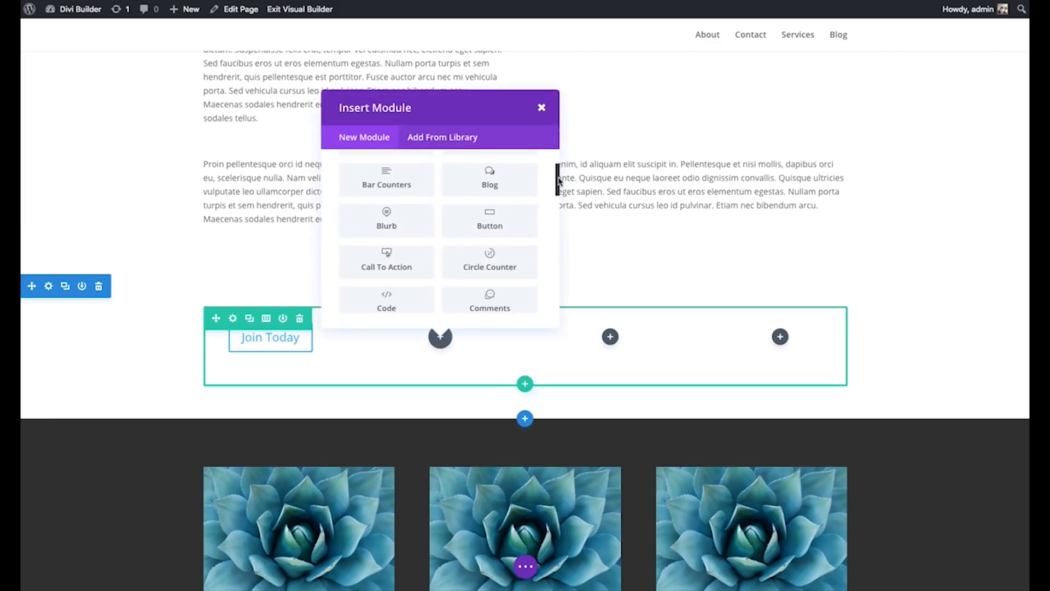
pyautogui.click(394, 225)
# Step: Move the blurb's settings window clear of the module and set its Title to "Title Goes Here"
pyautogui.moveTo(540, 105); pyautogui.dragTo(728, 102)
pyautogui.click(697, 189)
pyautogui.write('Title Goes Here')
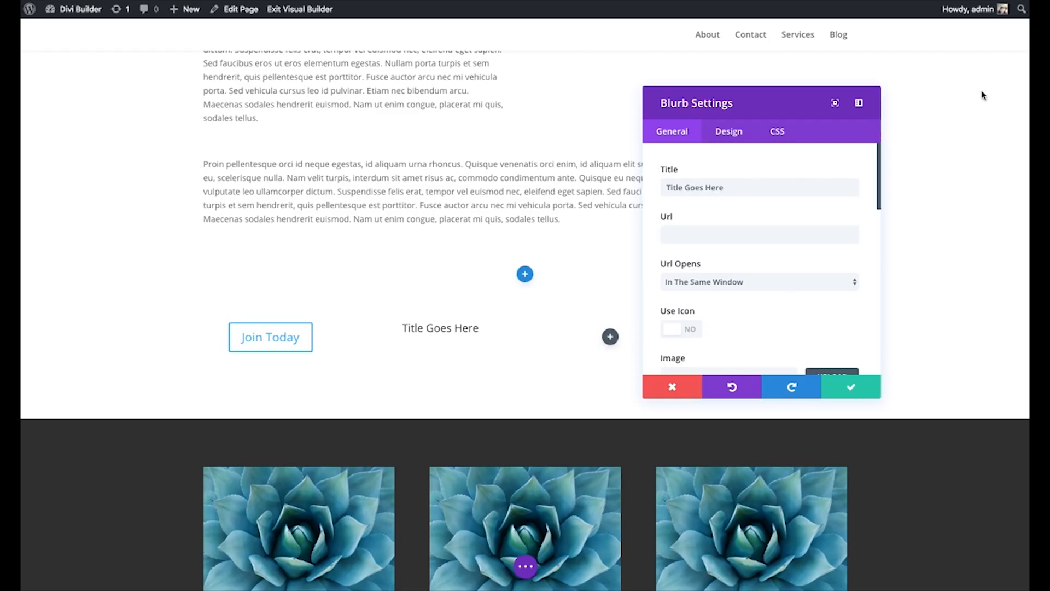
# Step: Fill the blurb's Content with the "Proin pellentesque" paragraph and trim it to end at "scelerisque nulla."
pyautogui.scroll(-7, 797, 262)
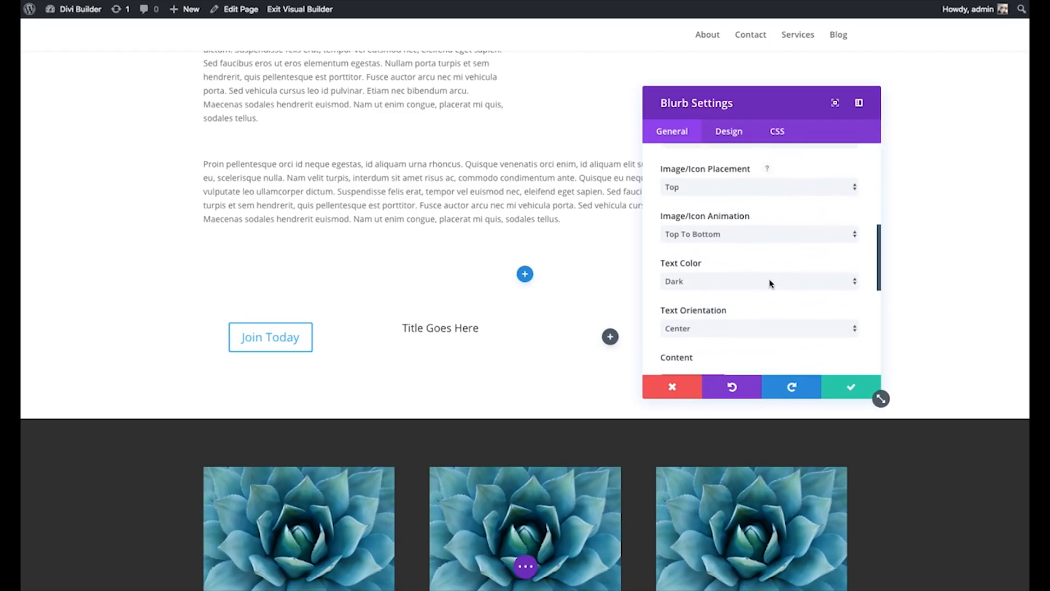
pyautogui.click(734, 293)
pyautogui.write('Proin pellentesque orci id neque egestas, id aliquam urna rhoncus. Quisque venenatis orci enim, id aliquam elit suscipit in. Pellentesque et nisi mollis, dapibus orci eu, scelerisque nulla. Nam velit turpis, interdum sit amet risus ac, commodo condimentum ante. Quisque eu neque laoreet odio dignissim convallis. Quisque ultricies vulputate leo ullamcorper dictum. Suspendisse felis erat, tempor vel euismod nec, eleifend eget sapien. Sed faucibus eros ut eros elementum egestas. Nullam porta turpis et sem hendrerit, quis pellentesque est porttitor. Fusce auctor arcu nec mi vehicula porta. Sed vehicula cursus leo id pulvinar. Etiam nec bibendum arcu. Maecenas sodales hendrerit euismod. Nam ut enim congue, placerat mi quis, sodales tellus.')
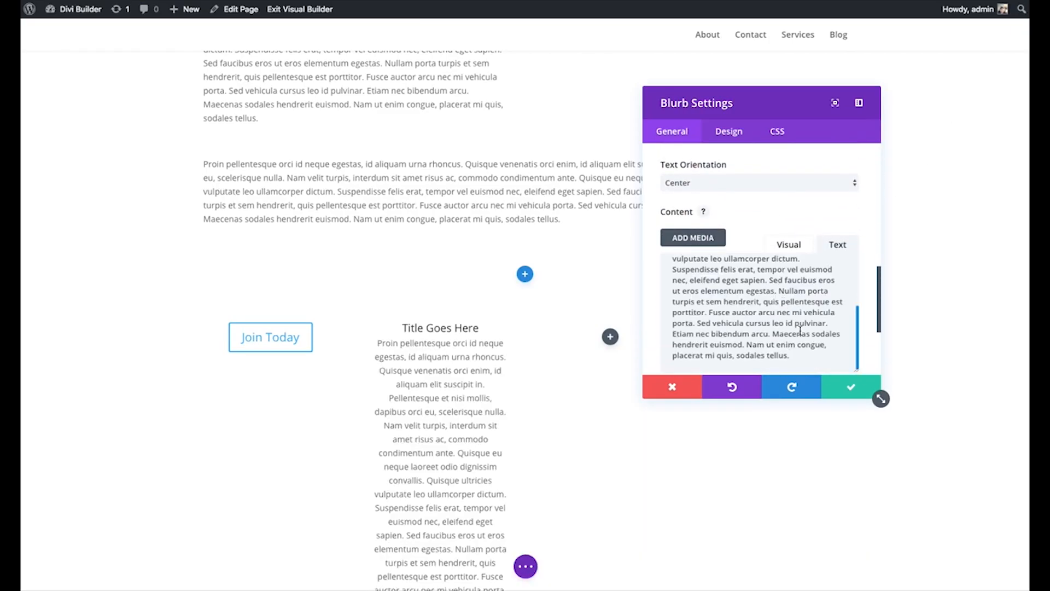
pyautogui.moveTo(843, 362); pyautogui.dragTo(770, 280)
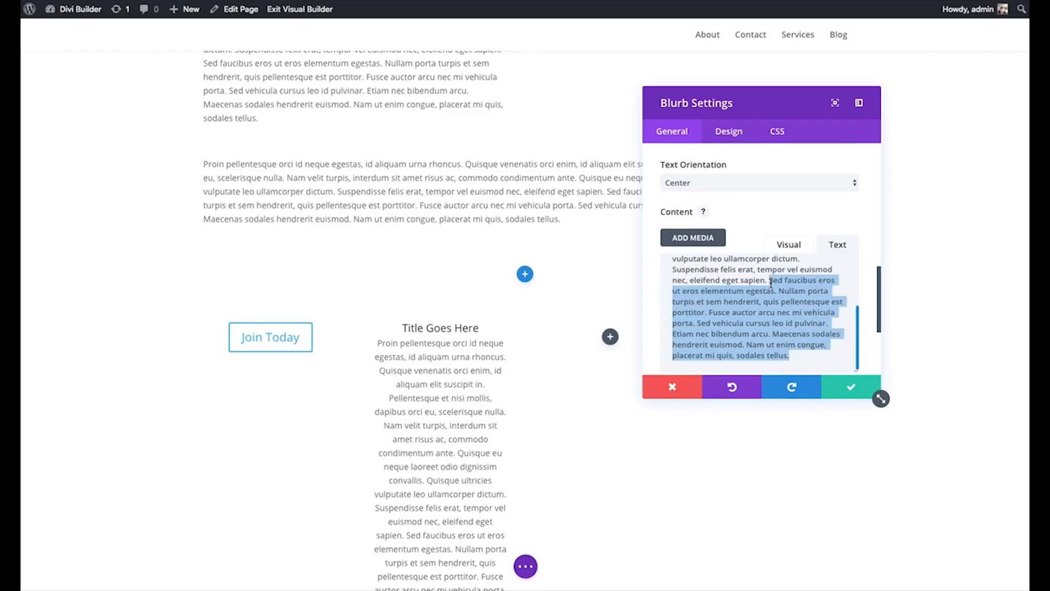
pyautogui.press('BackSpace')
pyautogui.moveTo(777, 355); pyautogui.dragTo(635, 262)
pyautogui.press('BackSpace')
pyautogui.click(764, 302)
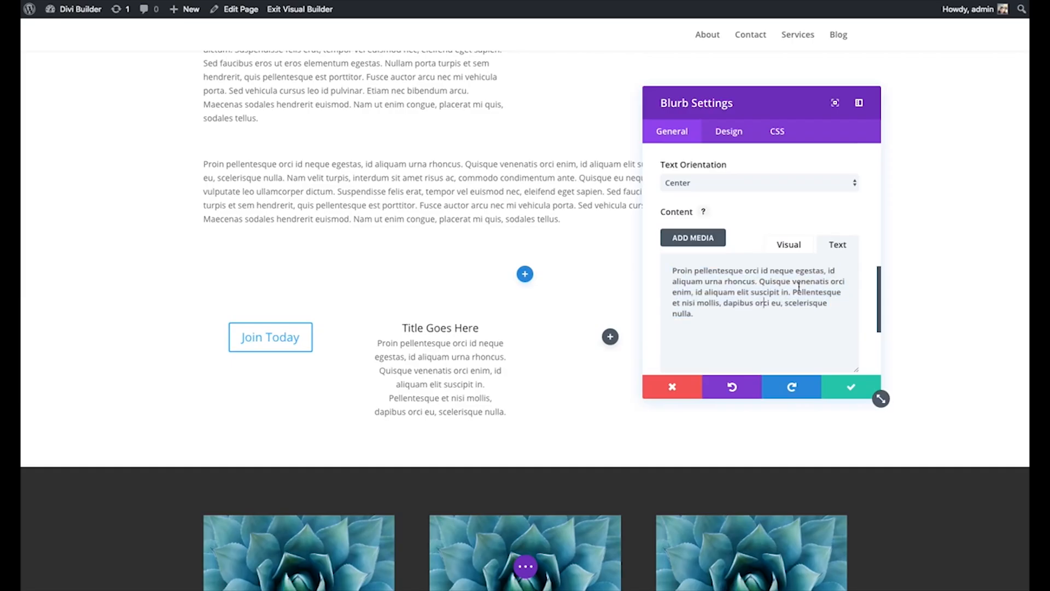
# Step: Enable Use Icon for the blurb and choose the double downward chevron icon
pyautogui.scroll(-2, 873, 250)
pyautogui.scroll(6, 873, 250)
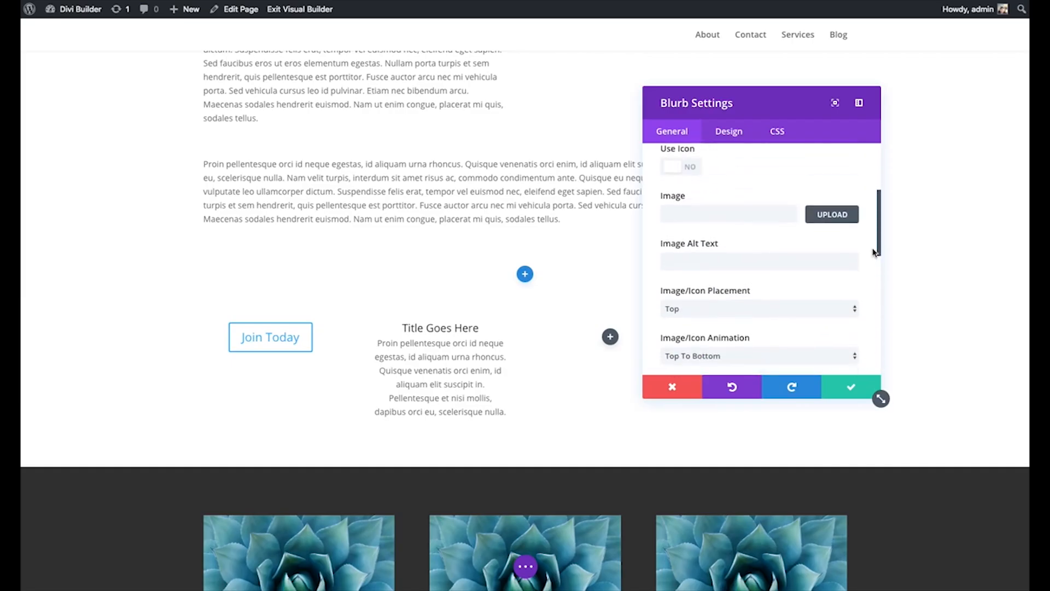
pyautogui.scroll(1, 872, 249)
pyautogui.click(696, 217)
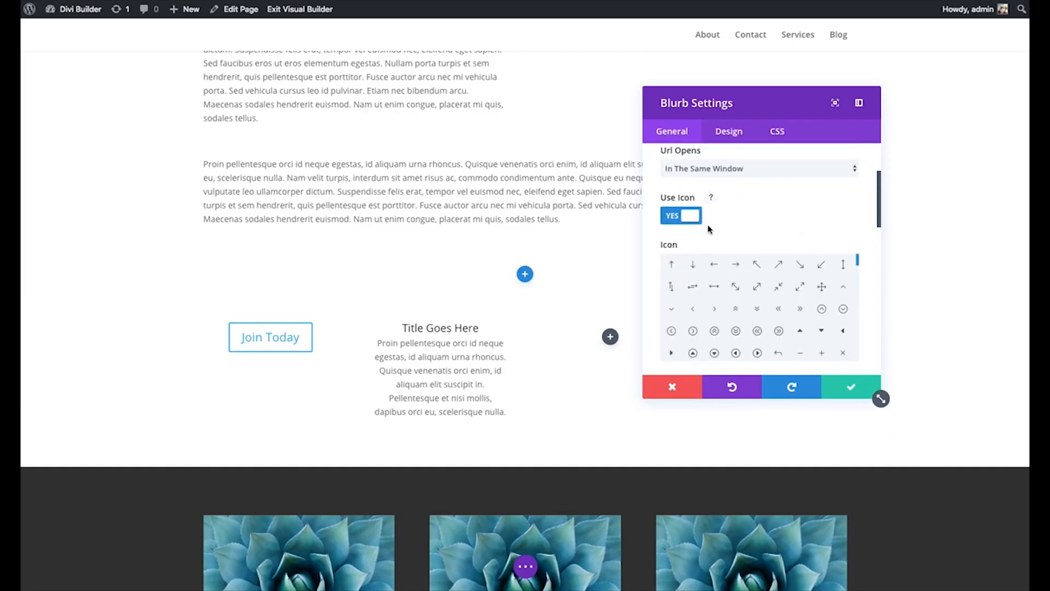
pyautogui.scroll(-2, 804, 246)
pyautogui.click(757, 261)
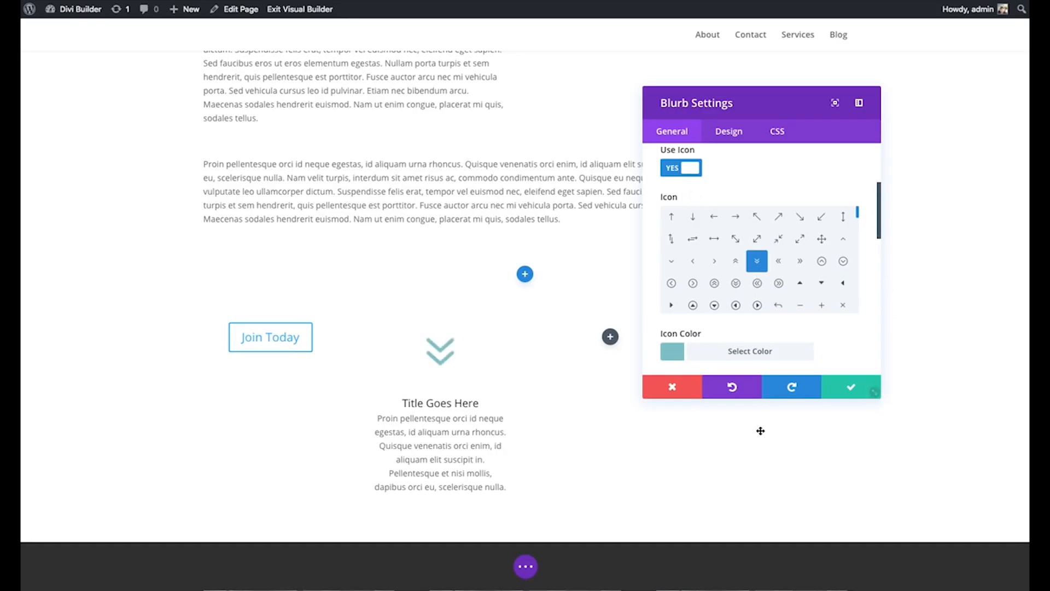
# Step: Change the blurb's Icon Color to a muted green
pyautogui.click(735, 350)
pyautogui.scroll(-2, 804, 340)
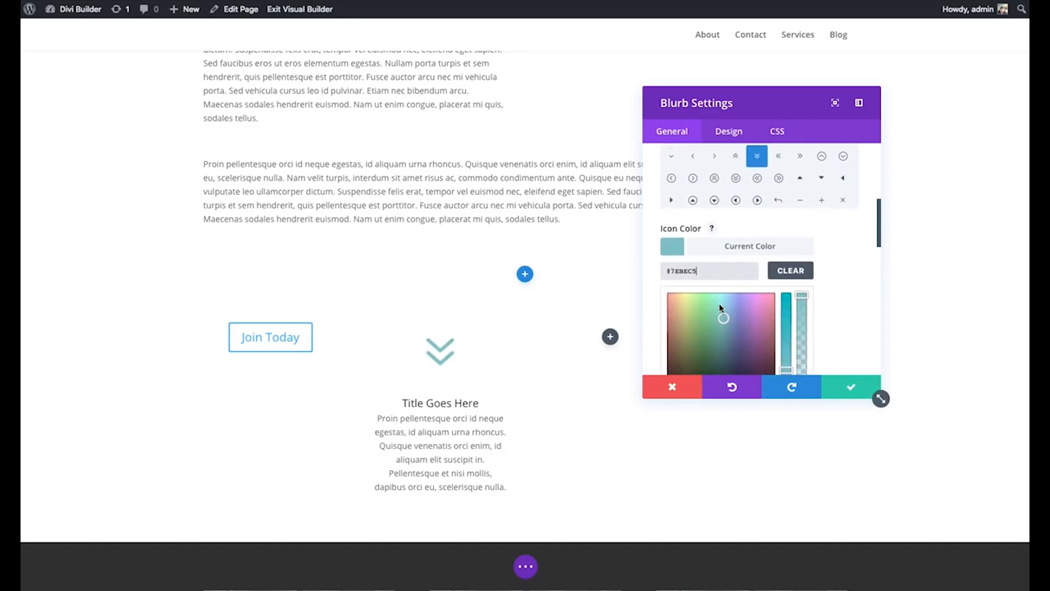
pyautogui.click(698, 316)
pyautogui.moveTo(697, 317); pyautogui.dragTo(713, 321)
pyautogui.click(739, 255)
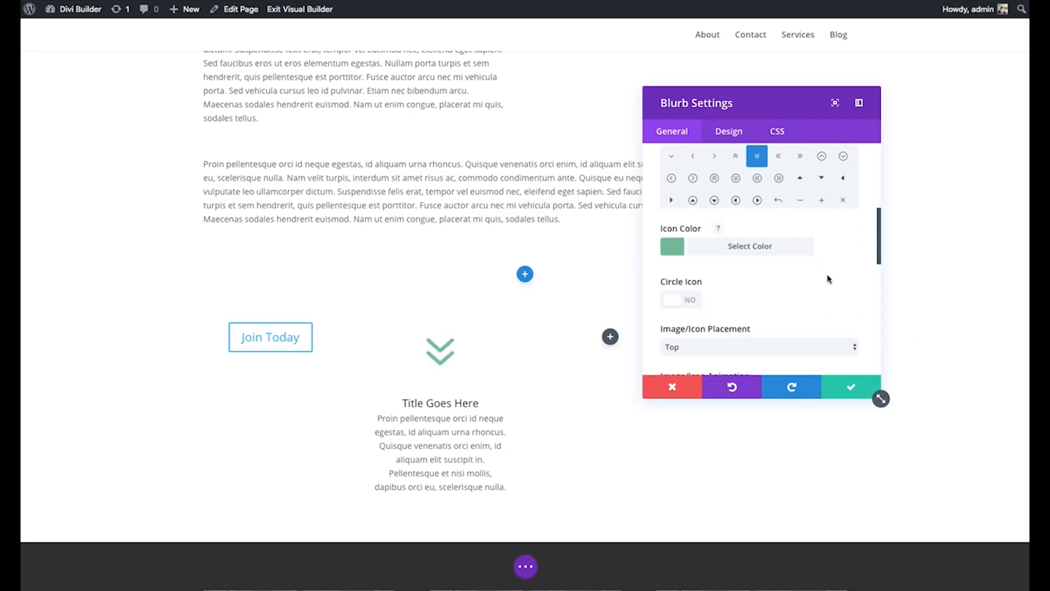
# Step: Try Left as the blurb's Image/Icon Placement and return it to Top
pyautogui.scroll(-3, 815, 257)
pyautogui.click(733, 203)
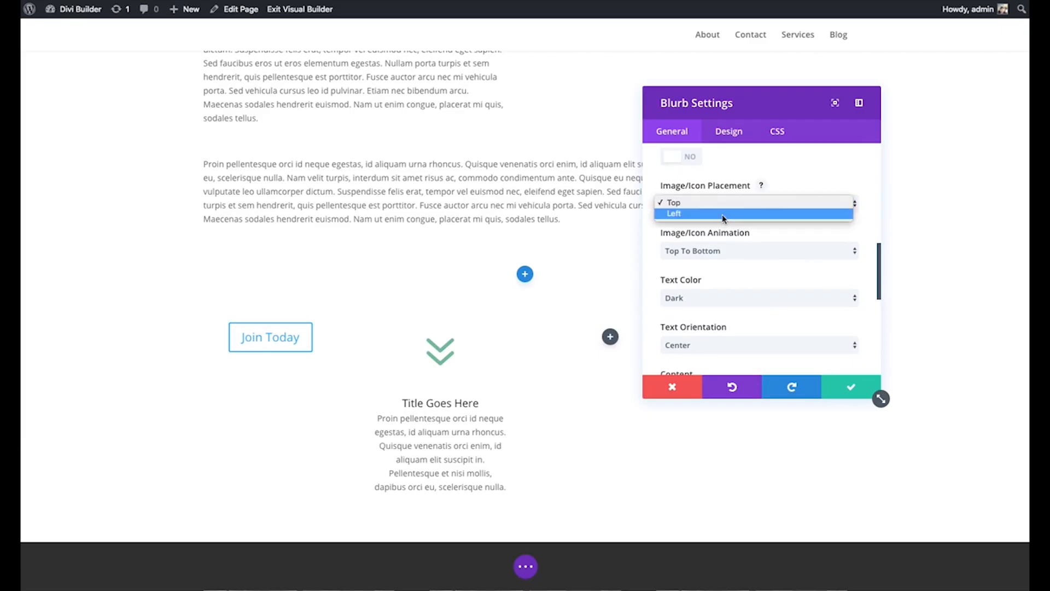
pyautogui.click(723, 214)
pyautogui.click(738, 203)
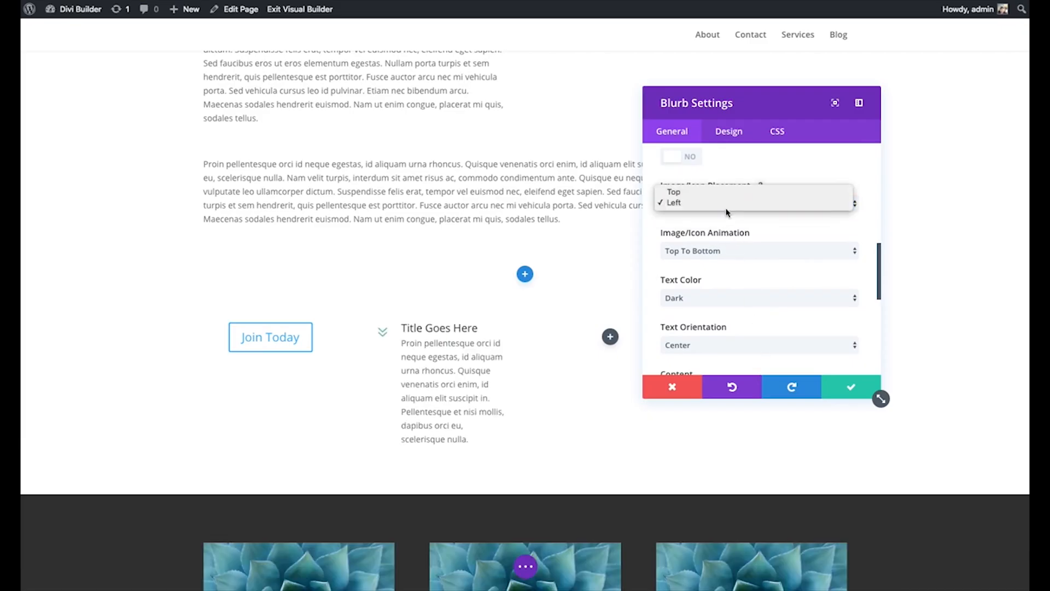
pyautogui.click(727, 195)
# Step: Set the blurb's Header Font Size to 22px and its Header Font to Bevan
pyautogui.click(729, 137)
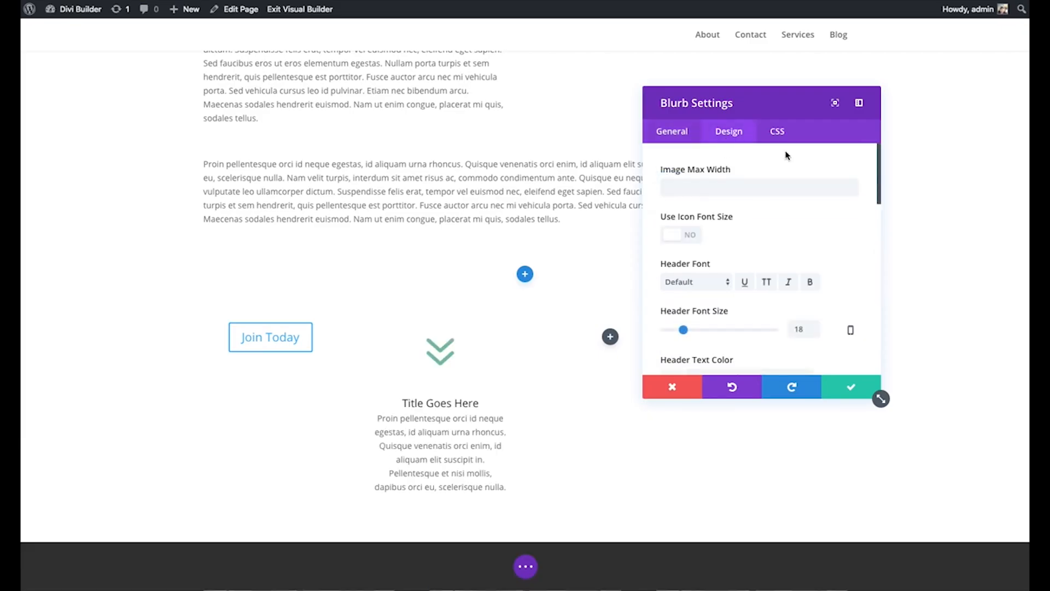
pyautogui.moveTo(685, 330); pyautogui.dragTo(690, 329)
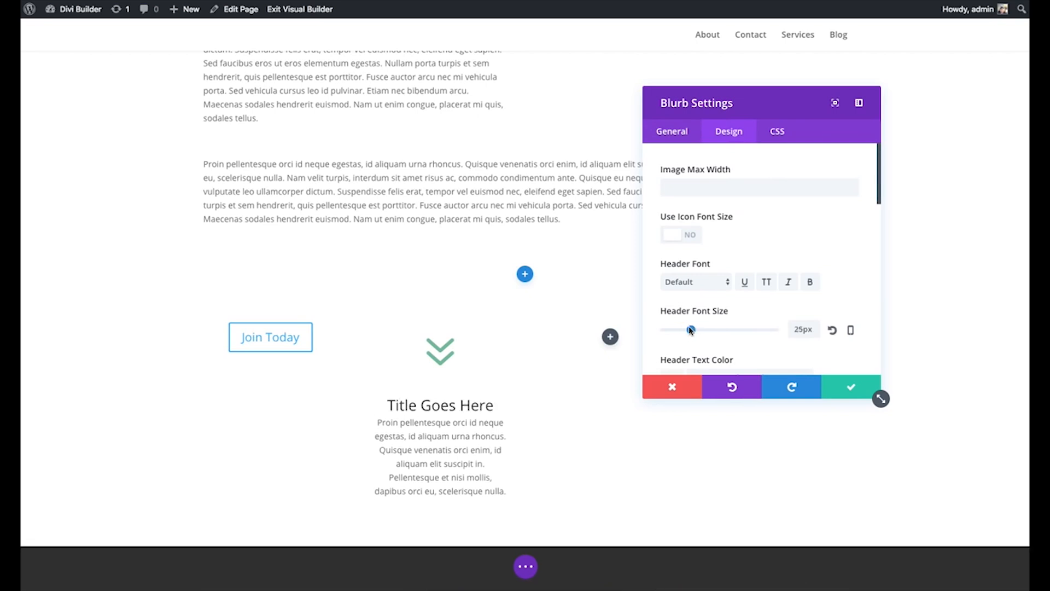
pyautogui.click(711, 282)
pyautogui.click(678, 334)
# Step: Try the underline, bold and italic header styles, keep only uppercase, and save the blurb's settings
pyautogui.click(744, 281)
pyautogui.click(811, 282)
pyautogui.click(788, 282)
pyautogui.click(744, 282)
pyautogui.click(766, 282)
pyautogui.click(810, 282)
pyautogui.click(788, 282)
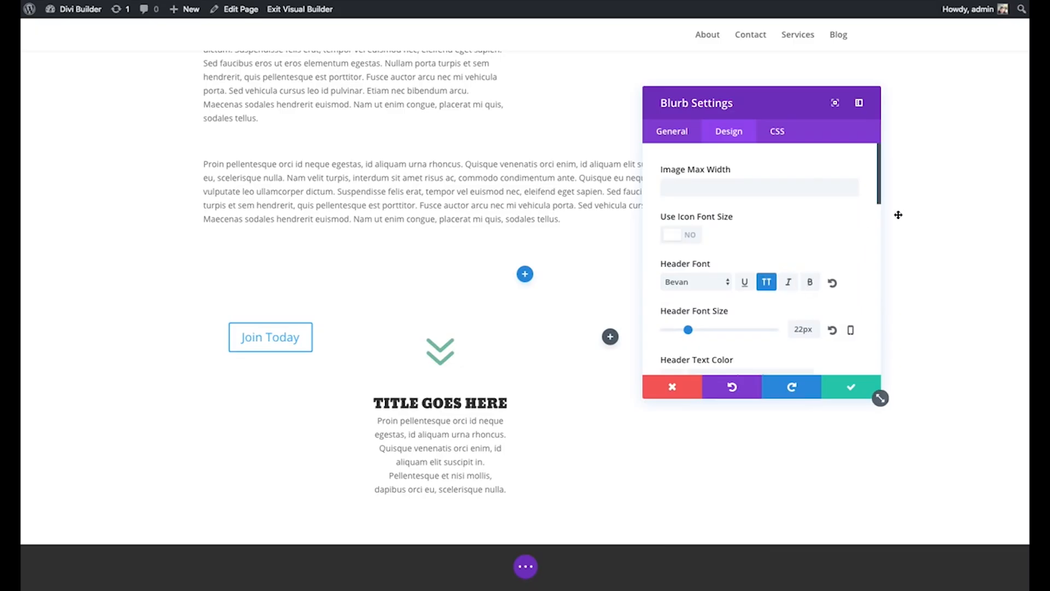
pyautogui.click(858, 387)
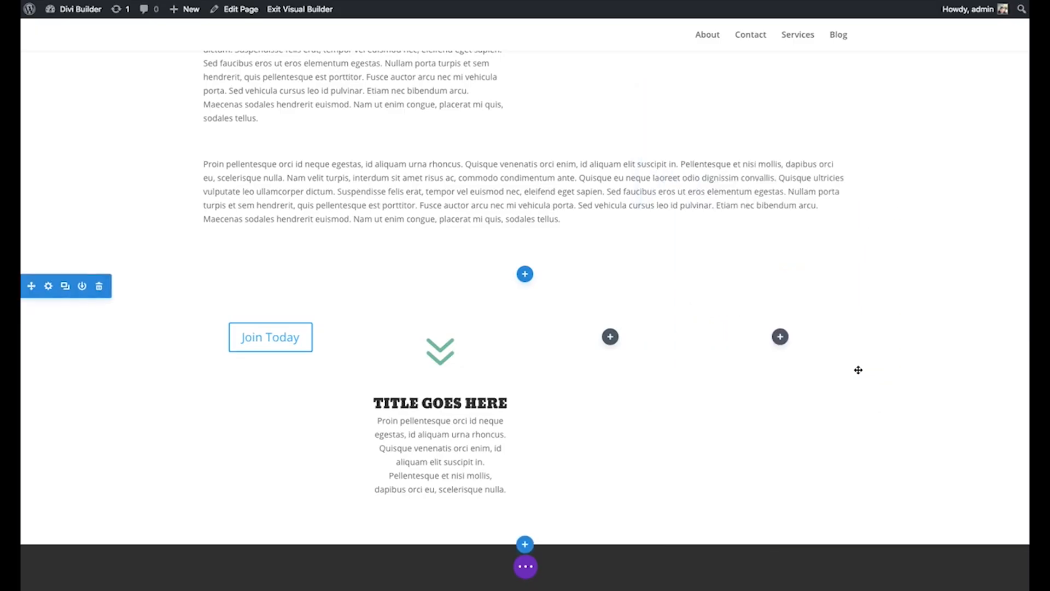
# Step: Duplicate the blurb twice, moving one copy to the row's third column and the other to the fourth
pyautogui.scroll(-4, 848, 361)
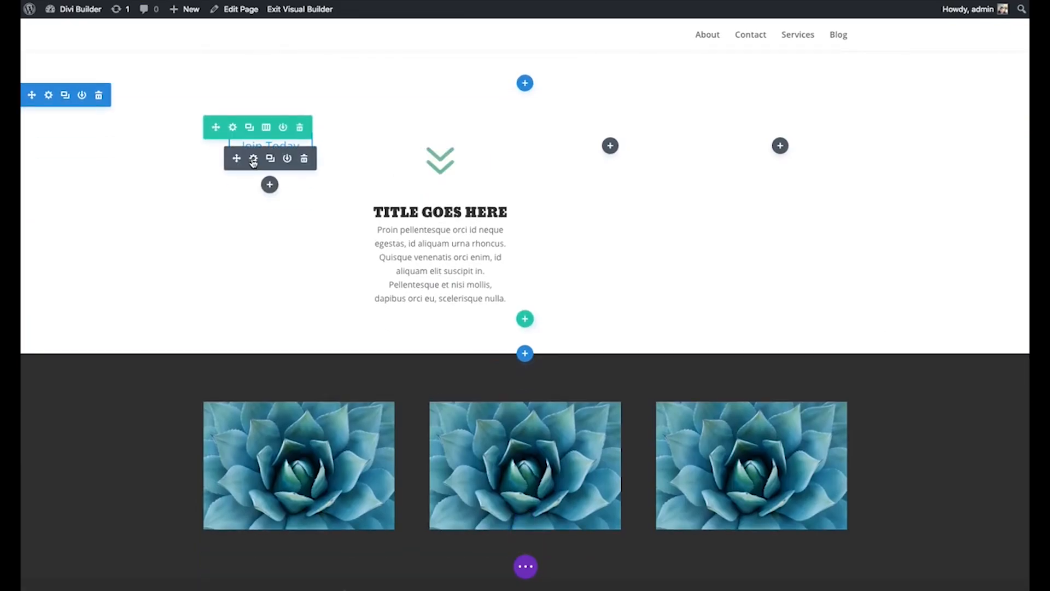
pyautogui.scroll(4, 578, 281)
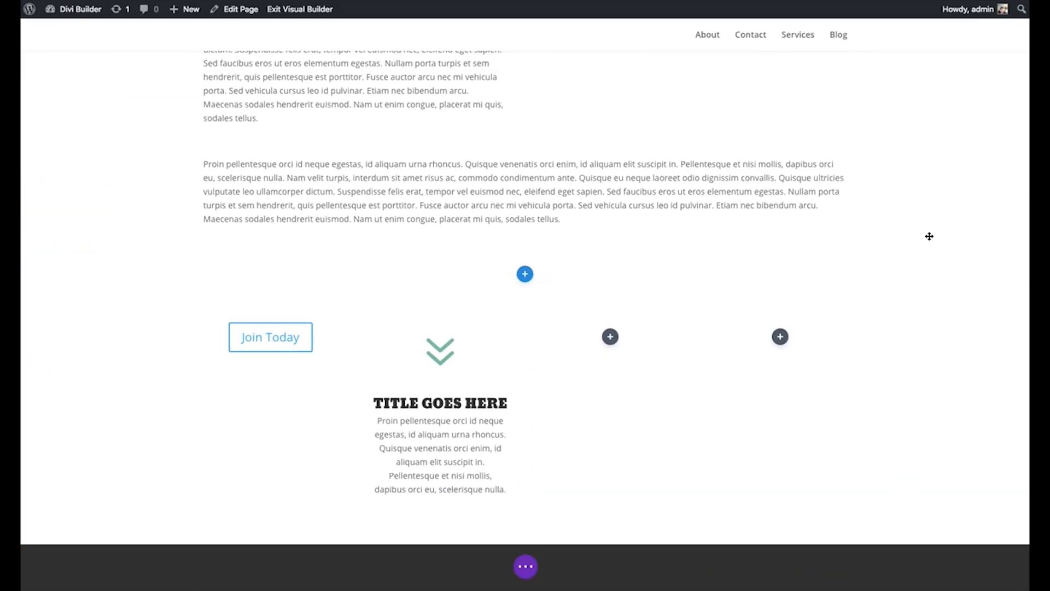
pyautogui.scroll(-1, 929, 236)
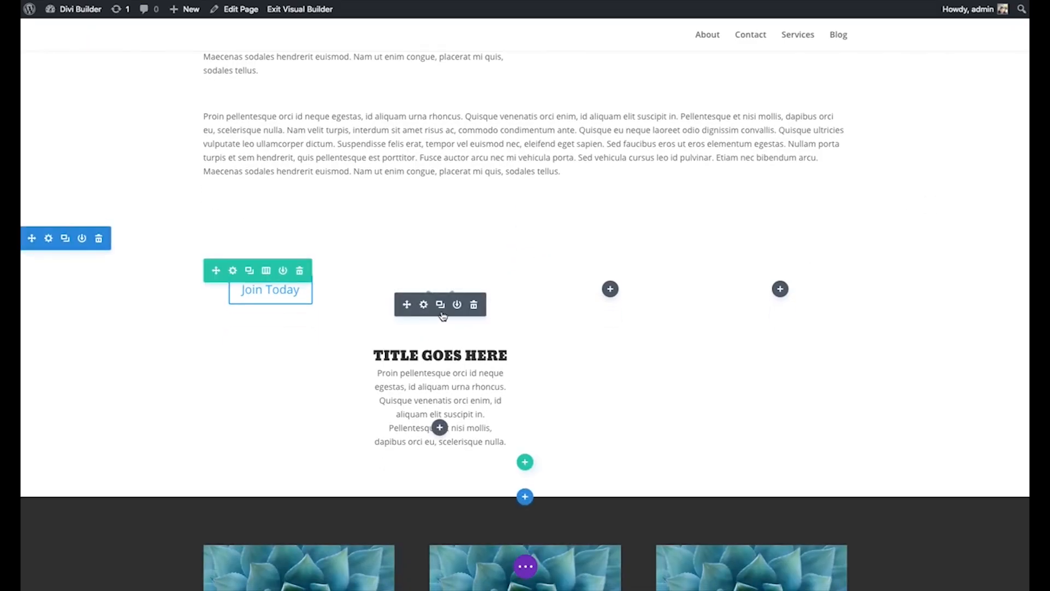
pyautogui.scroll(-2, 444, 319)
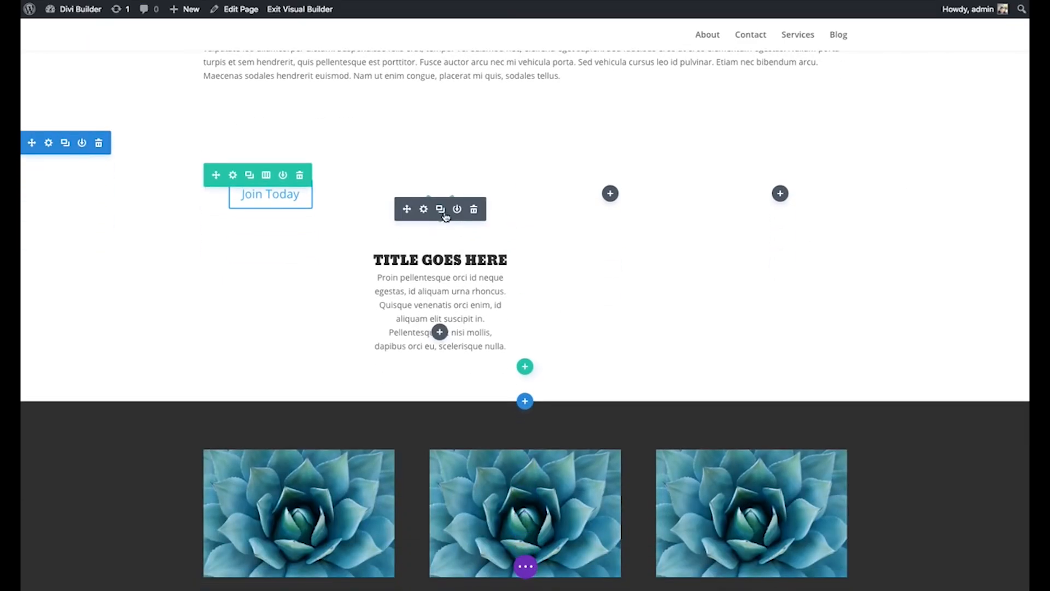
pyautogui.click(446, 209)
pyautogui.moveTo(405, 401); pyautogui.dragTo(613, 192)
pyautogui.click(440, 210)
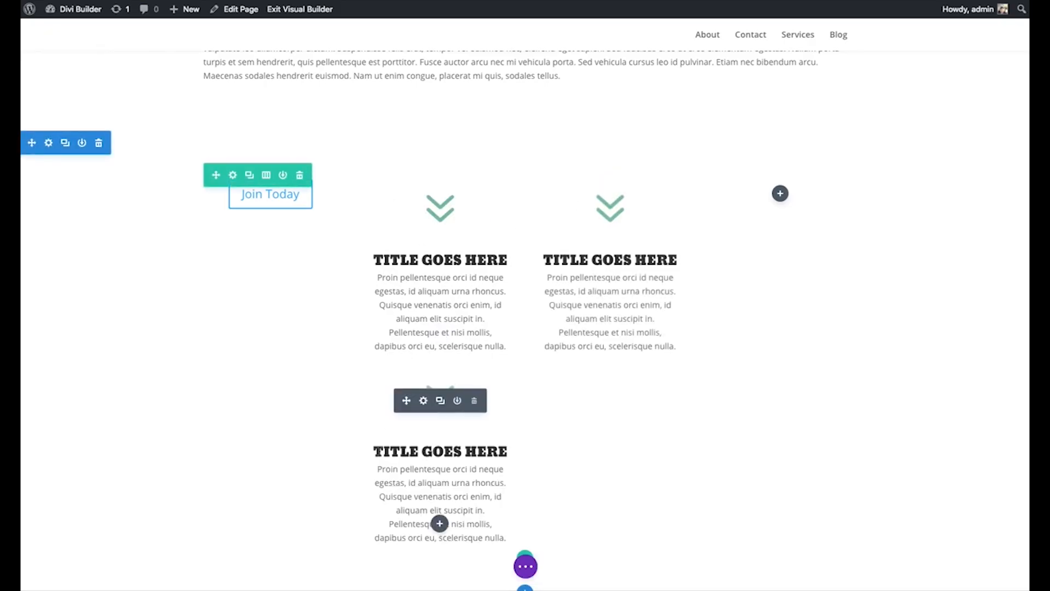
pyautogui.moveTo(405, 399); pyautogui.dragTo(780, 194)
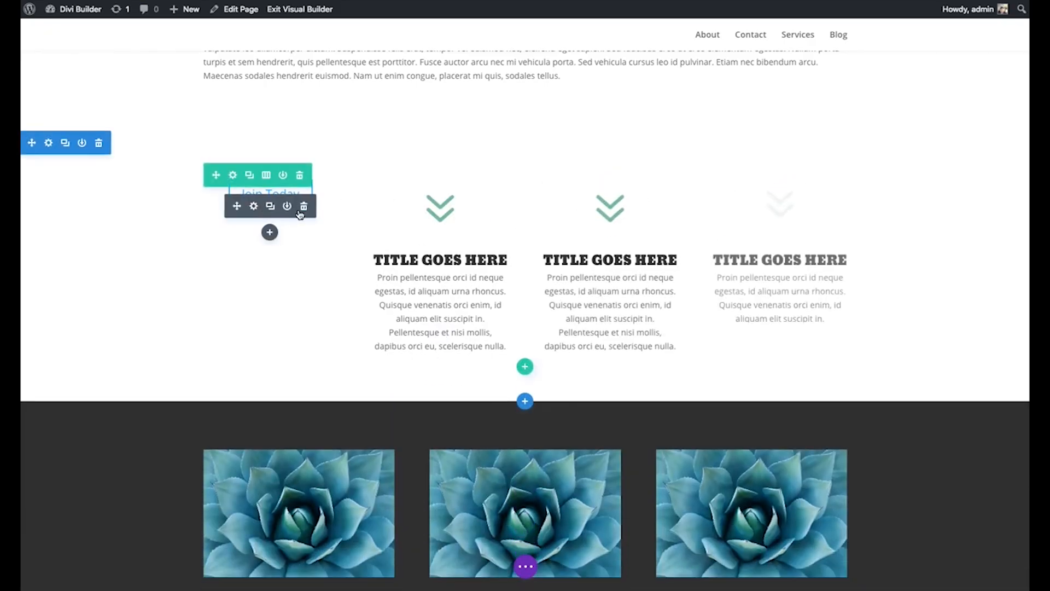
# Step: Delete the Join Today button and put another duplicate of the blurb in the first column
pyautogui.click(300, 208)
pyautogui.click(440, 209)
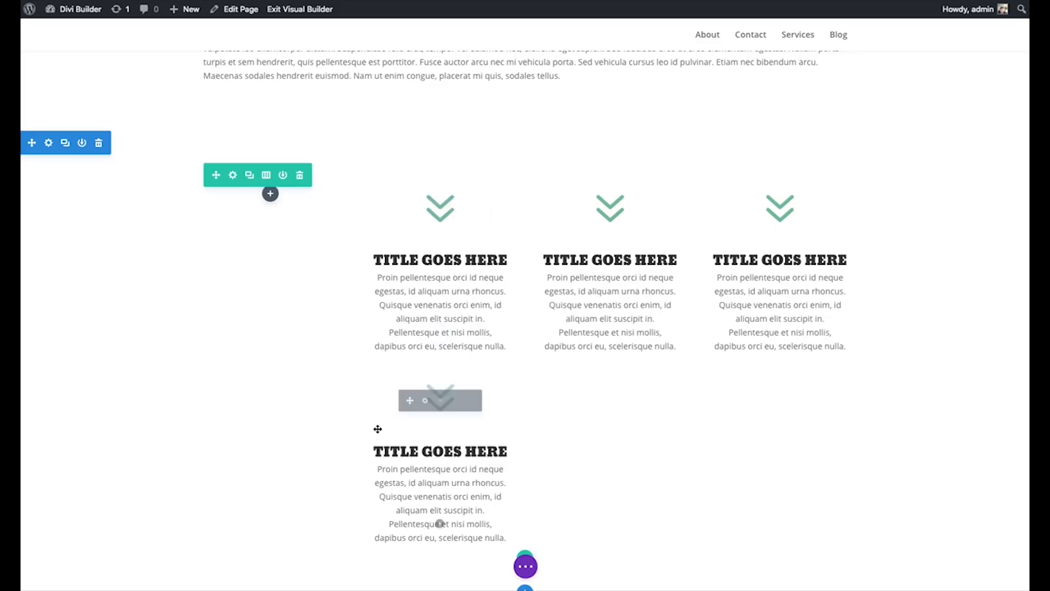
pyautogui.moveTo(405, 400); pyautogui.dragTo(277, 194)
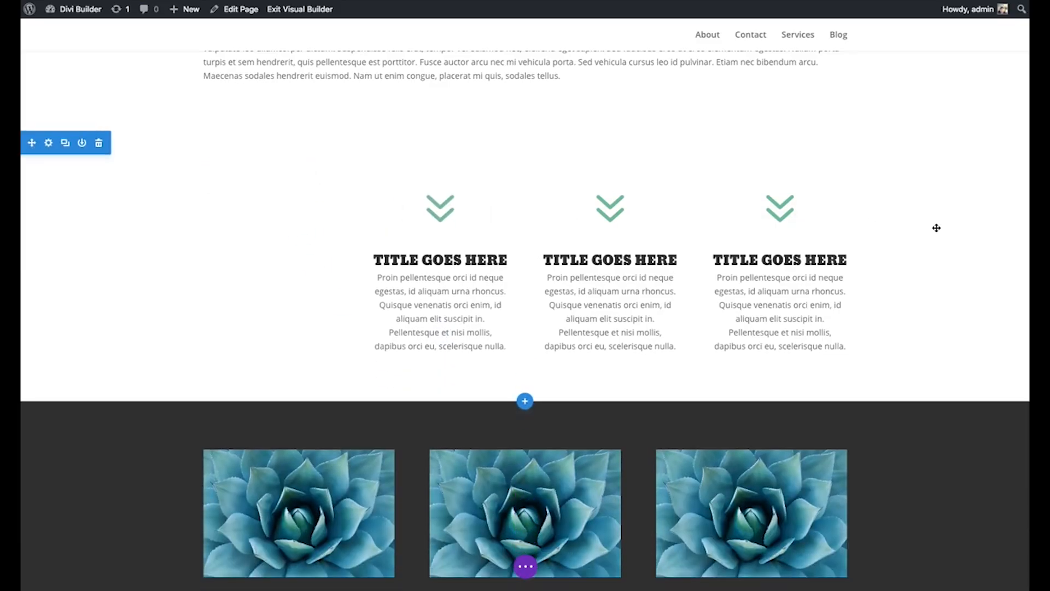
pyautogui.scroll(6, 902, 236)
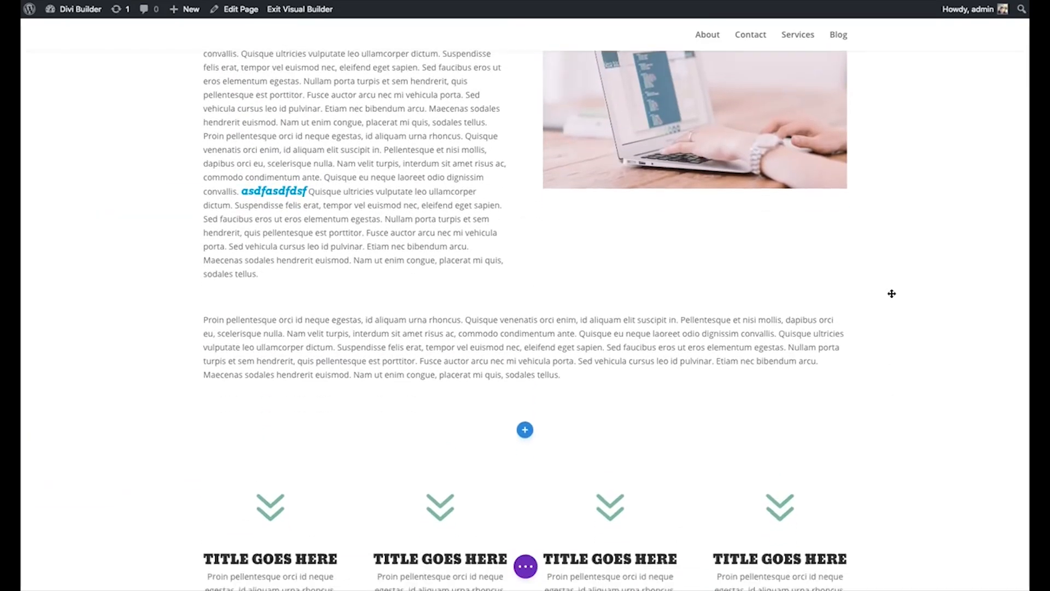
# Step: Move the section with the four blurbs to the top of the page, above the text and laptop image section
pyautogui.scroll(-5, 892, 293)
pyautogui.scroll(1, 891, 298)
pyautogui.scroll(-1, 890, 297)
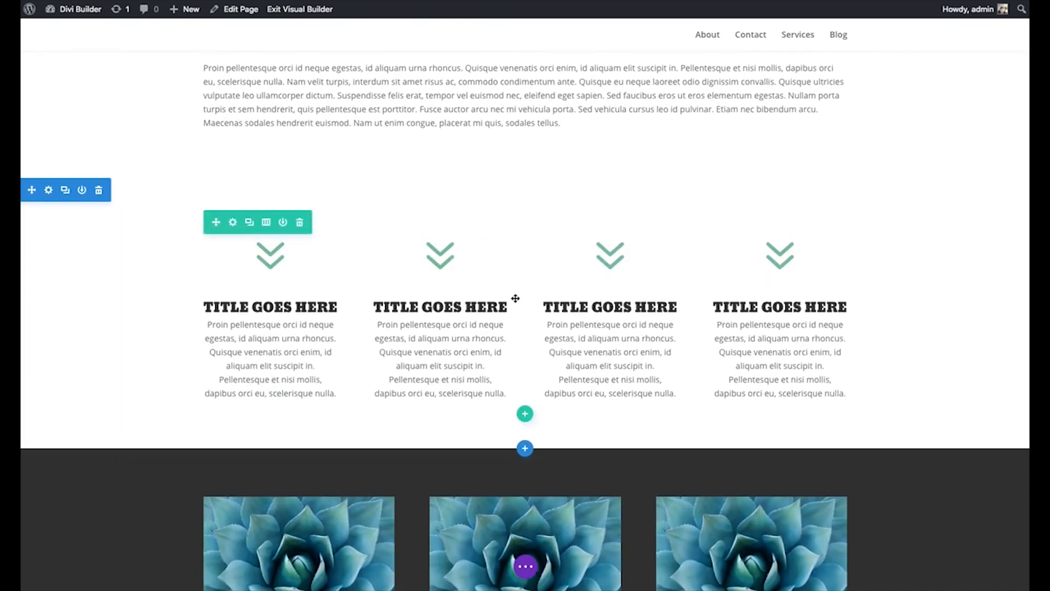
pyautogui.scroll(5, 630, 317)
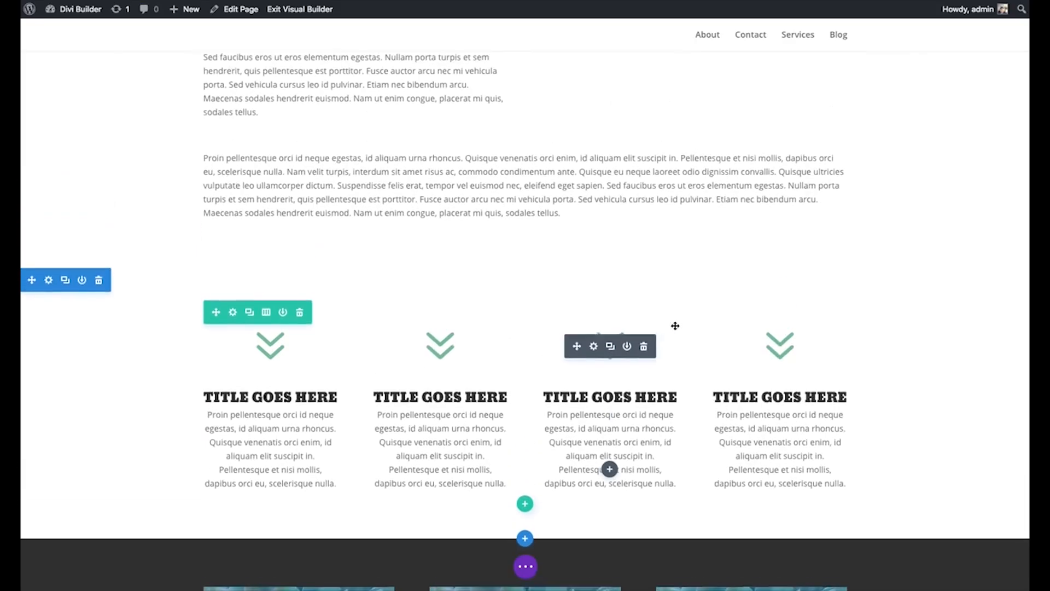
pyautogui.moveTo(31, 381); pyautogui.dragTo(272, 69)
pyautogui.scroll(5, 122, 302)
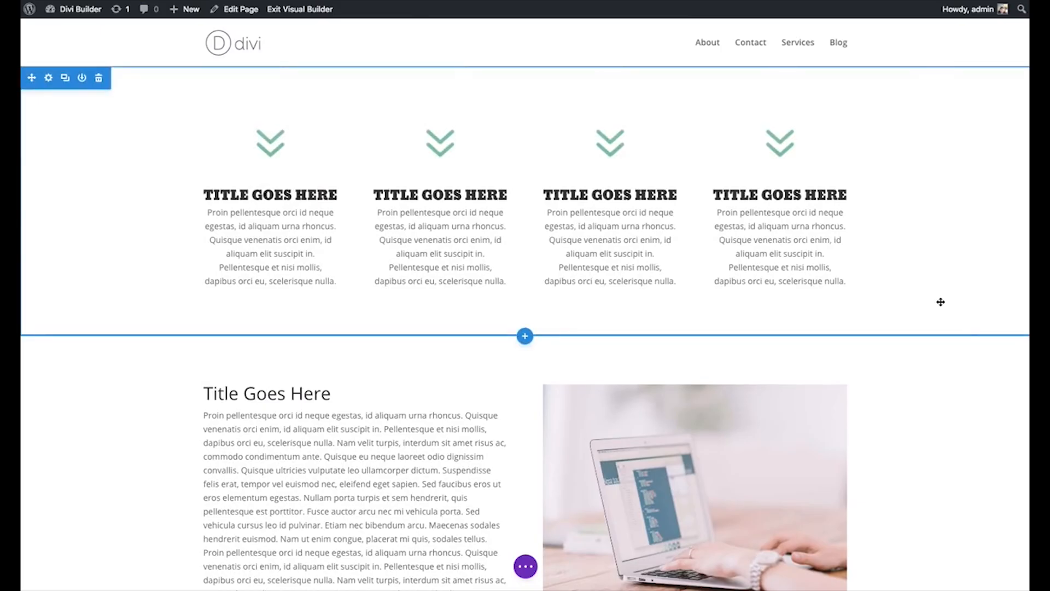
# Step: Look over the page's sections and the row layouts that can be inserted below the four blurbs
pyautogui.scroll(-6, 940, 396)
pyautogui.scroll(-4, 932, 380)
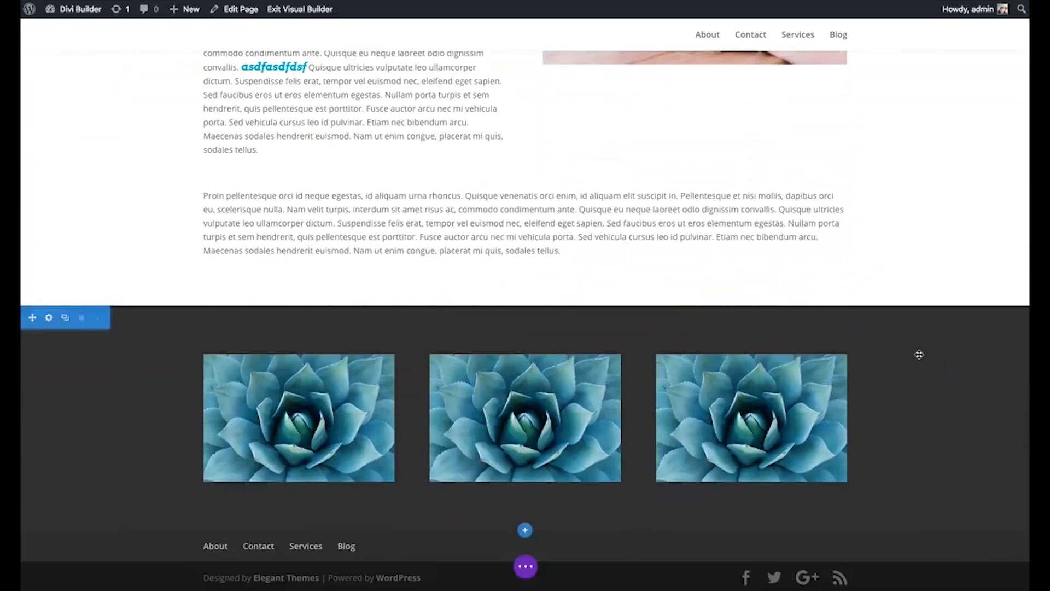
pyautogui.scroll(10, 919, 375)
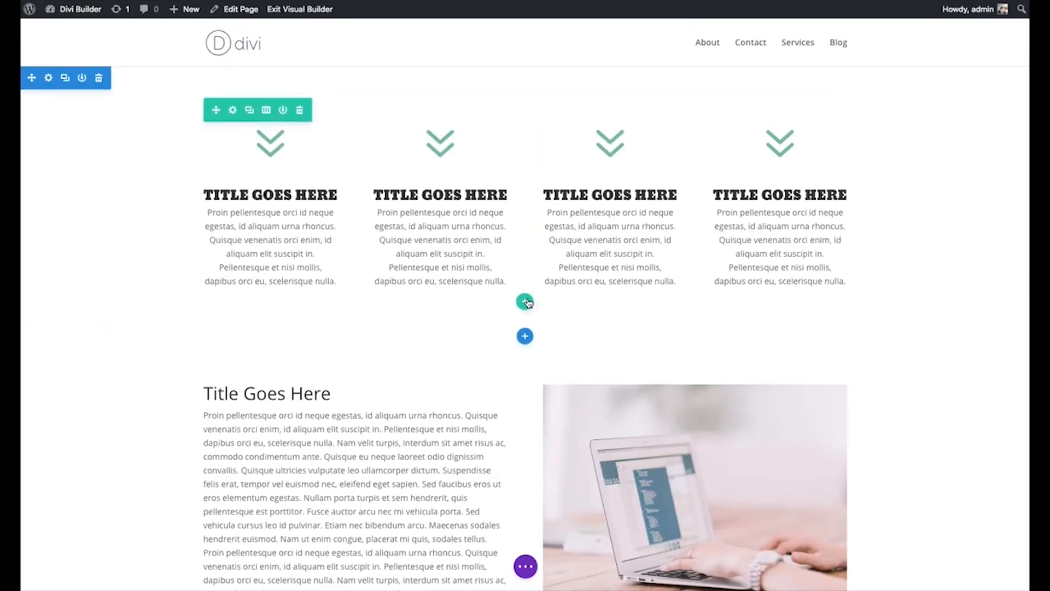
pyautogui.click(525, 303)
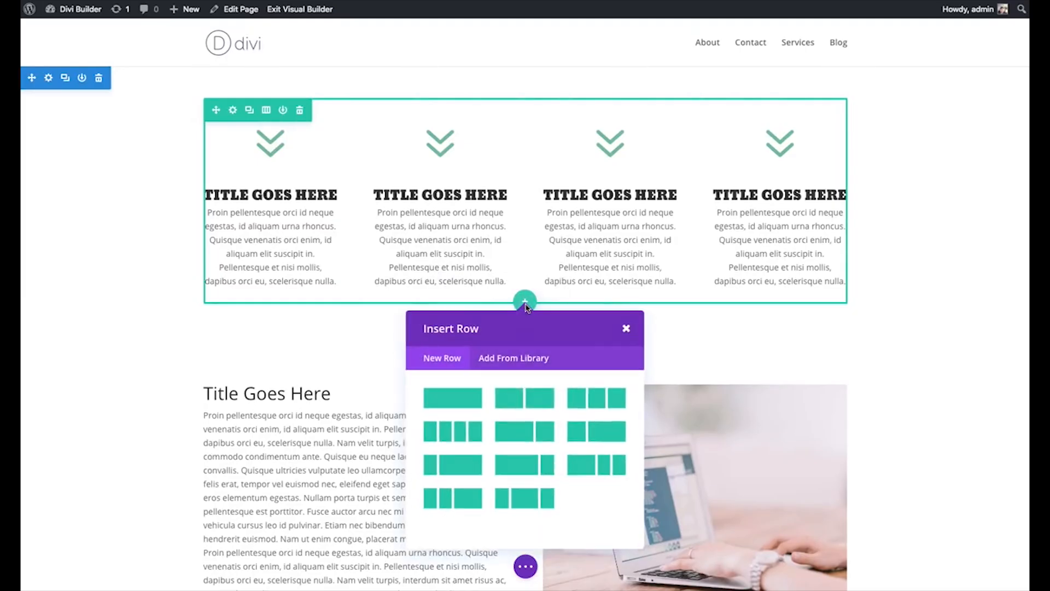
pyautogui.click(623, 330)
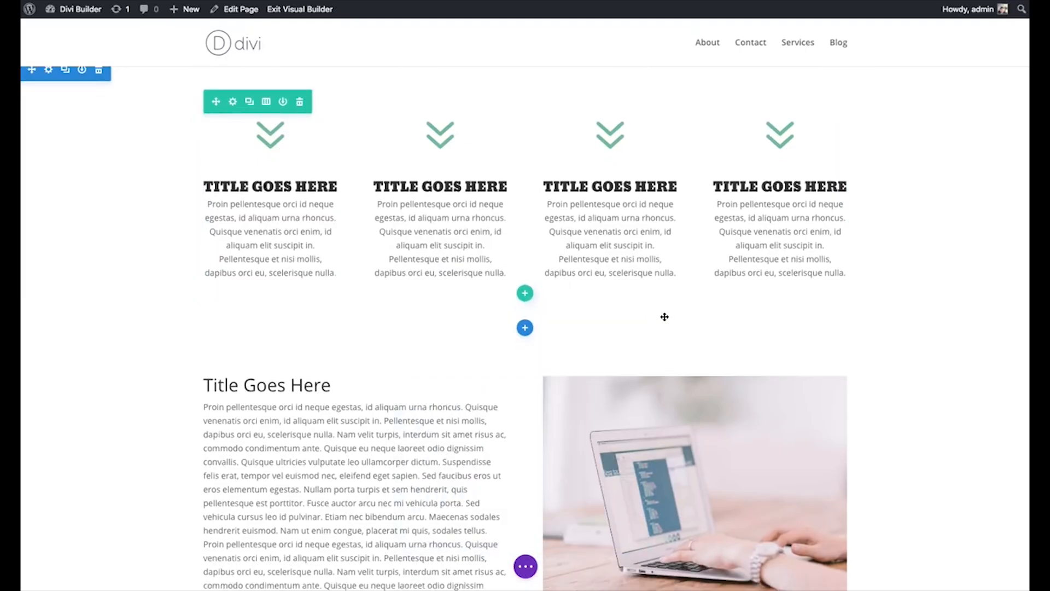
pyautogui.scroll(-9, 518, 236)
pyautogui.scroll(-2, 557, 284)
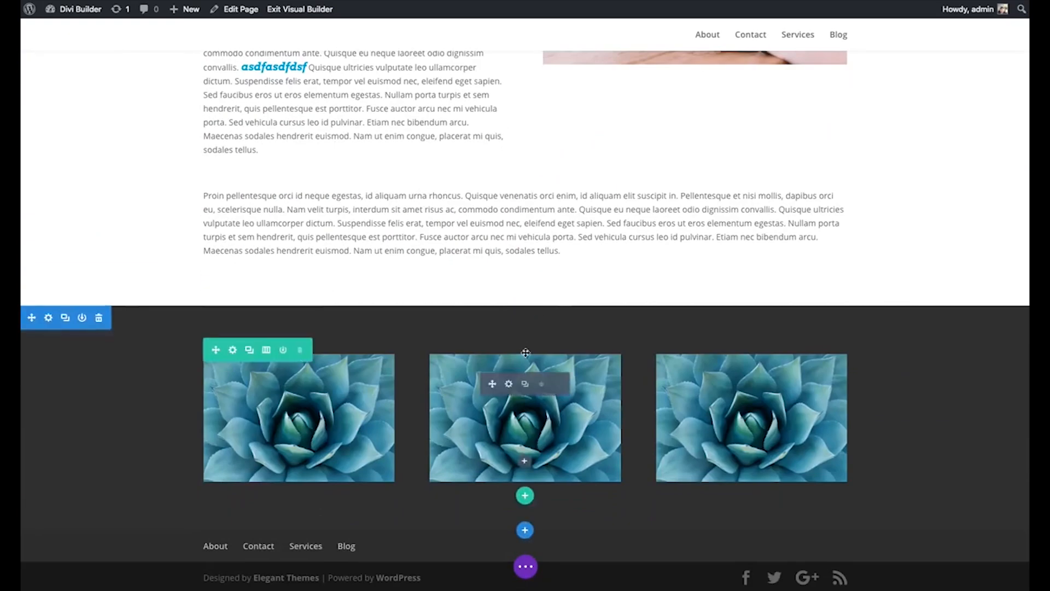
pyautogui.scroll(10, 557, 285)
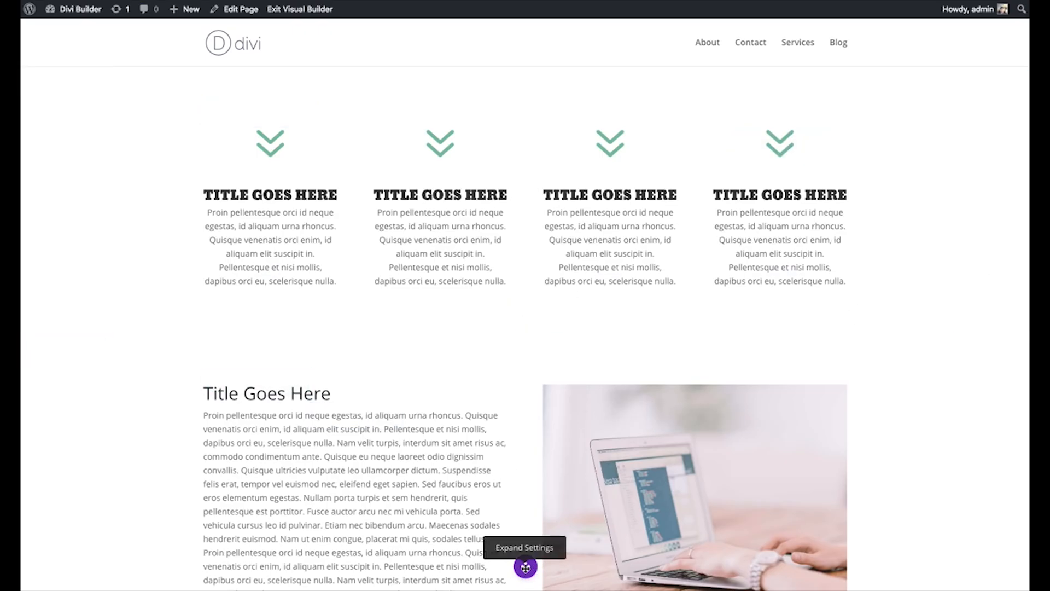
# Step: Expand the builder's page controls and preview the page in tablet, phone and desktop views
pyautogui.click(525, 567)
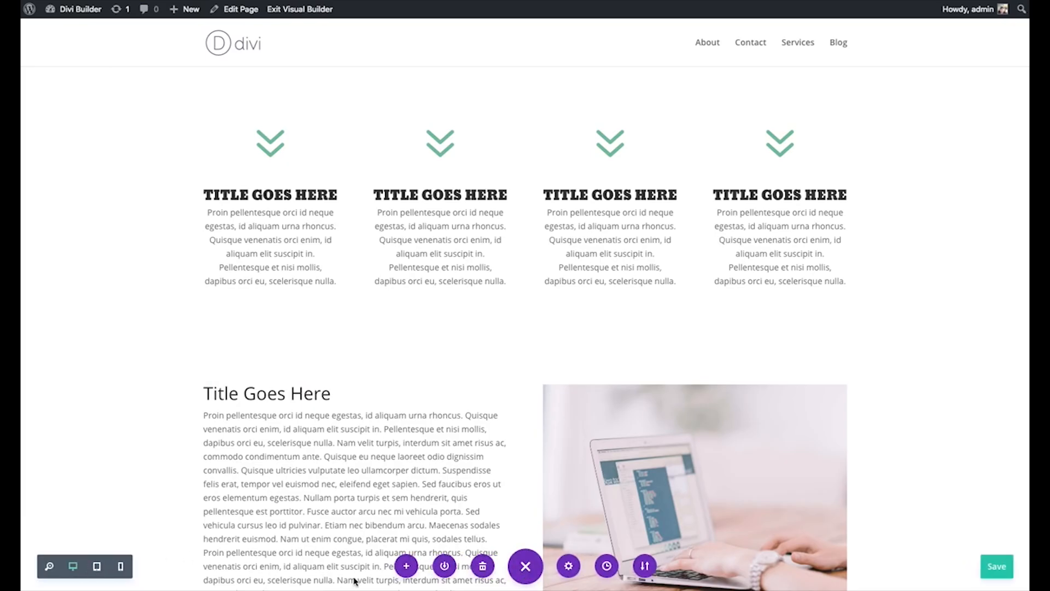
pyautogui.click(997, 572)
pyautogui.click(121, 565)
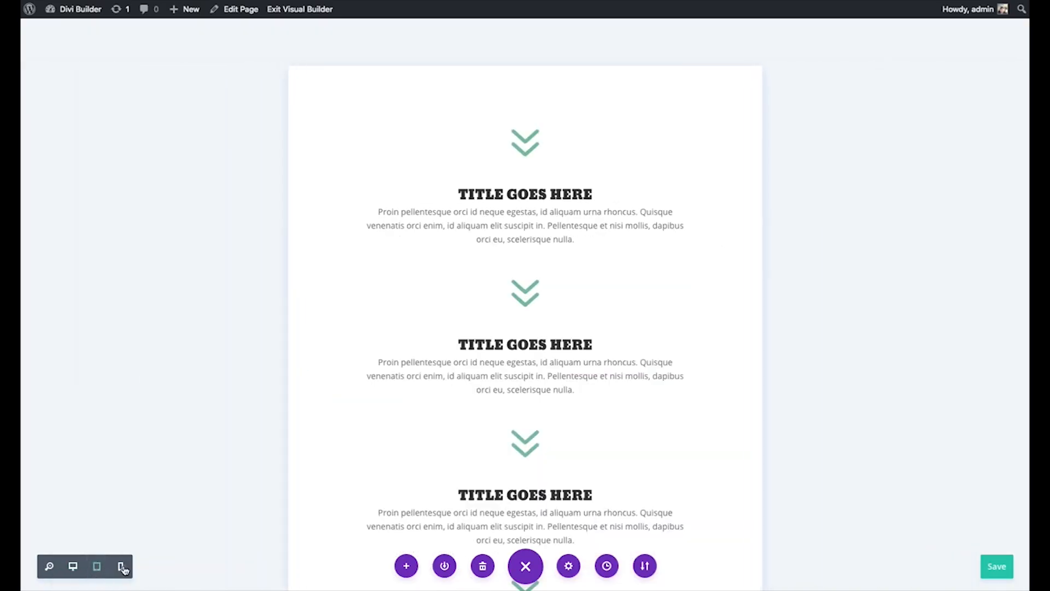
pyautogui.click(73, 566)
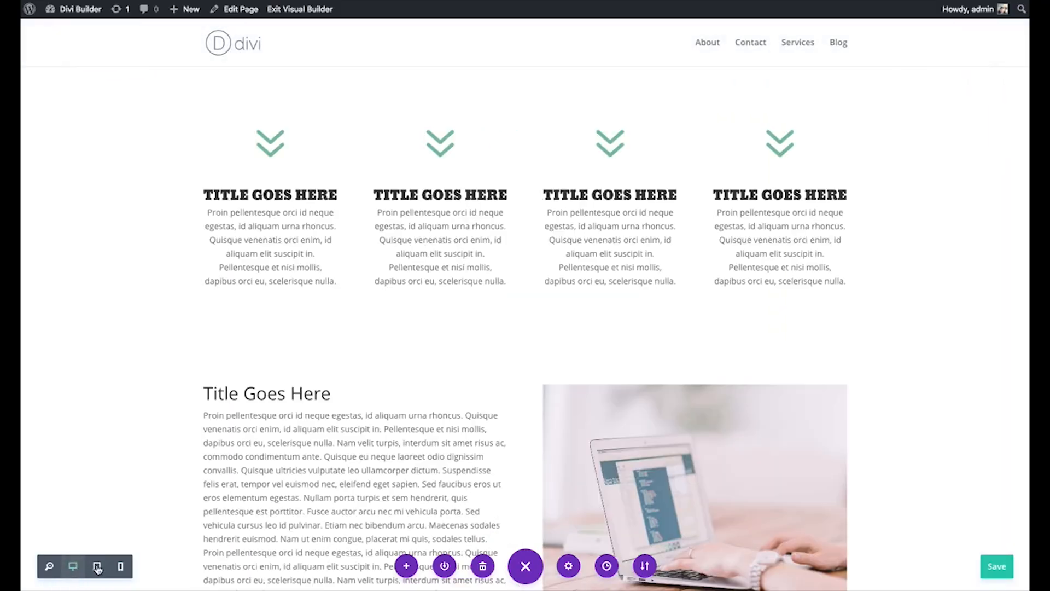
pyautogui.click(97, 566)
pyautogui.click(120, 566)
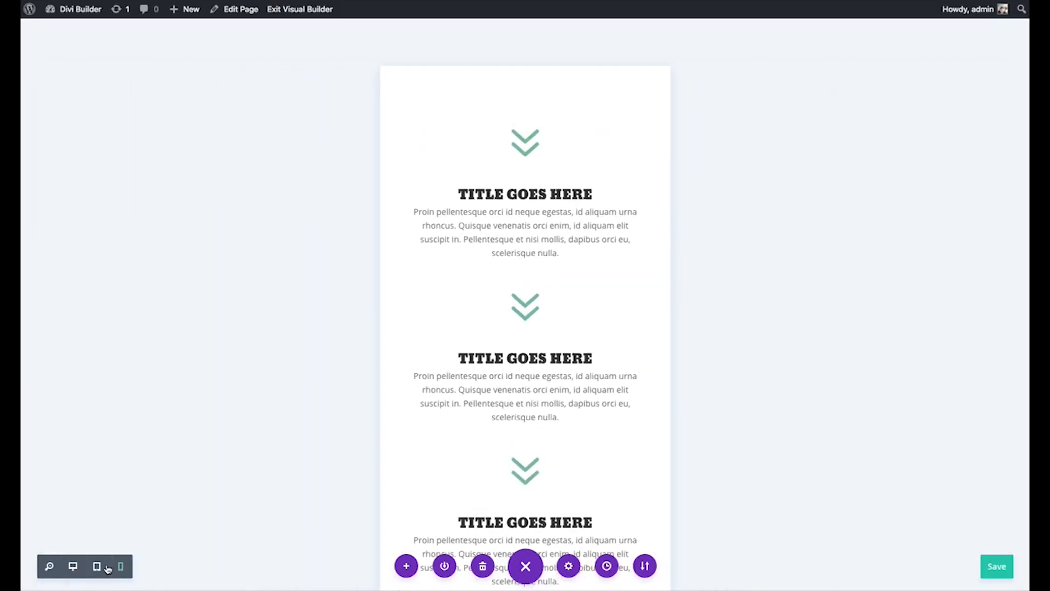
pyautogui.click(73, 566)
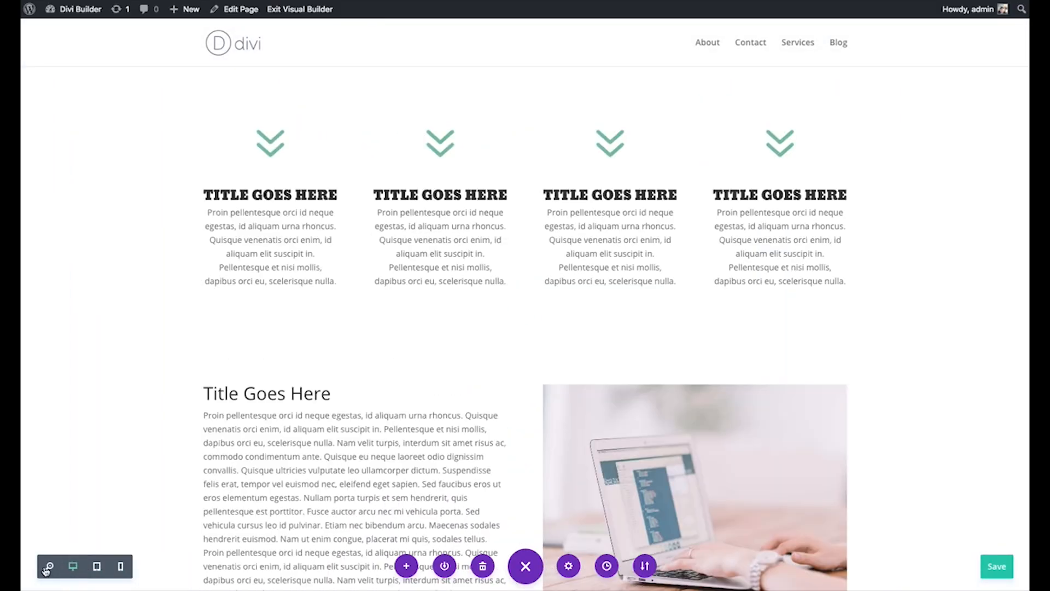
# Step: In the zoomed-out view, move the dark image section to the top of the page and the blurb section above it
pyautogui.click(49, 566)
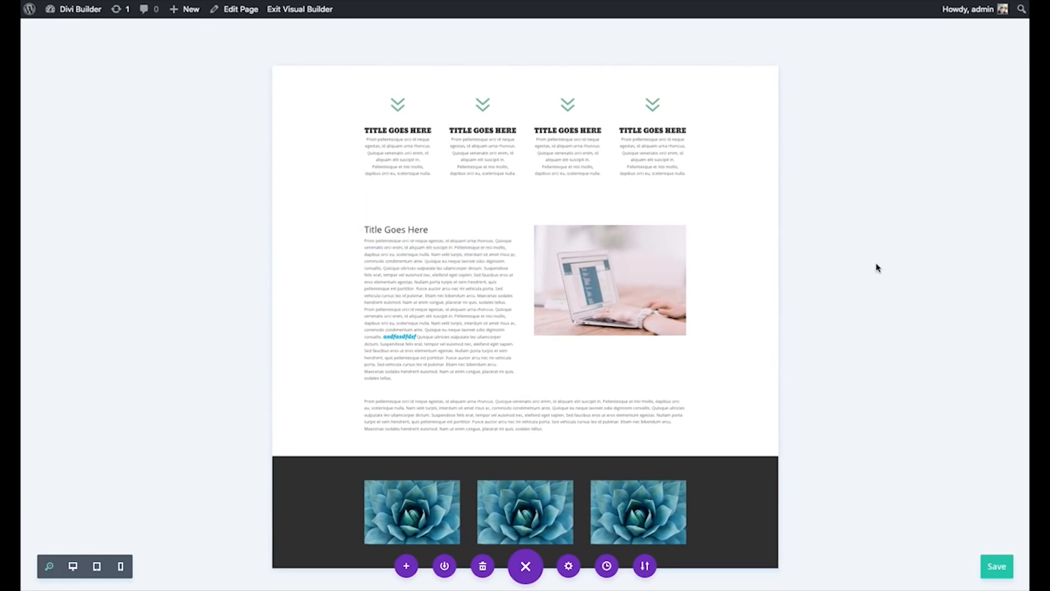
pyautogui.moveTo(277, 471)
pyautogui.moveTo(286, 468)
pyautogui.mouseDown()
pyautogui.moveTo(323, 330)
pyautogui.moveTo(333, 216)
pyautogui.moveTo(351, 184)
pyautogui.mouseUp()
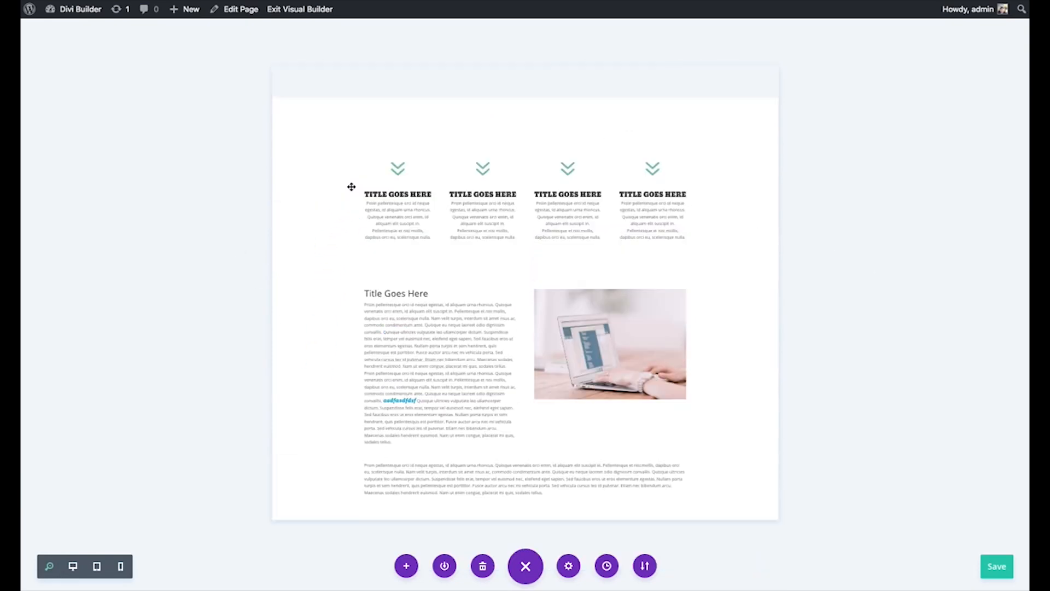
pyautogui.moveTo(285, 190); pyautogui.dragTo(288, 76)
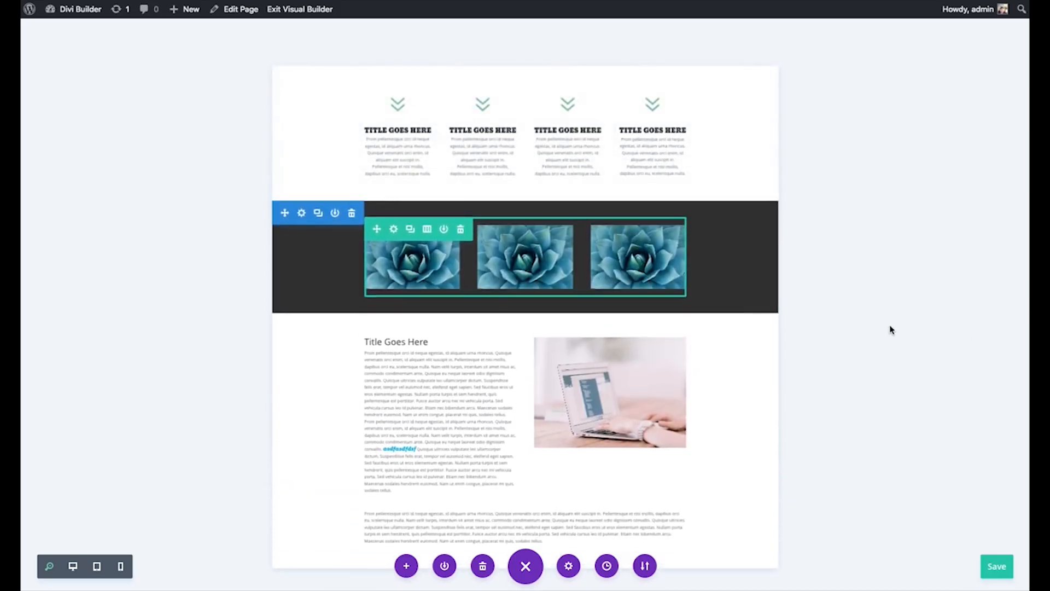
# Step: Set the image section's background color to bright green, save its settings, and return to the desktop view
pyautogui.click(301, 220)
pyautogui.moveTo(709, 105); pyautogui.dragTo(828, 94)
pyautogui.click(856, 271)
pyautogui.moveTo(825, 256); pyautogui.dragTo(822, 238)
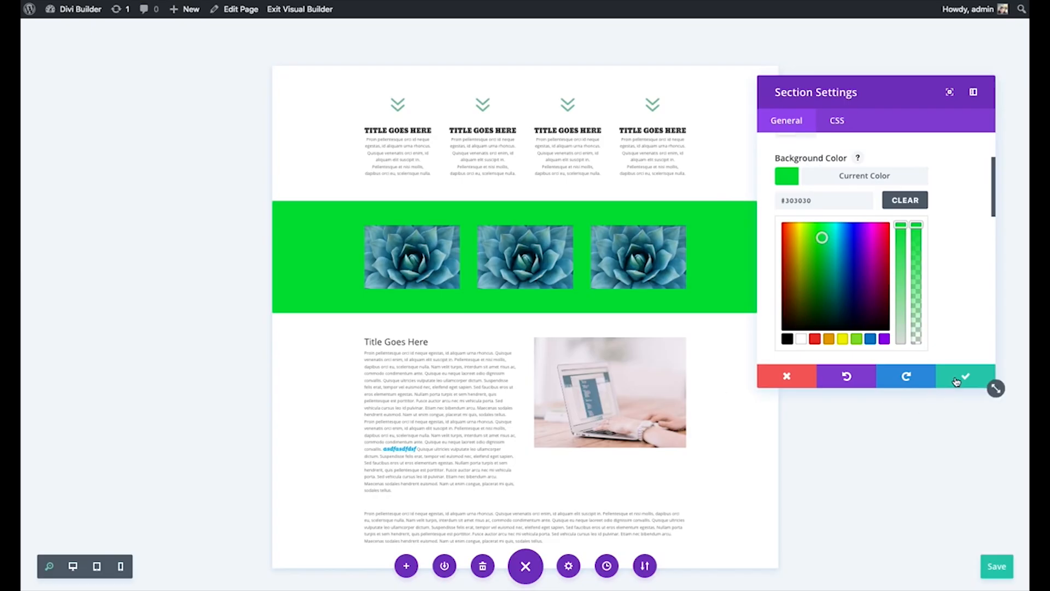
pyautogui.click(984, 381)
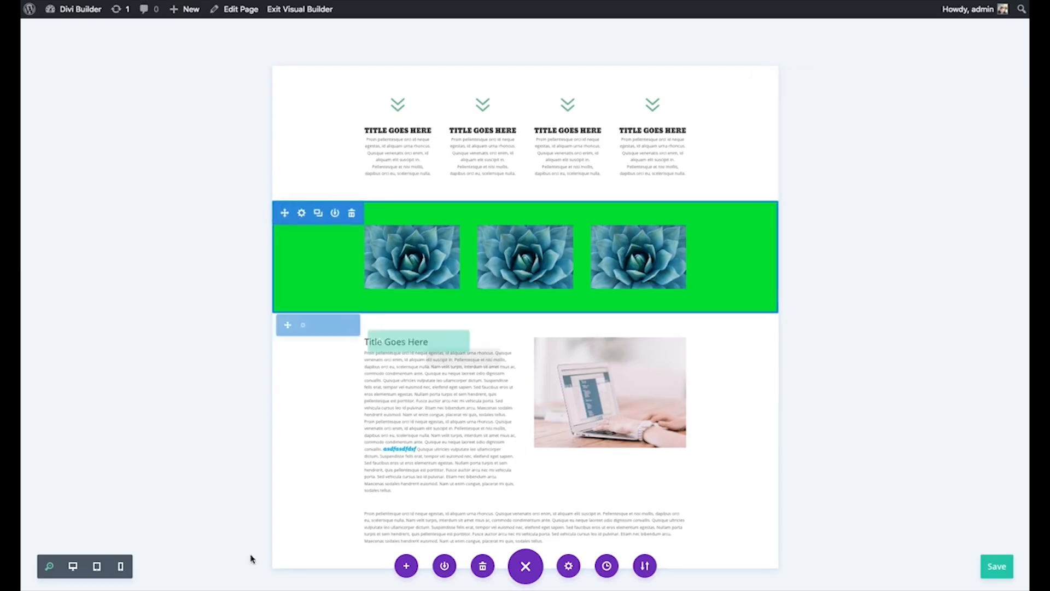
pyautogui.click(73, 566)
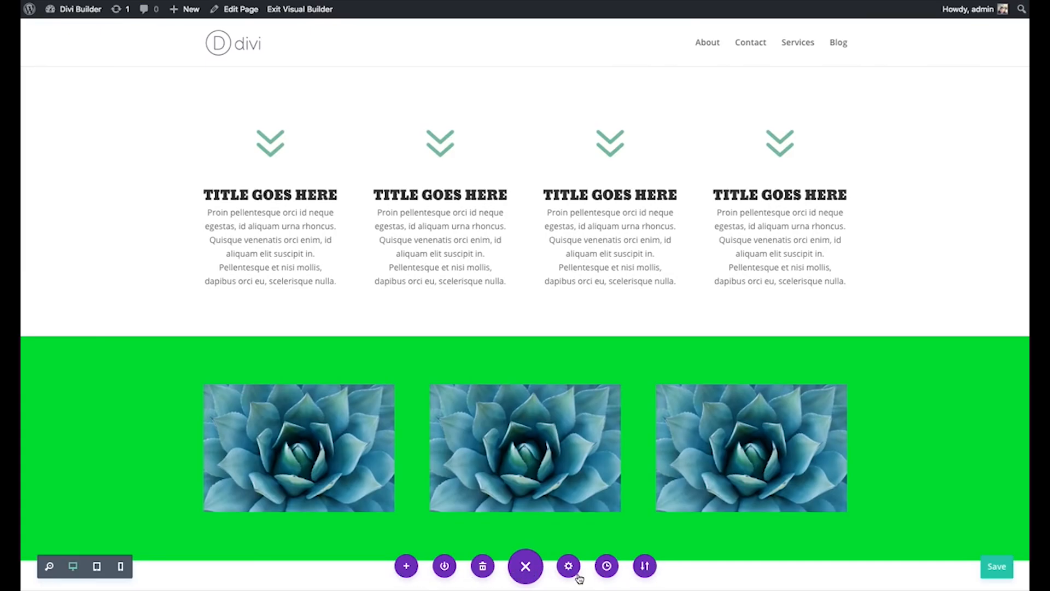
# Step: Review the Page Settings' color palette, gutter width, text and background colors, and Custom CSS field, and close the settings
pyautogui.moveTo(225, 114)
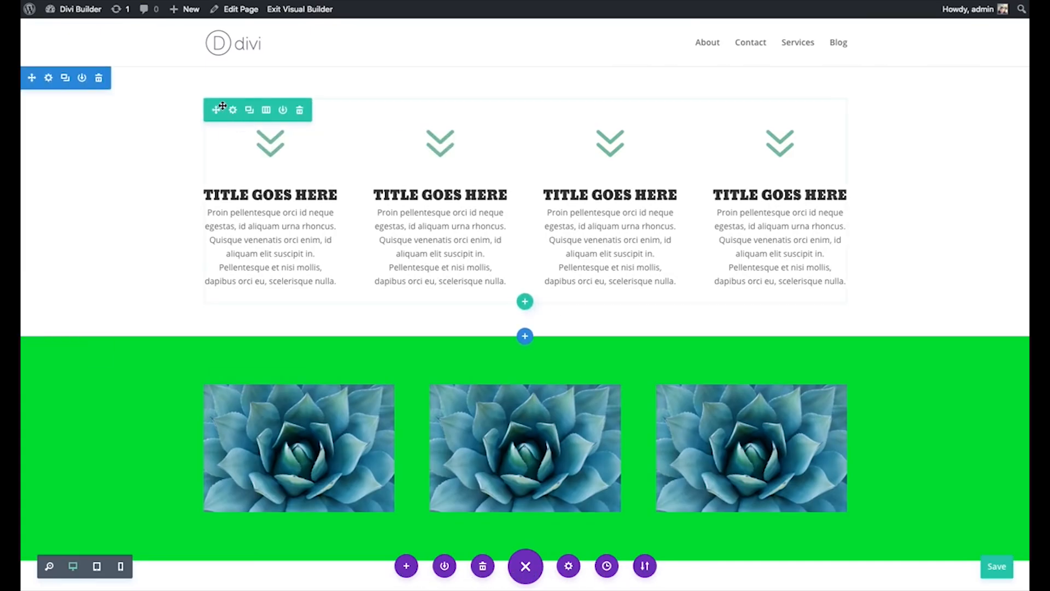
pyautogui.moveTo(262, 159)
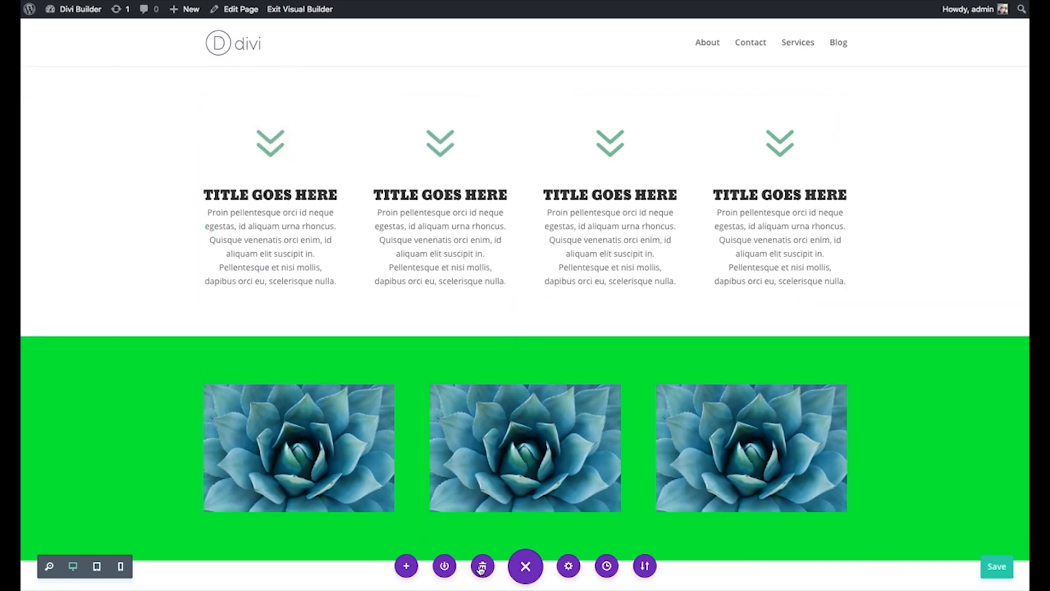
pyautogui.click(569, 570)
pyautogui.moveTo(869, 103); pyautogui.dragTo(434, 74)
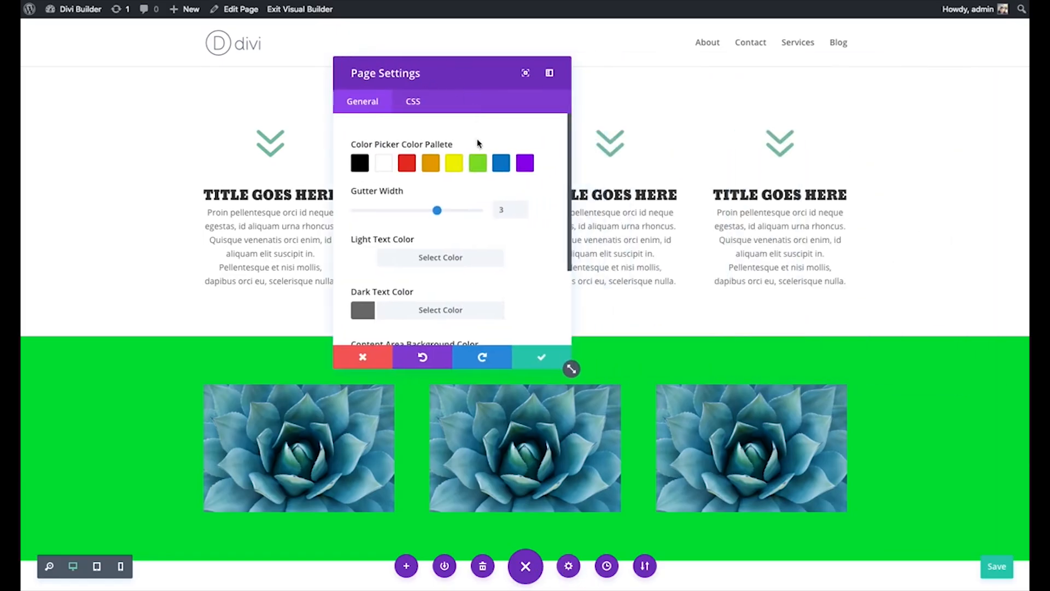
pyautogui.moveTo(570, 131); pyautogui.dragTo(574, 227)
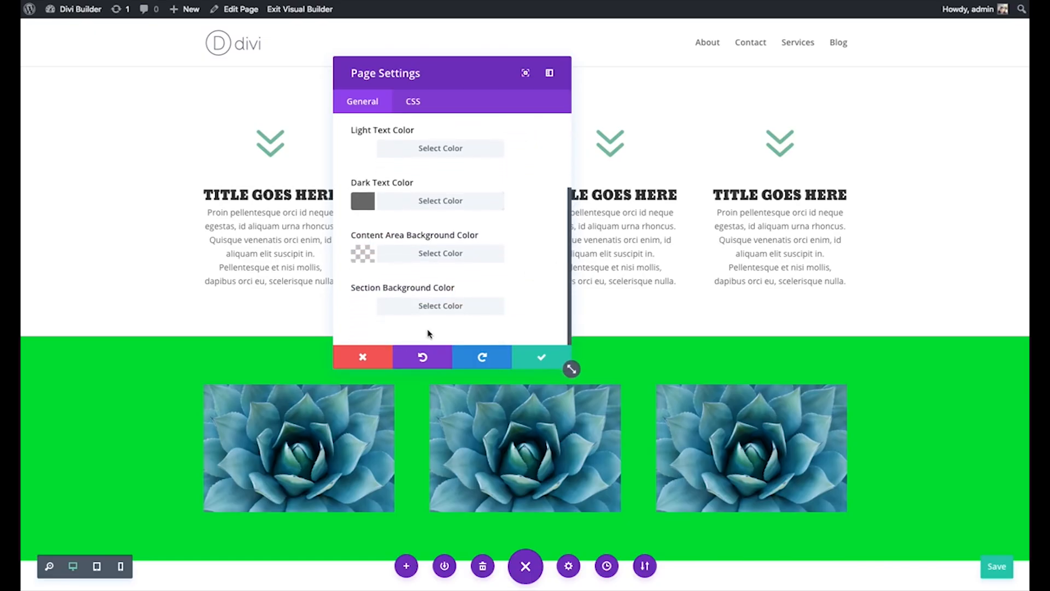
pyautogui.scroll(2, 489, 257)
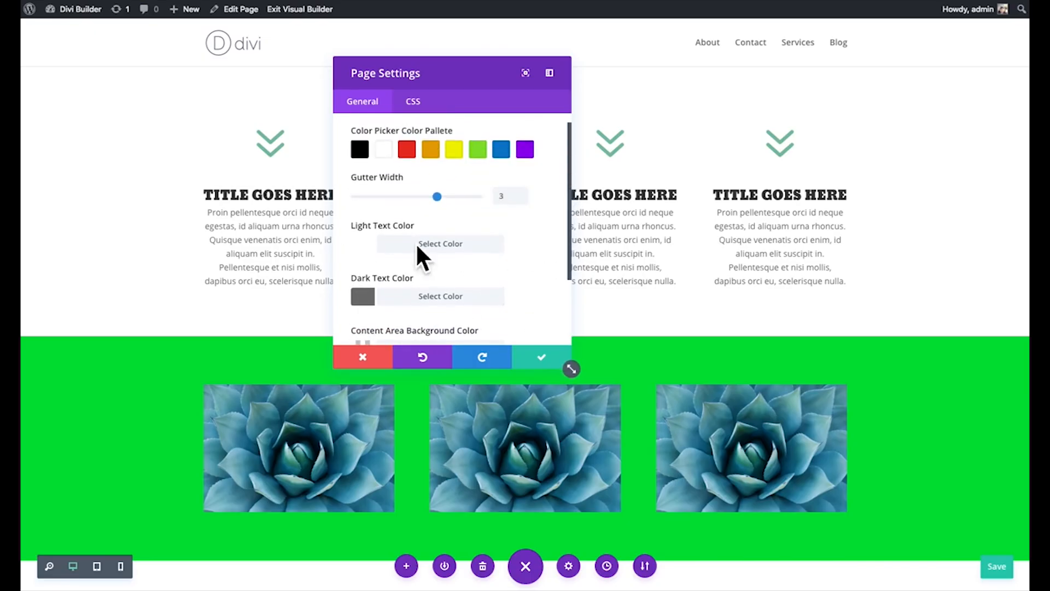
pyautogui.click(414, 103)
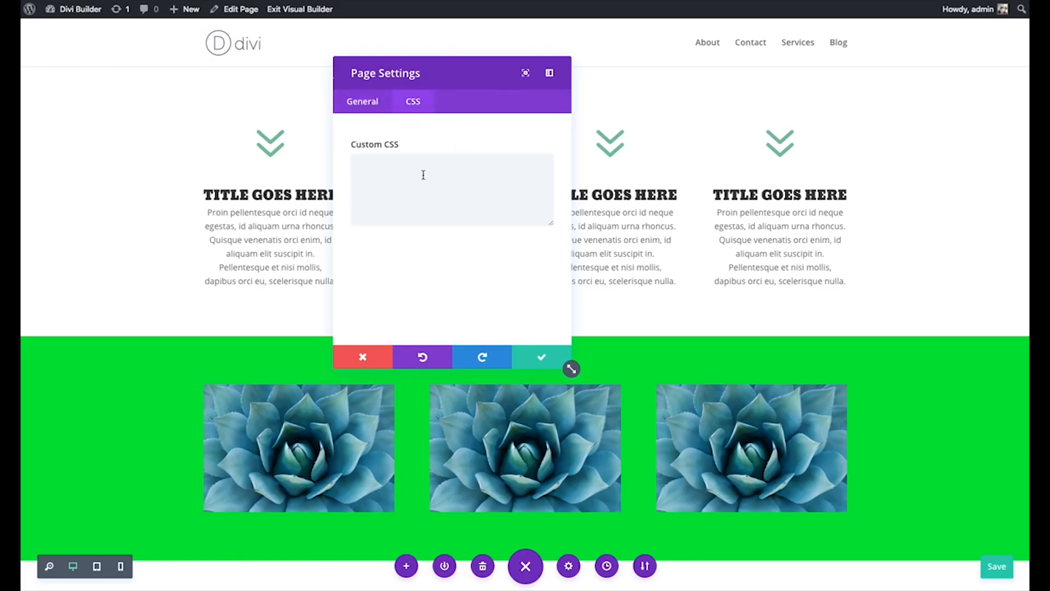
pyautogui.moveTo(473, 82); pyautogui.dragTo(501, 81)
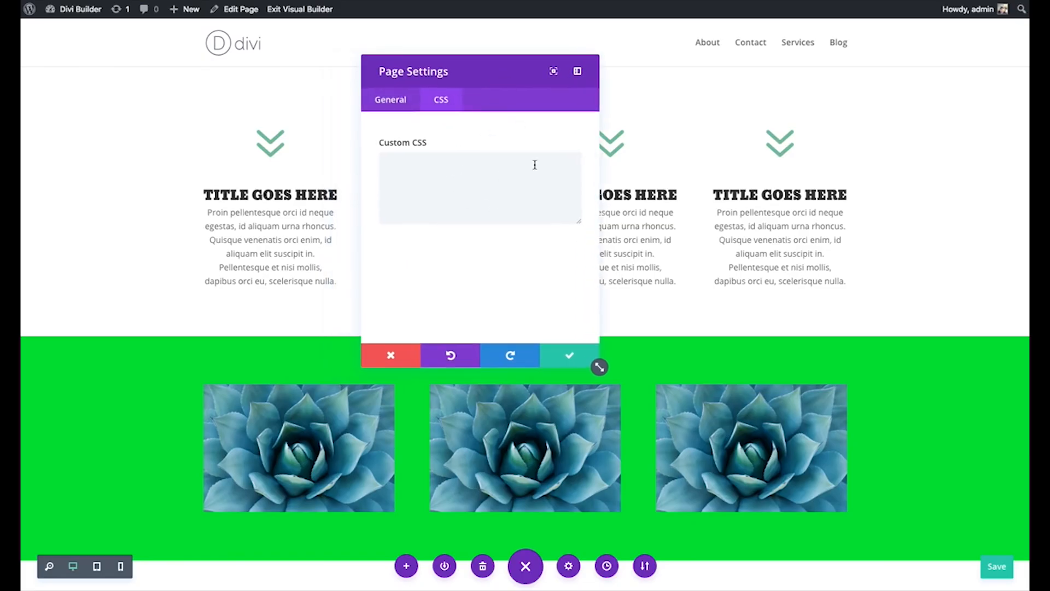
pyautogui.click(566, 355)
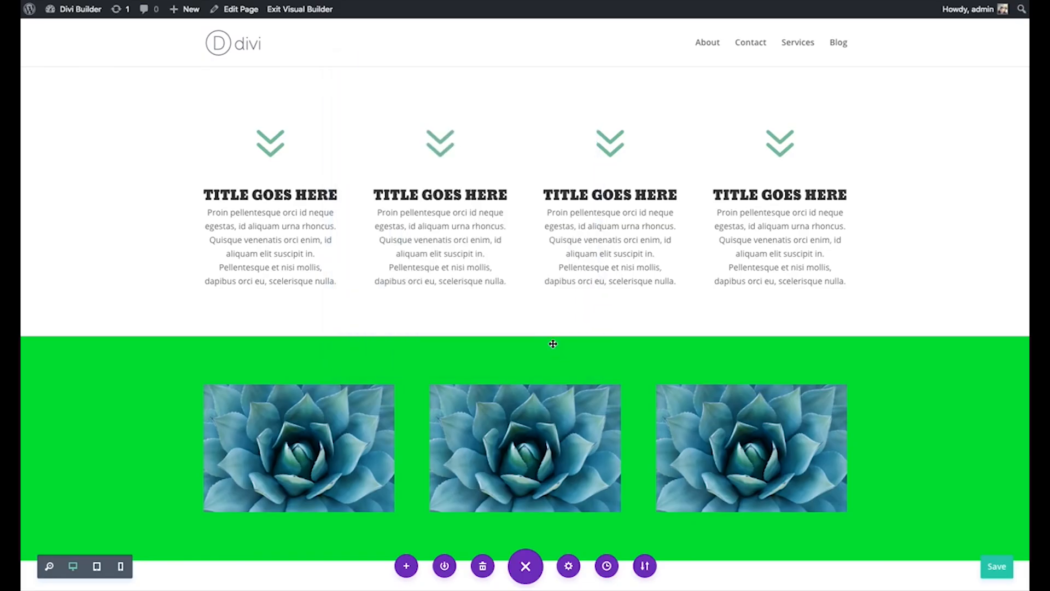
# Step: Check the Export and Import options of the Portability dialog and close it
pyautogui.click(645, 565)
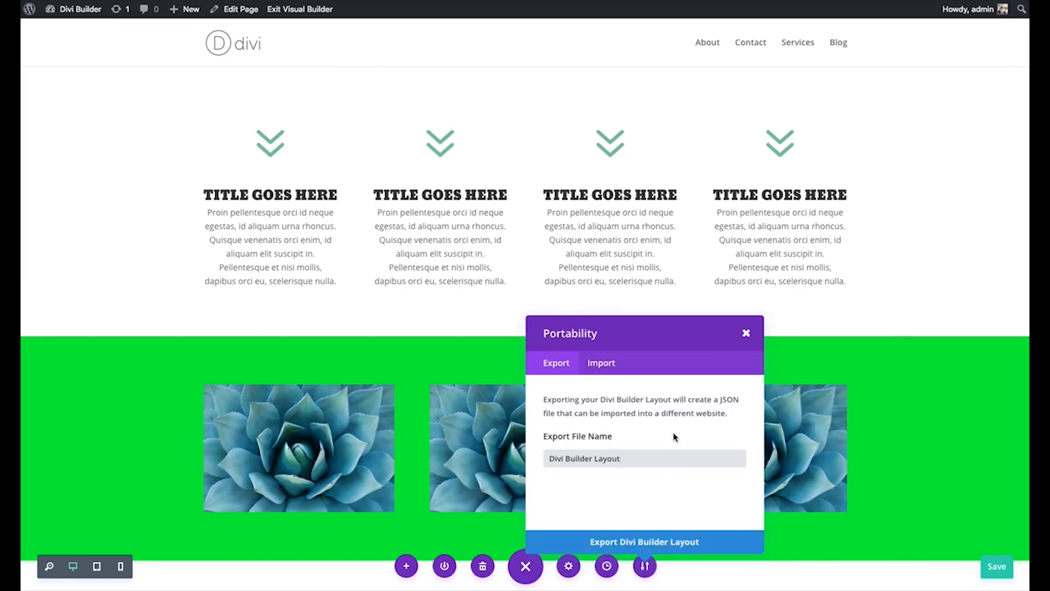
pyautogui.click(600, 363)
pyautogui.click(747, 334)
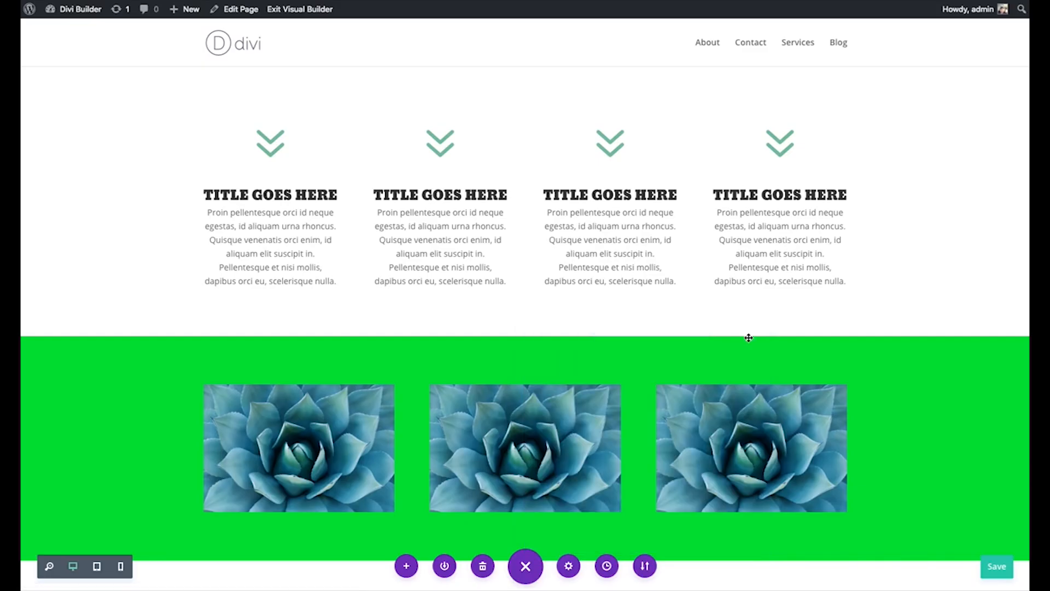
# Step: Open the editing history in an enlarged, repositioned window and go to its most recent states
pyautogui.click(607, 572)
pyautogui.moveTo(458, 78); pyautogui.dragTo(233, 74)
pyautogui.moveTo(375, 362); pyautogui.dragTo(453, 451)
pyautogui.moveTo(368, 80); pyautogui.dragTo(316, 67)
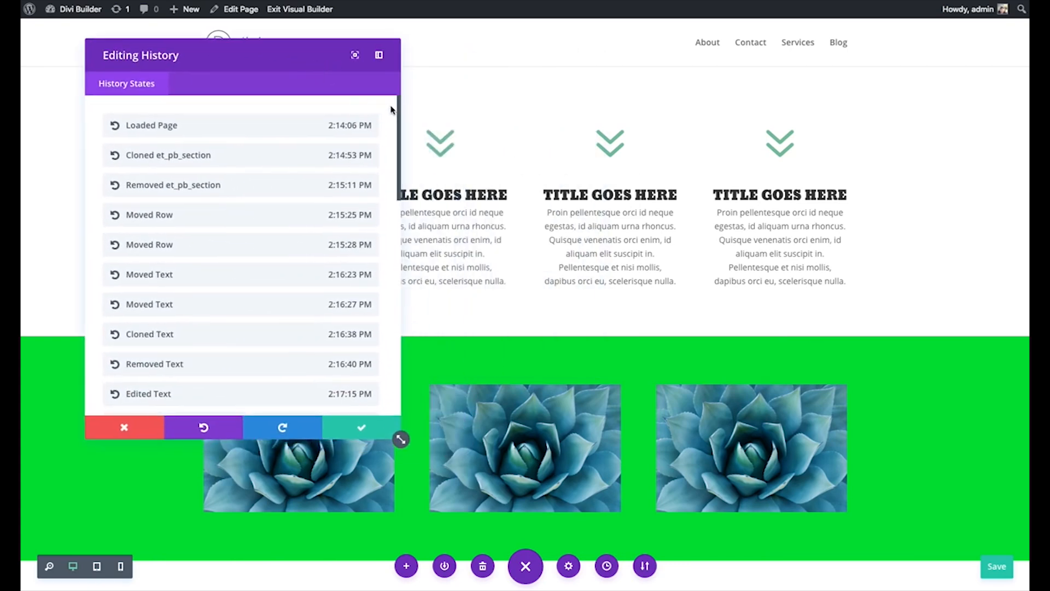
pyautogui.moveTo(398, 110); pyautogui.dragTo(395, 335)
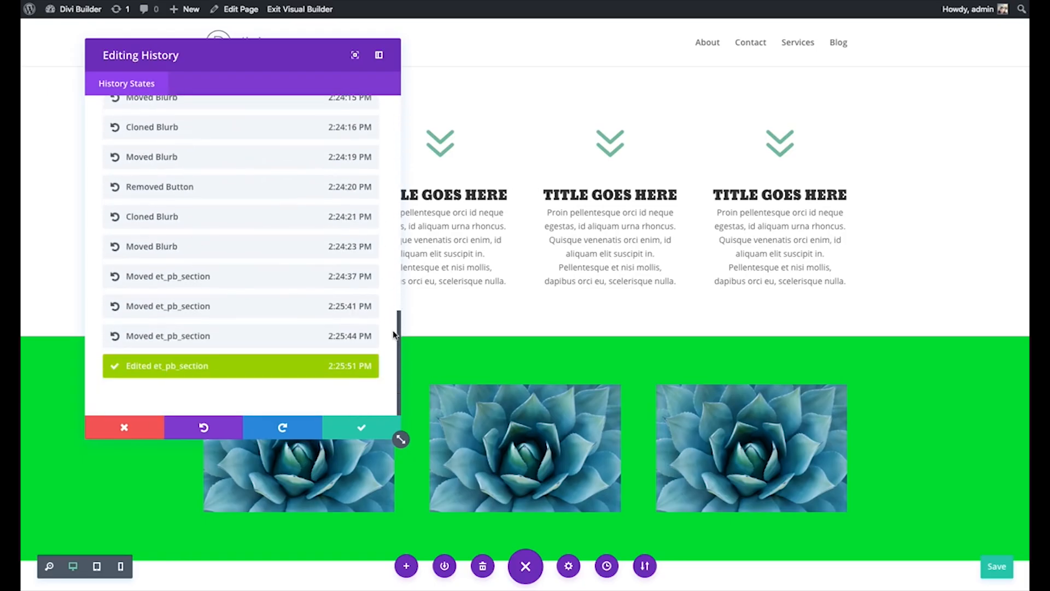
# Step: Step back through the editing history from the last section move to the Removed Button state
pyautogui.click(184, 336)
pyautogui.click(187, 304)
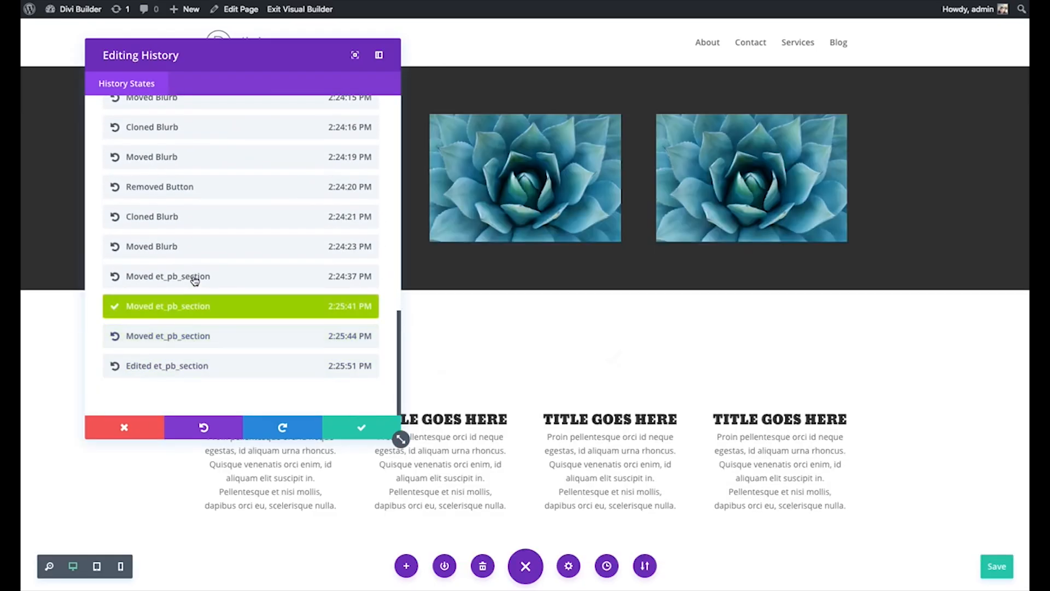
pyautogui.click(194, 276)
pyautogui.click(197, 238)
pyautogui.click(199, 223)
pyautogui.click(202, 188)
pyautogui.scroll(10, 261, 244)
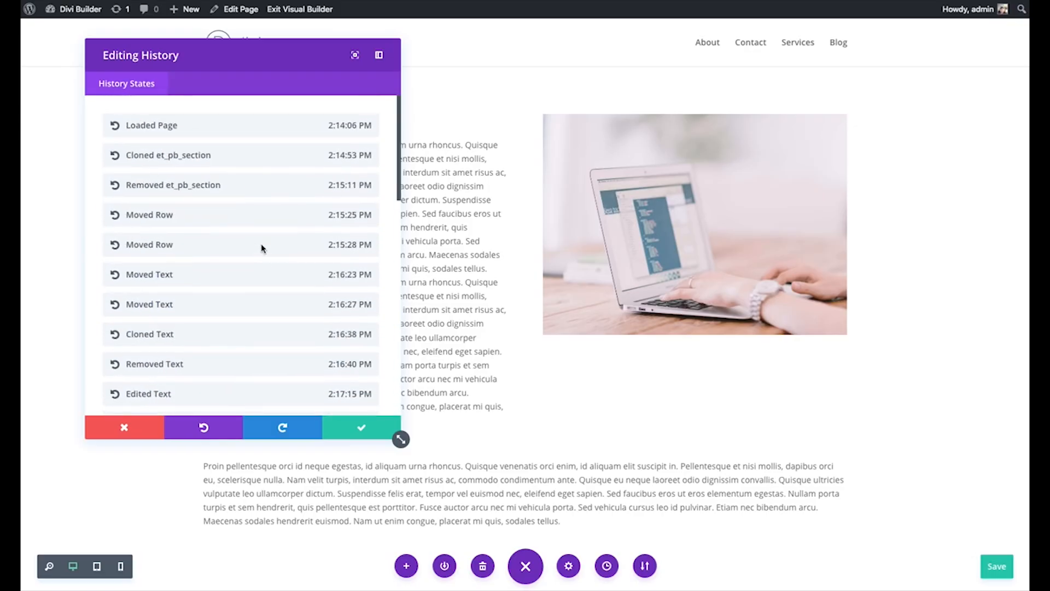
# Step: Reposition the Editing History window and restore the early states one by one, from Loaded Page to the second Moved Text
pyautogui.click(218, 132)
pyautogui.moveTo(340, 69)
pyautogui.mouseDown()
pyautogui.moveTo(934, 246)
pyautogui.moveTo(974, 405)
pyautogui.moveTo(709, 106)
pyautogui.moveTo(798, 102)
pyautogui.mouseUp()
pyautogui.click(629, 189)
pyautogui.click(629, 219)
pyautogui.click(629, 249)
pyautogui.click(634, 280)
pyautogui.click(625, 308)
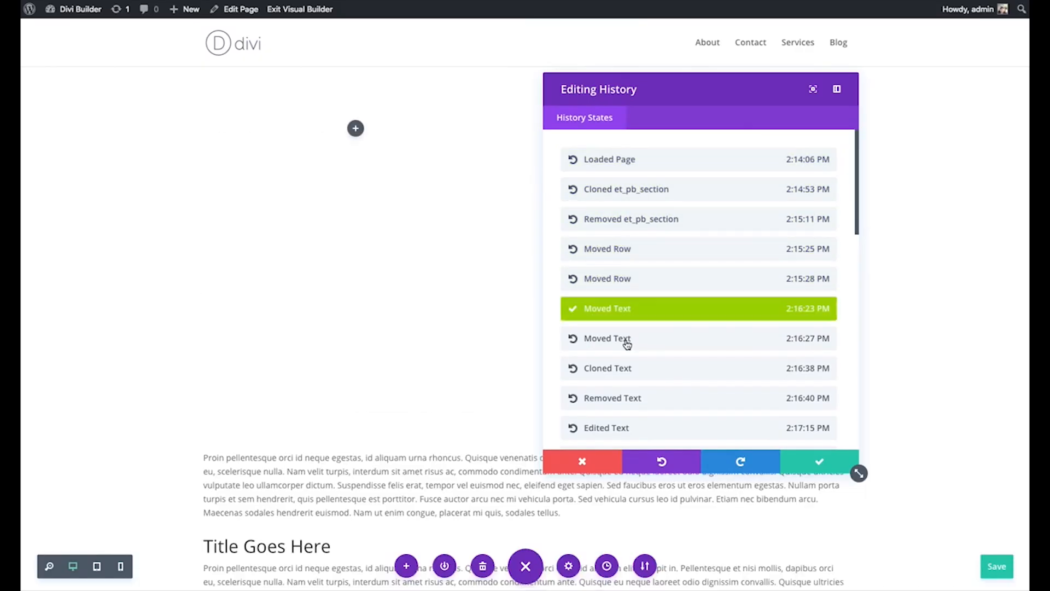
pyautogui.click(625, 339)
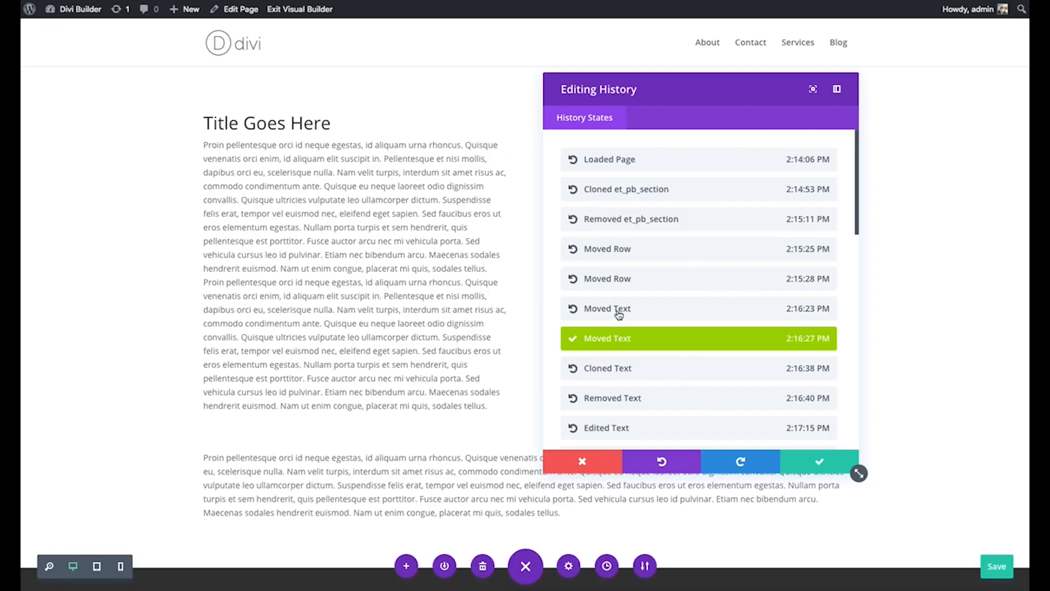
# Step: Restore the latest Edited et_pb_section state and step back through the history to Removed Button
pyautogui.scroll(-15, 715, 304)
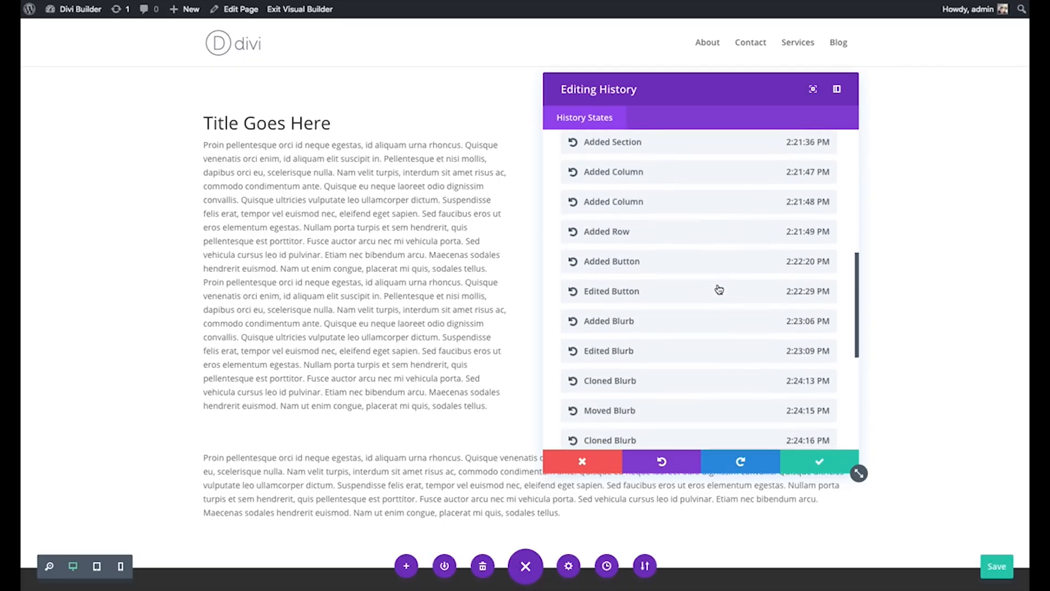
pyautogui.click(678, 398)
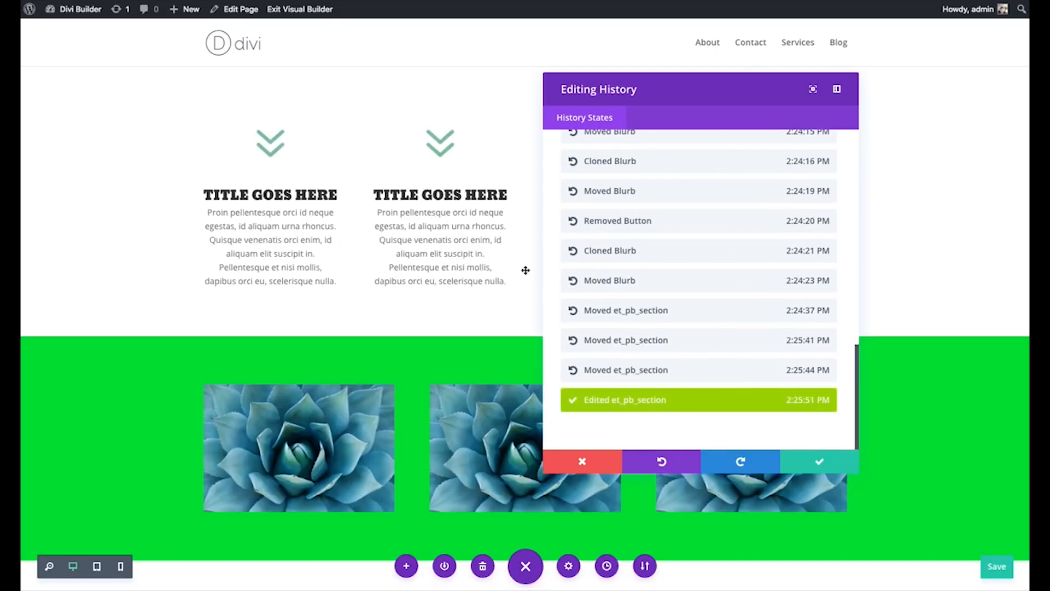
pyautogui.click(662, 461)
pyautogui.click(663, 461)
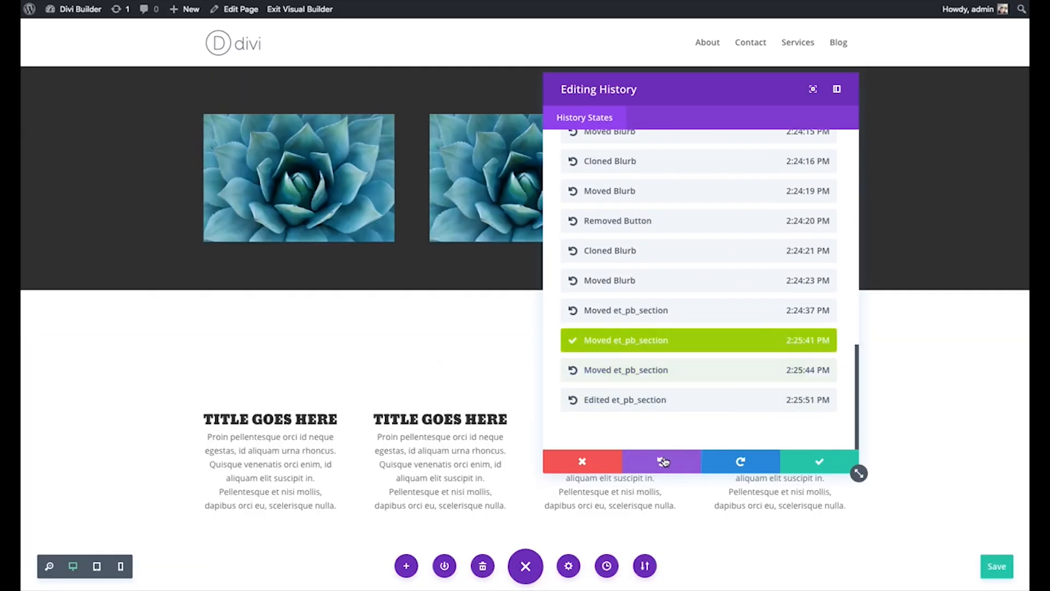
pyautogui.click(663, 461)
pyautogui.click(662, 460)
pyautogui.click(662, 461)
pyautogui.click(662, 461)
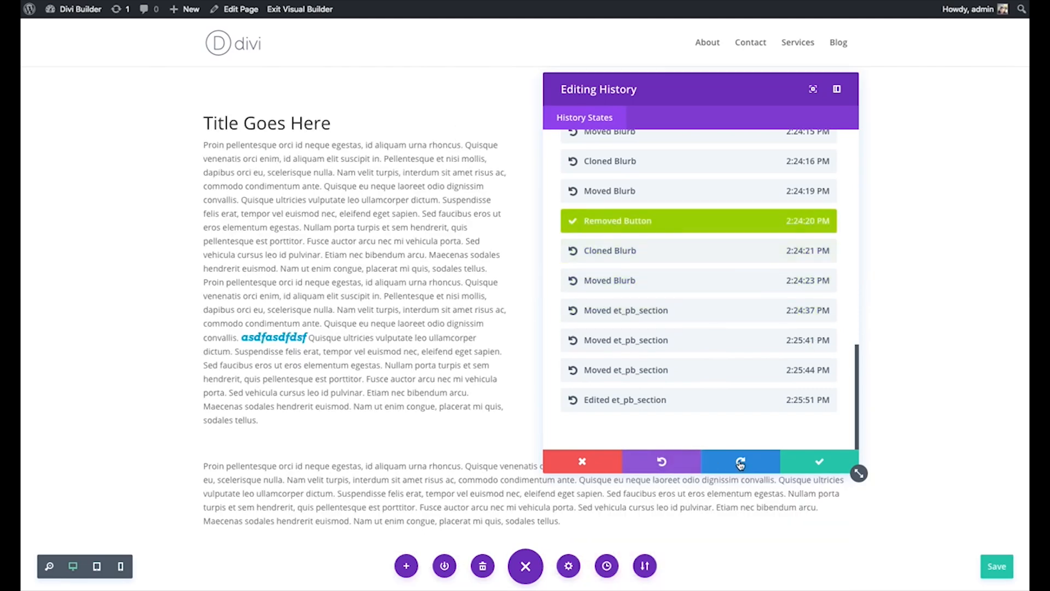
# Step: Step forward through the history from Removed Button to the last section moves and close the Editing History window
pyautogui.click(741, 462)
pyautogui.click(740, 462)
pyautogui.click(740, 462)
pyautogui.click(740, 462)
pyautogui.click(741, 463)
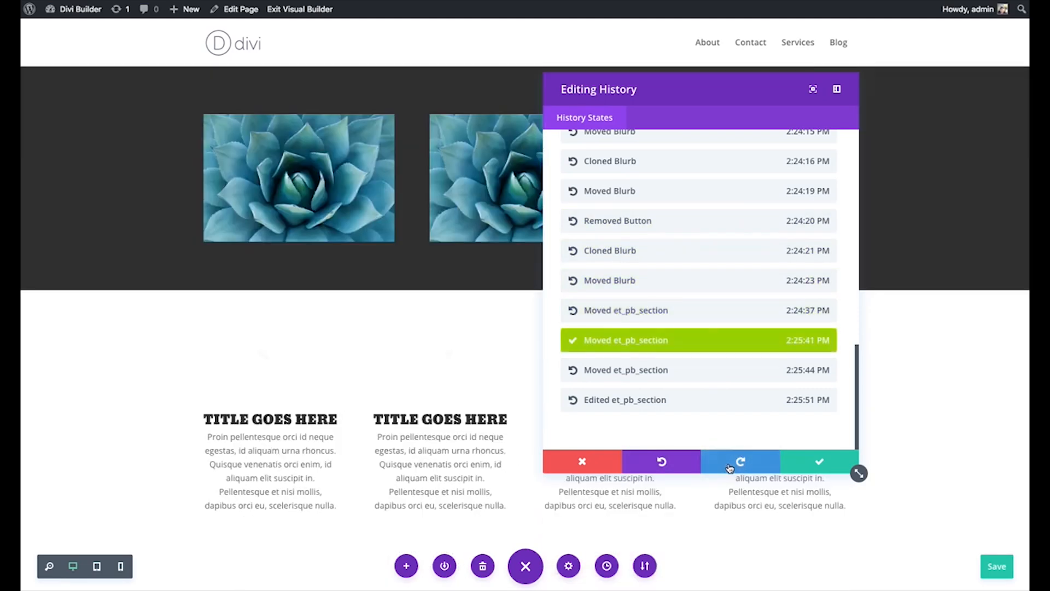
pyautogui.click(555, 459)
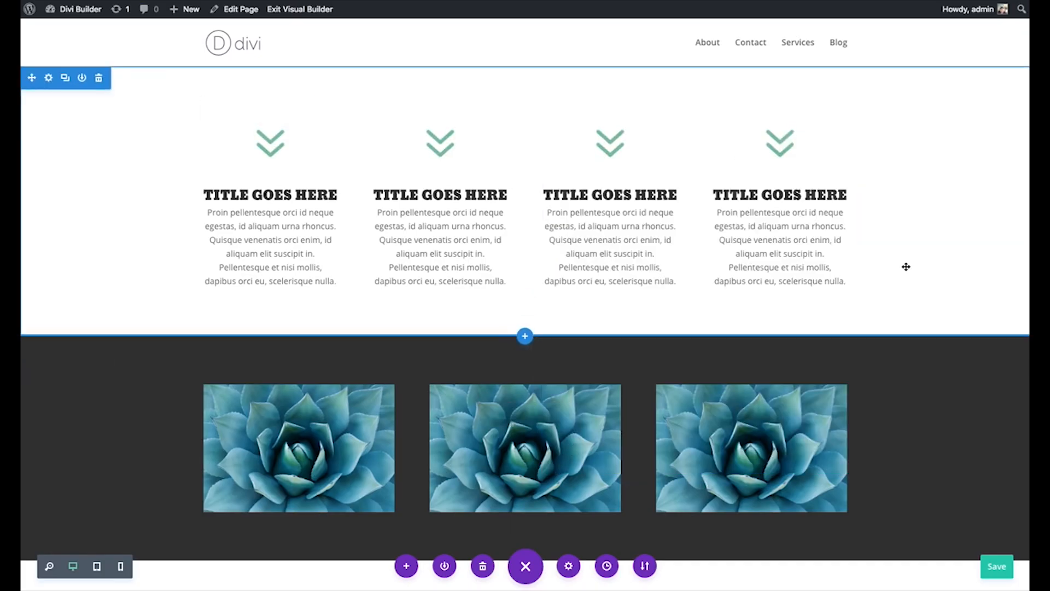
# Step: Reopen the Editing History, shrink its window, and close it
pyautogui.click(606, 566)
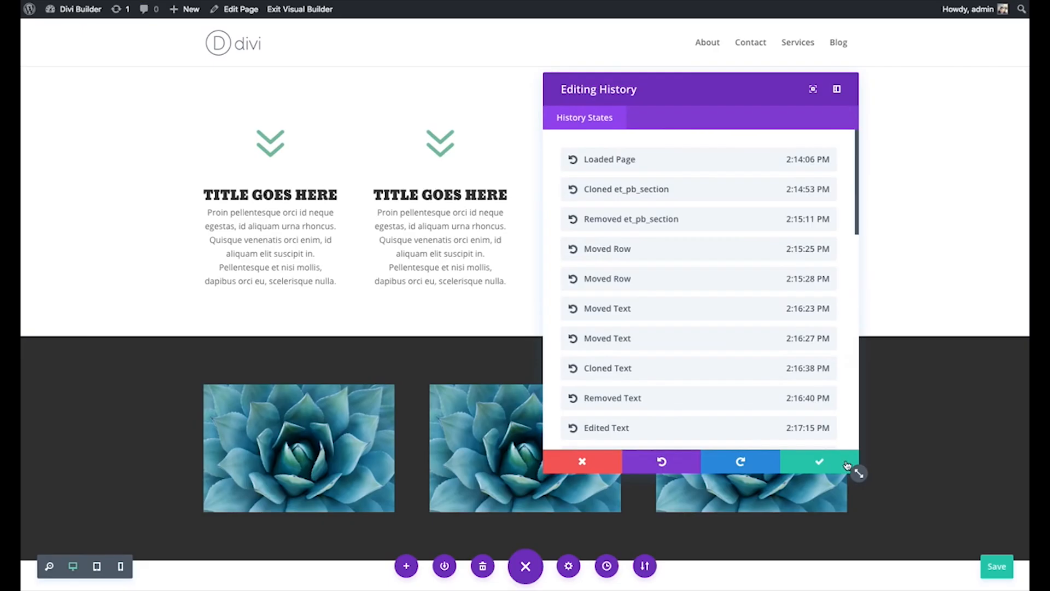
pyautogui.moveTo(859, 473); pyautogui.dragTo(780, 403)
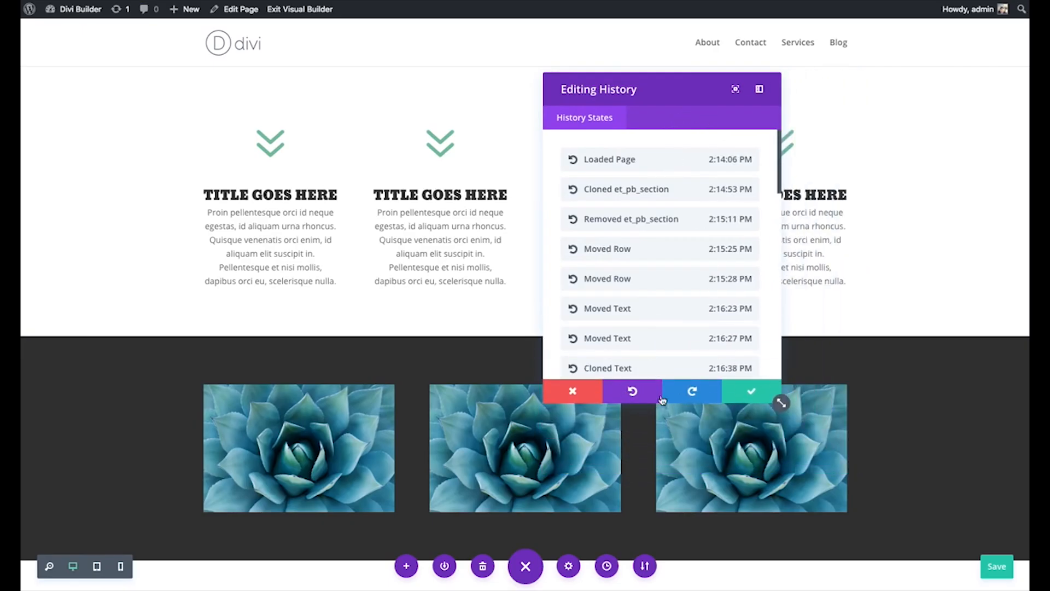
pyautogui.click(744, 389)
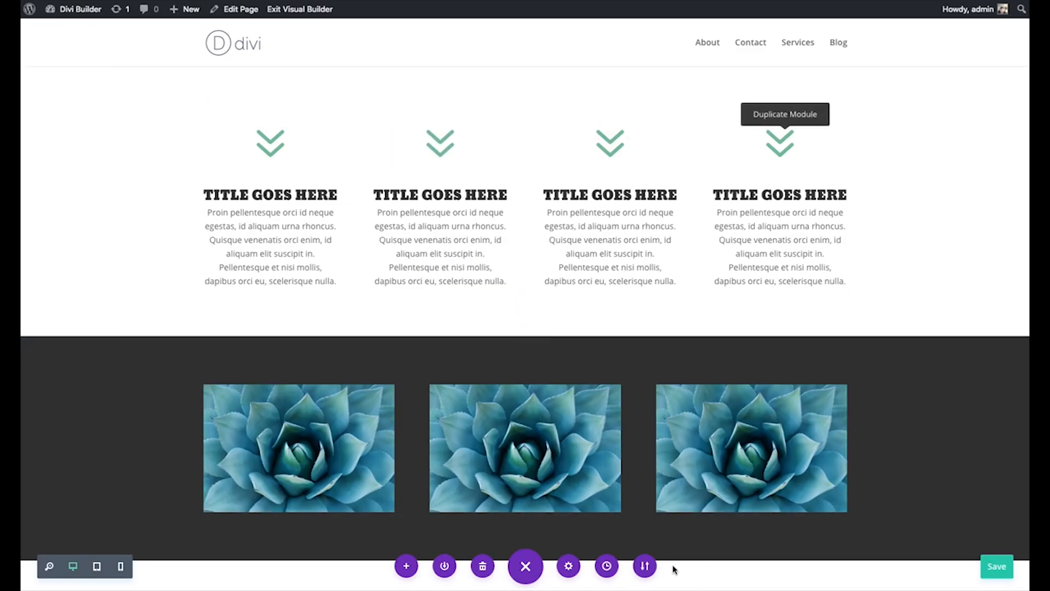
# Step: Clear the entire page layout, undo the clearing, and dismiss the Insert Row dialog
pyautogui.click(482, 568)
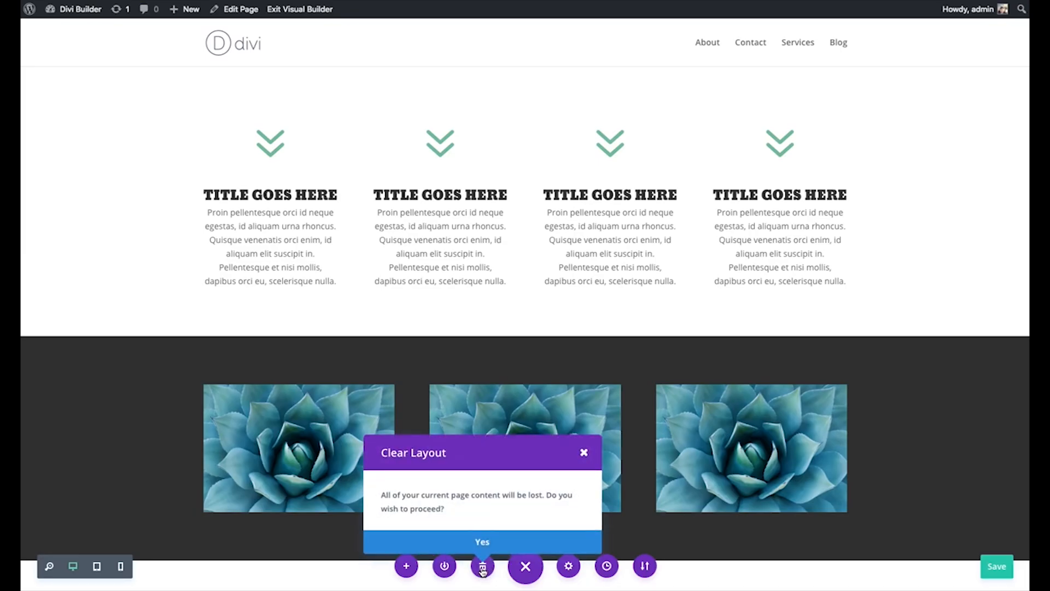
pyautogui.click(482, 543)
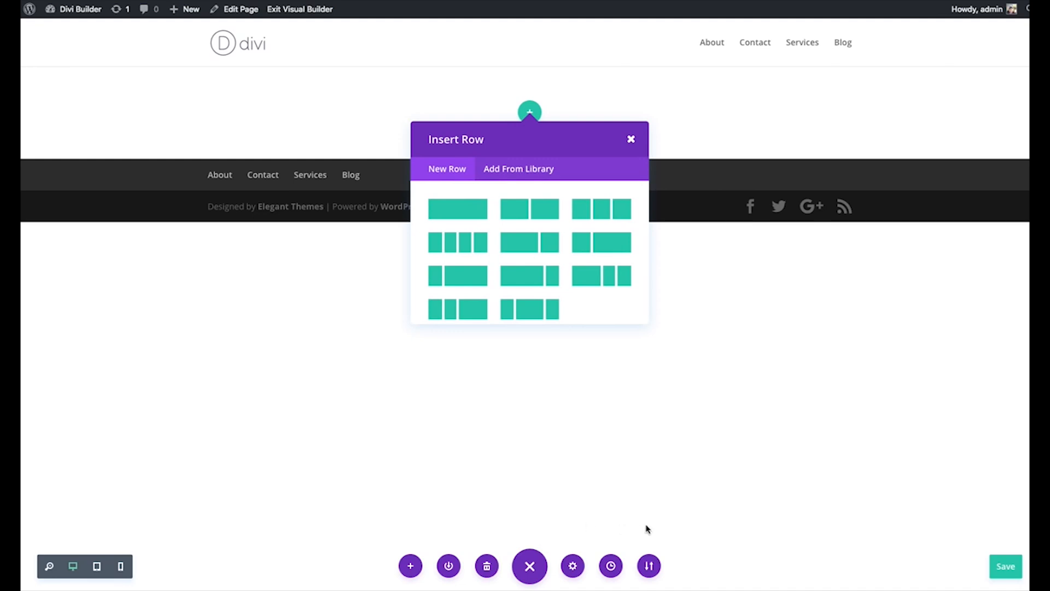
pyautogui.hotkey('ctrl', 'z')
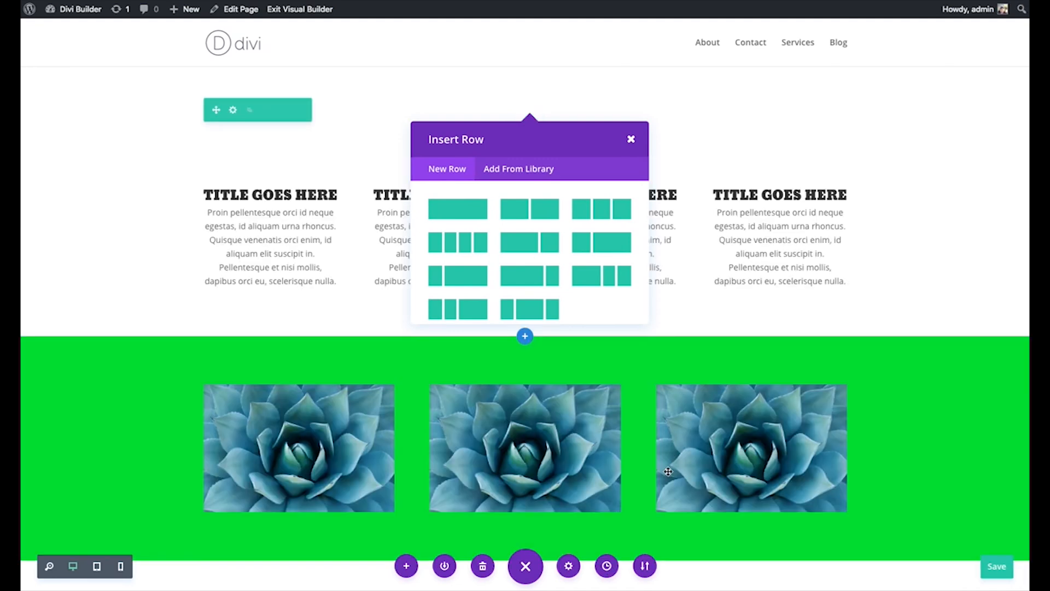
pyautogui.click(624, 133)
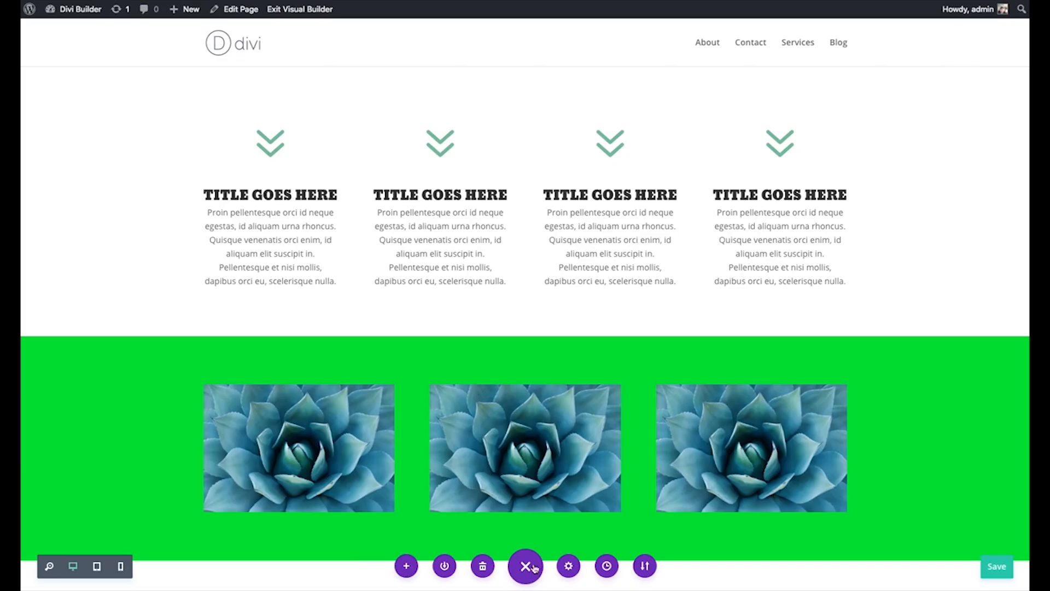
# Step: Check the Load From Library dialog, close it, and collapse and re-expand the page controls
pyautogui.click(406, 566)
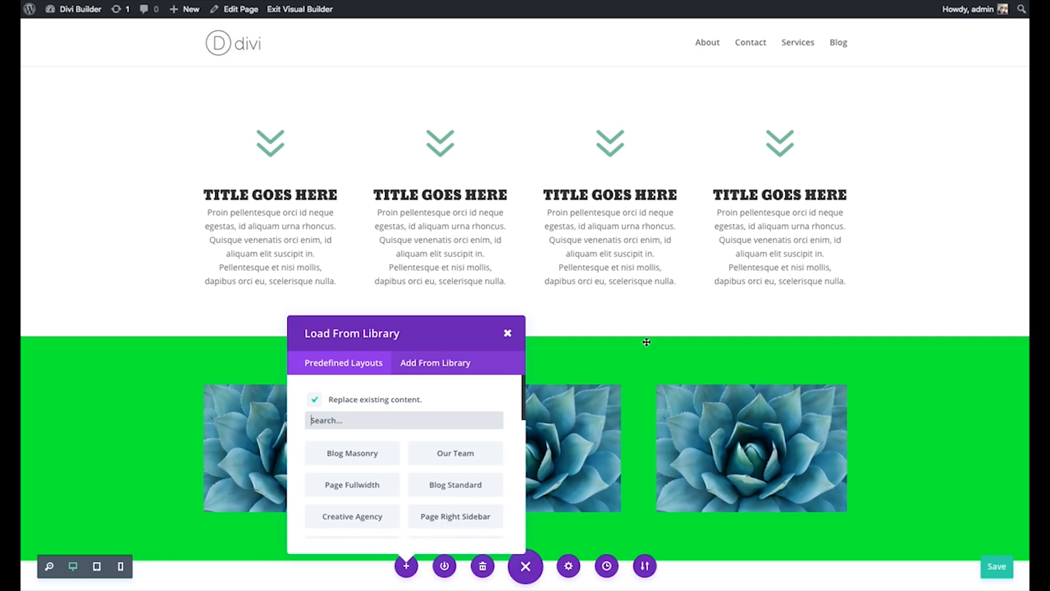
pyautogui.click(507, 334)
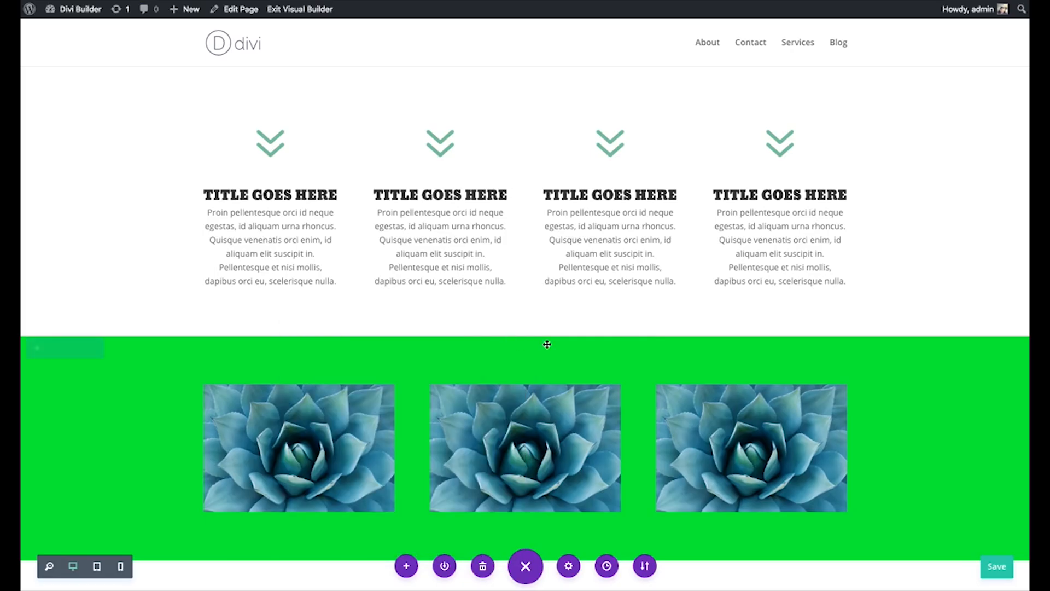
pyautogui.click(525, 566)
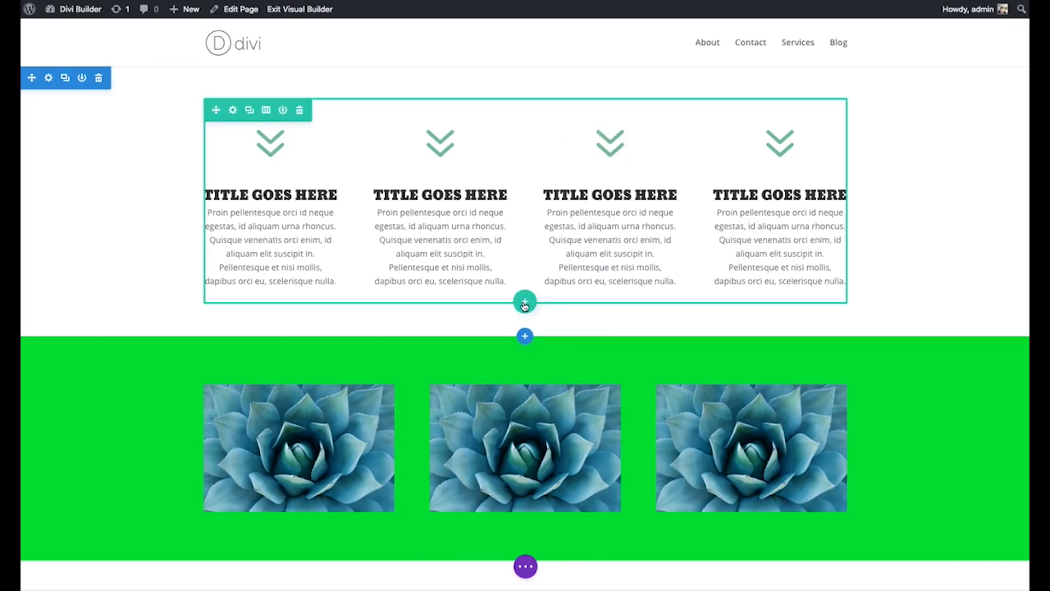
pyautogui.click(525, 566)
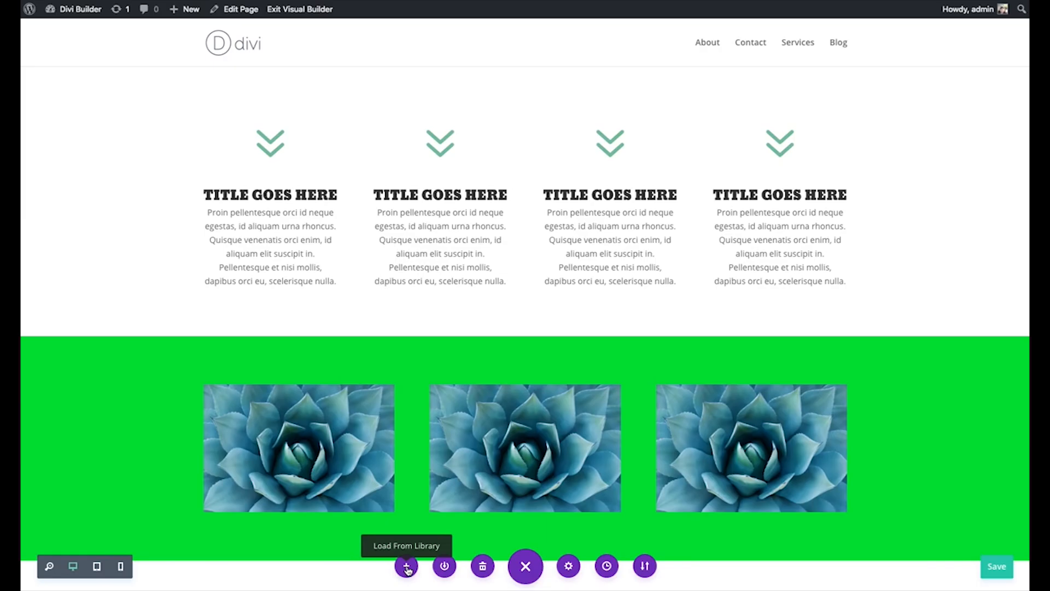
# Step: Search the predefined layouts for Homepage and load Homepage Extended, replacing the existing content
pyautogui.click(407, 567)
pyautogui.moveTo(523, 392); pyautogui.dragTo(506, 499)
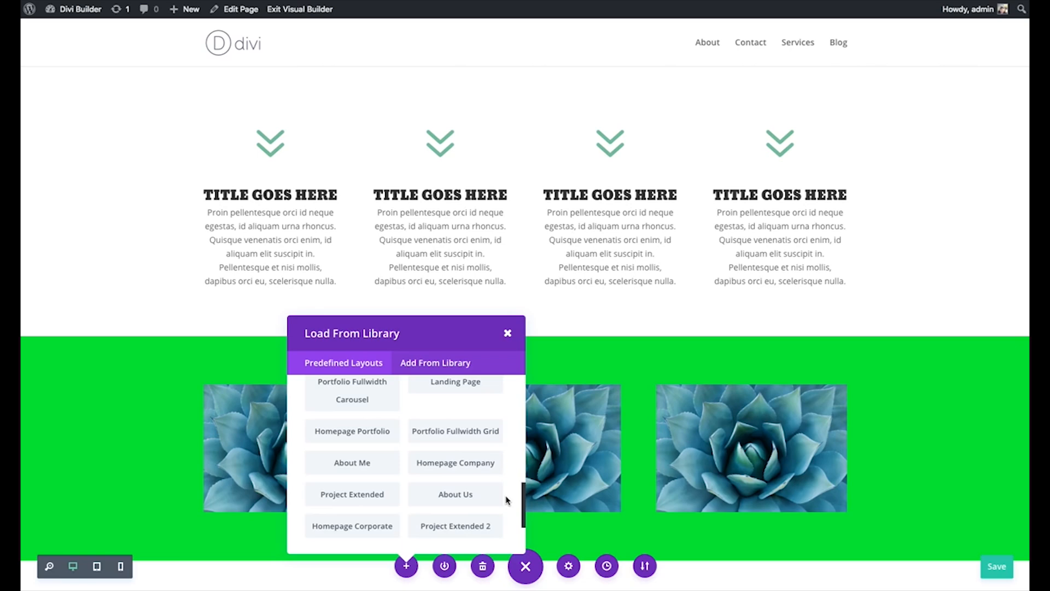
pyautogui.moveTo(506, 500); pyautogui.dragTo(518, 386)
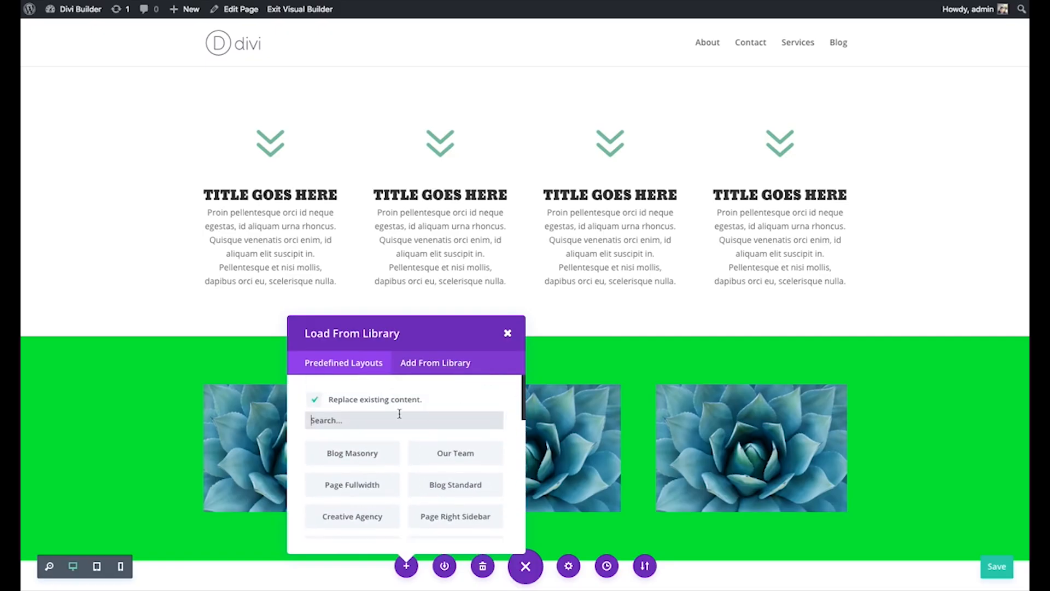
pyautogui.click(358, 420)
pyautogui.write('Homepage')
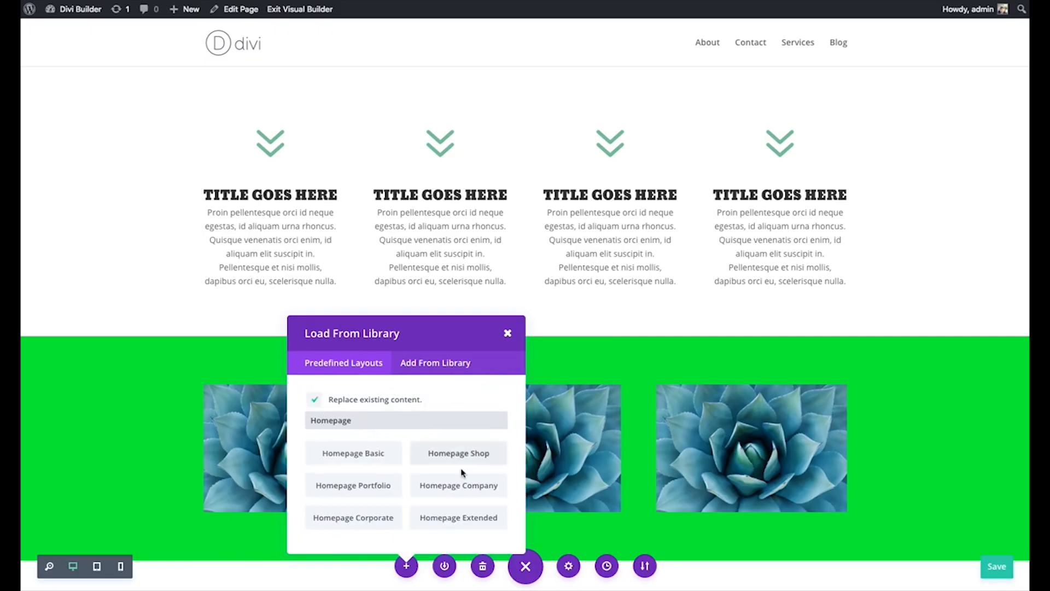
pyautogui.click(458, 519)
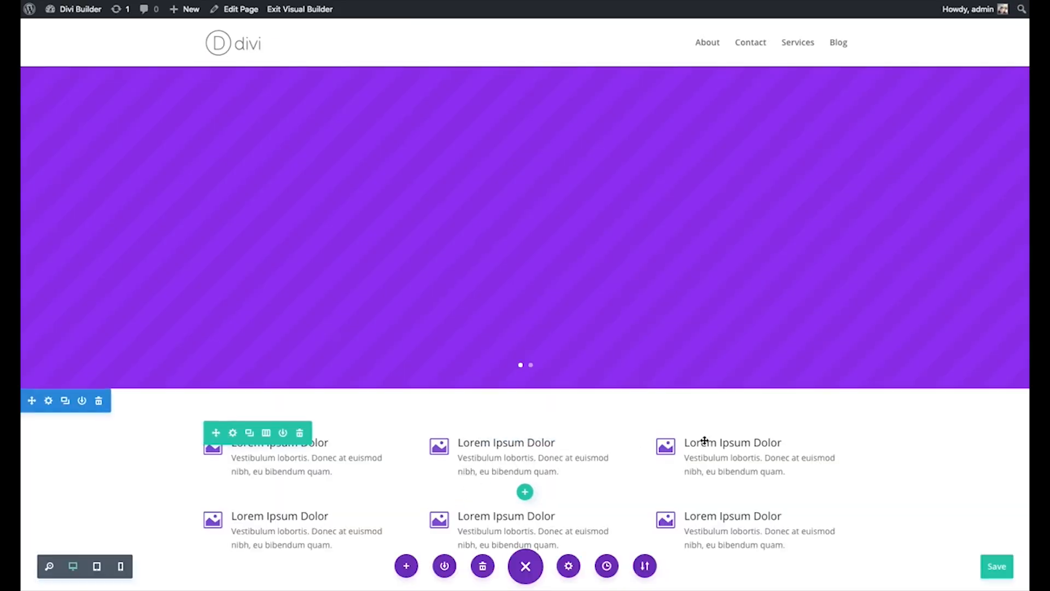
# Step: Look through the loaded layout and replace the middle blurb's text in the second blurb row with "asdfadsfasdfadsf"
pyautogui.scroll(-3, 752, 280)
pyautogui.scroll(-18, 750, 282)
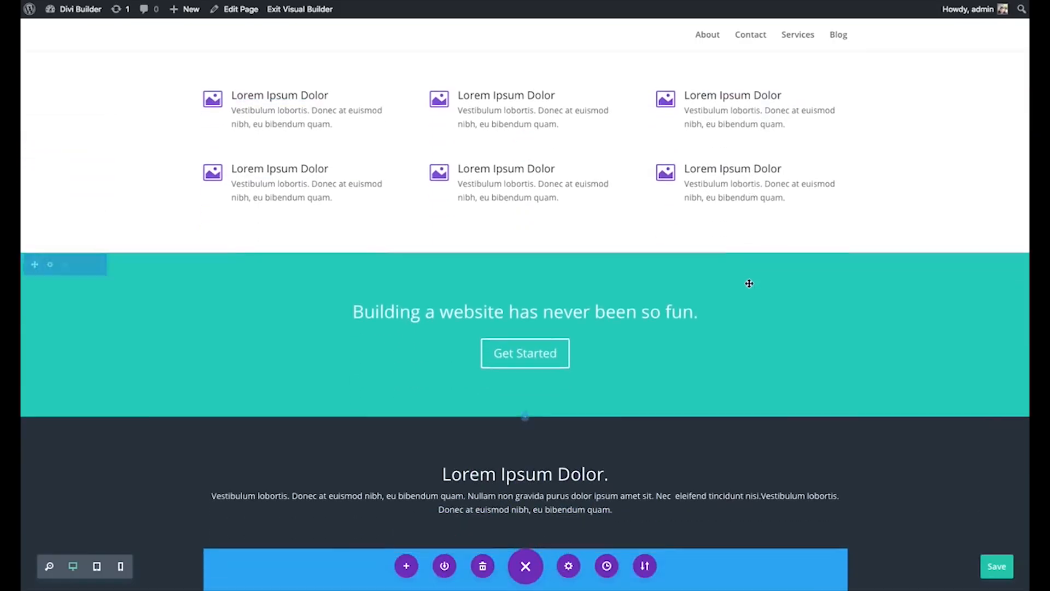
pyautogui.scroll(-2, 755, 317)
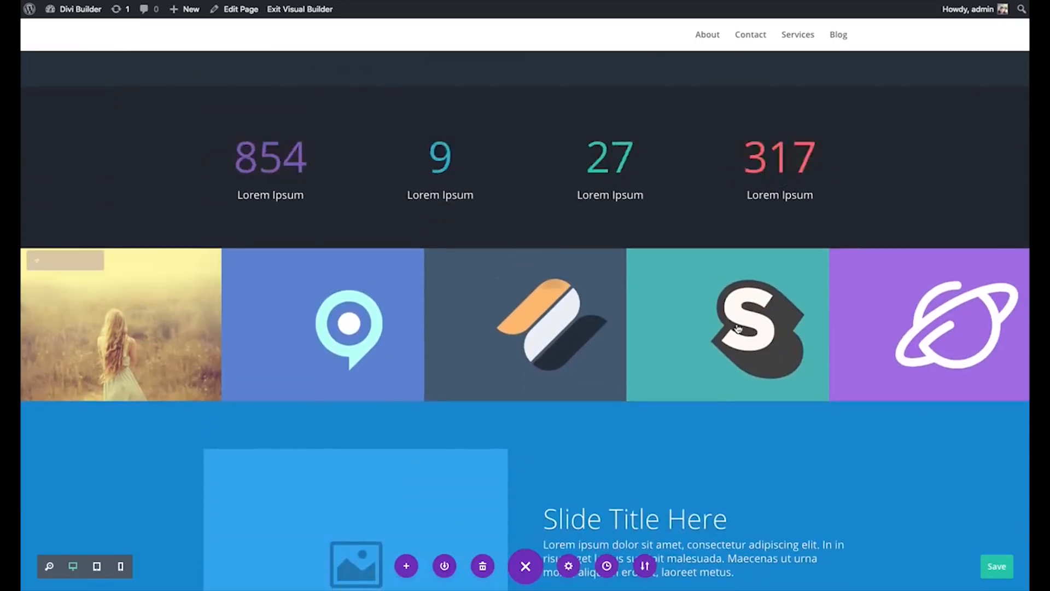
pyautogui.scroll(15, 578, 370)
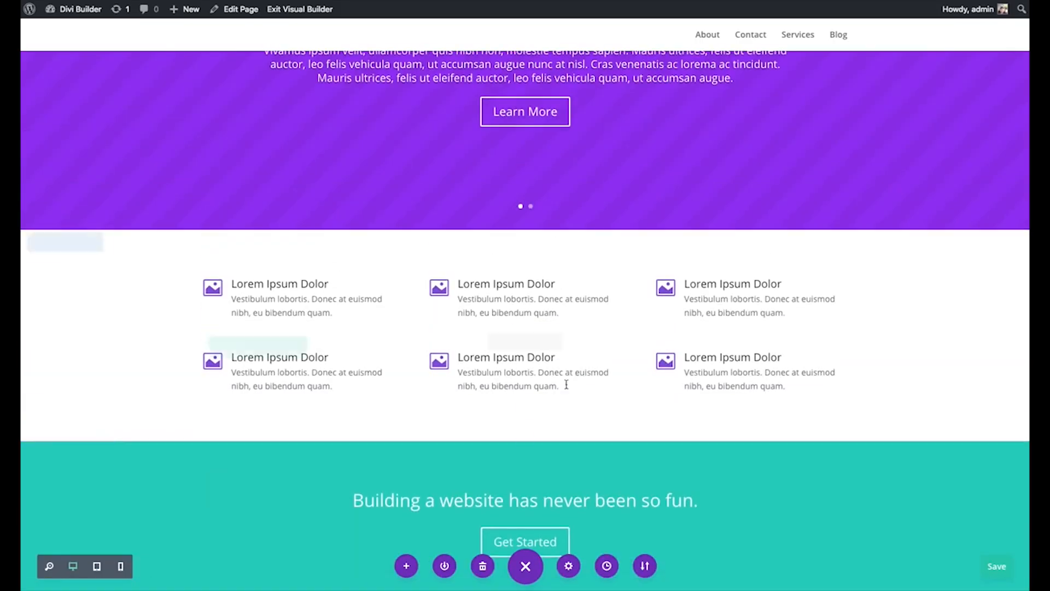
pyautogui.tripleClick(466, 379)
pyautogui.write('asdfadsfasdfadsf')
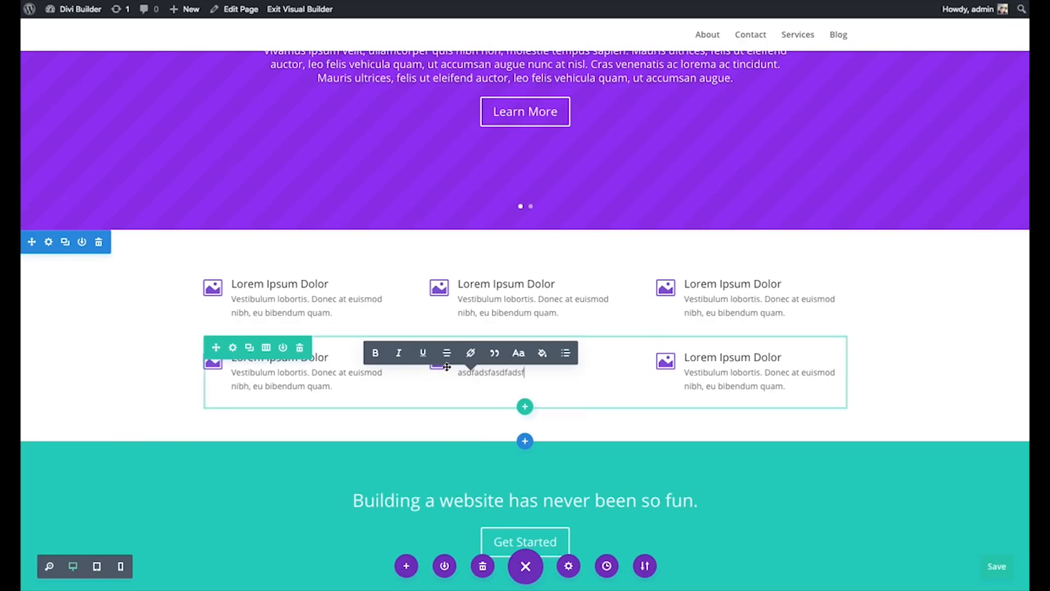
# Step: Open the settings of the purple slider section, reposition the settings window, and close it
pyautogui.scroll(5, 257, 274)
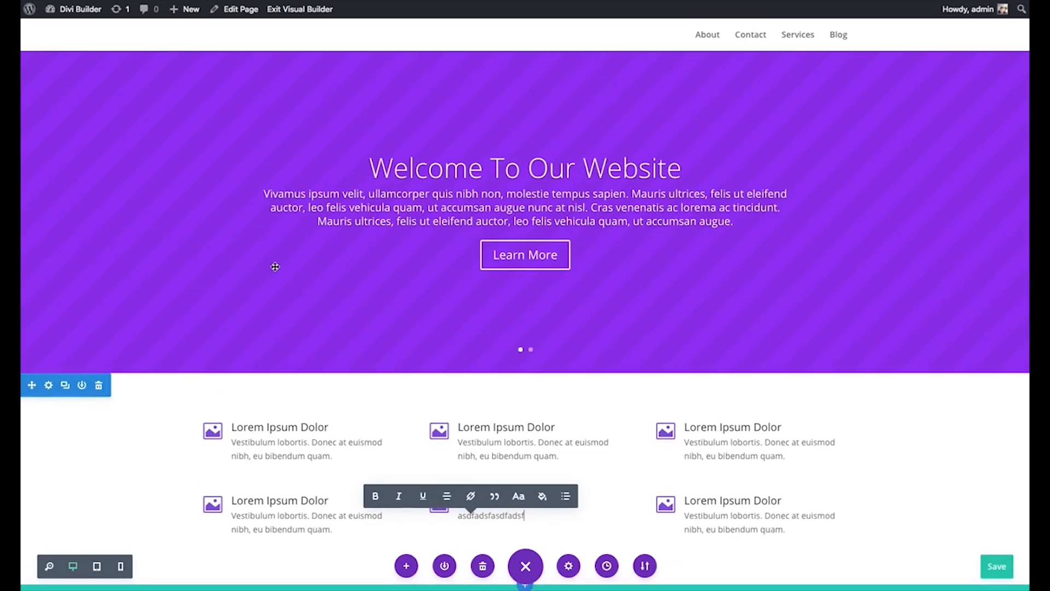
pyautogui.click(48, 82)
pyautogui.moveTo(637, 116); pyautogui.dragTo(432, 133)
pyautogui.click(525, 411)
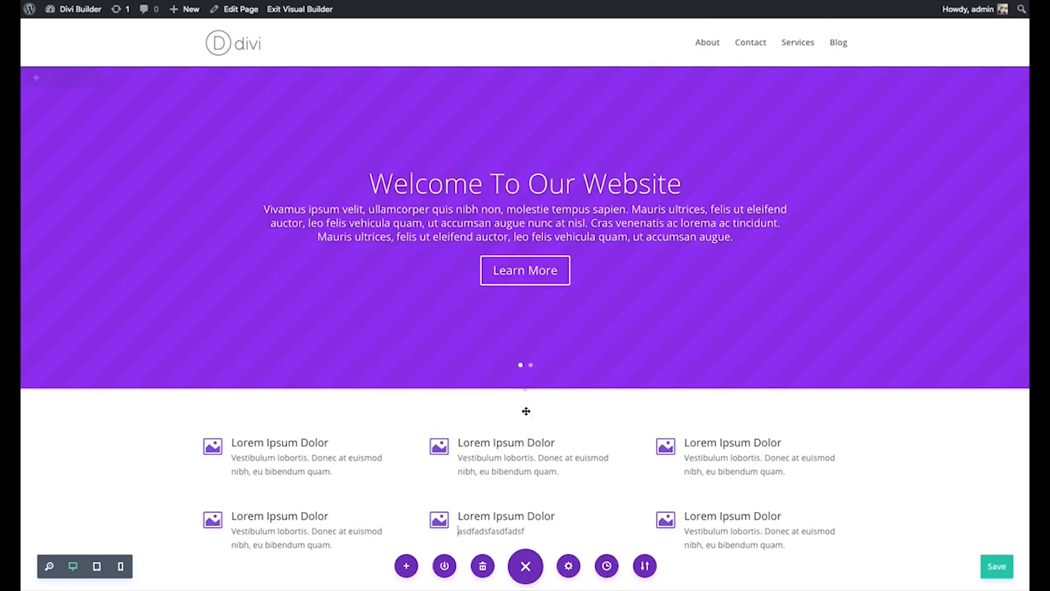
# Step: Undo the blurb text edit and the Homepage Extended layout through the Editing History, and review the restored page
pyautogui.click(607, 565)
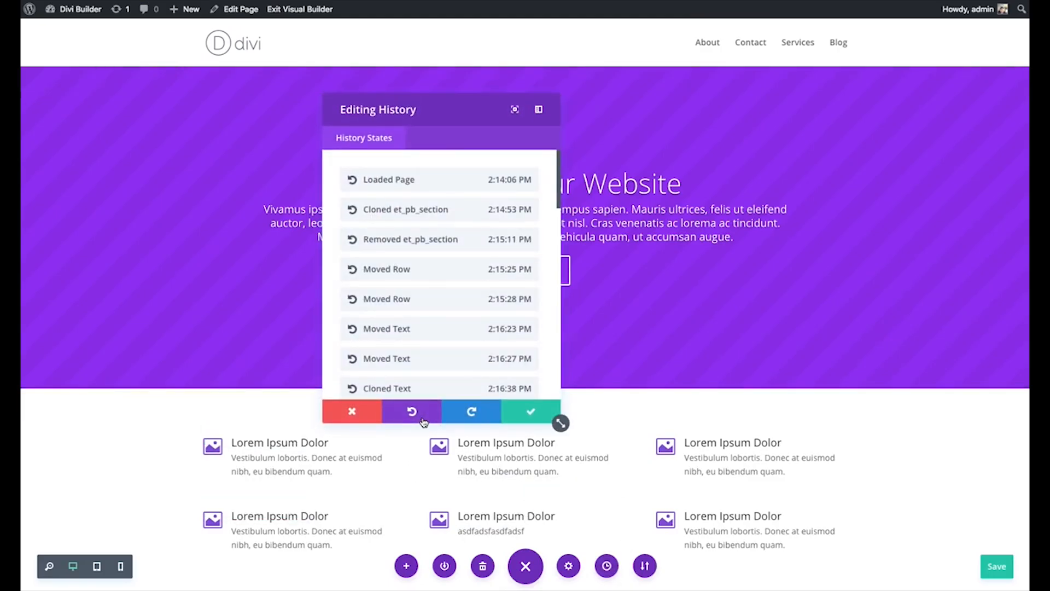
pyautogui.click(424, 420)
pyautogui.click(407, 413)
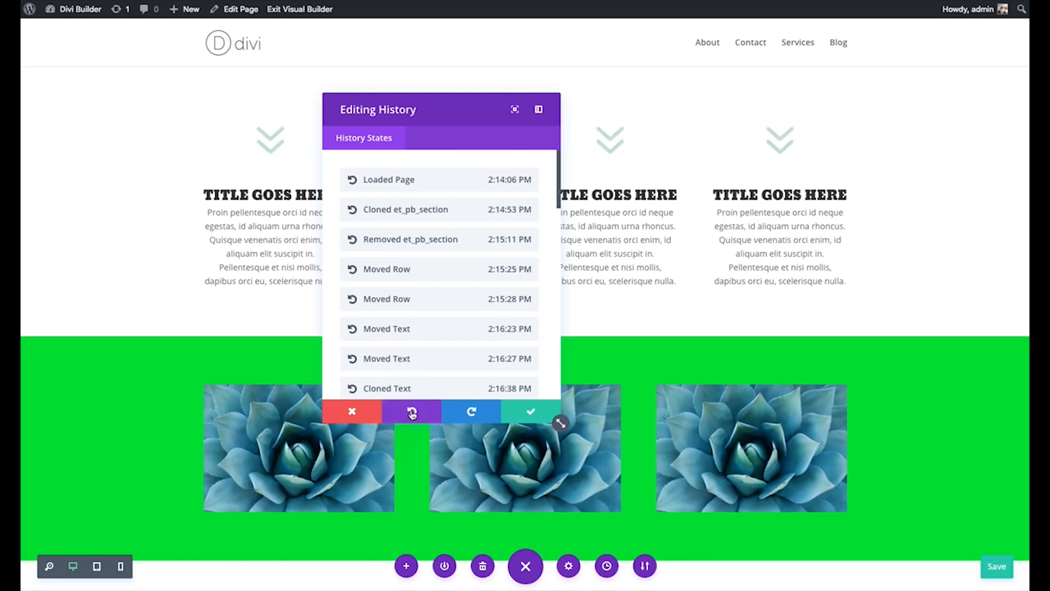
pyautogui.click(530, 412)
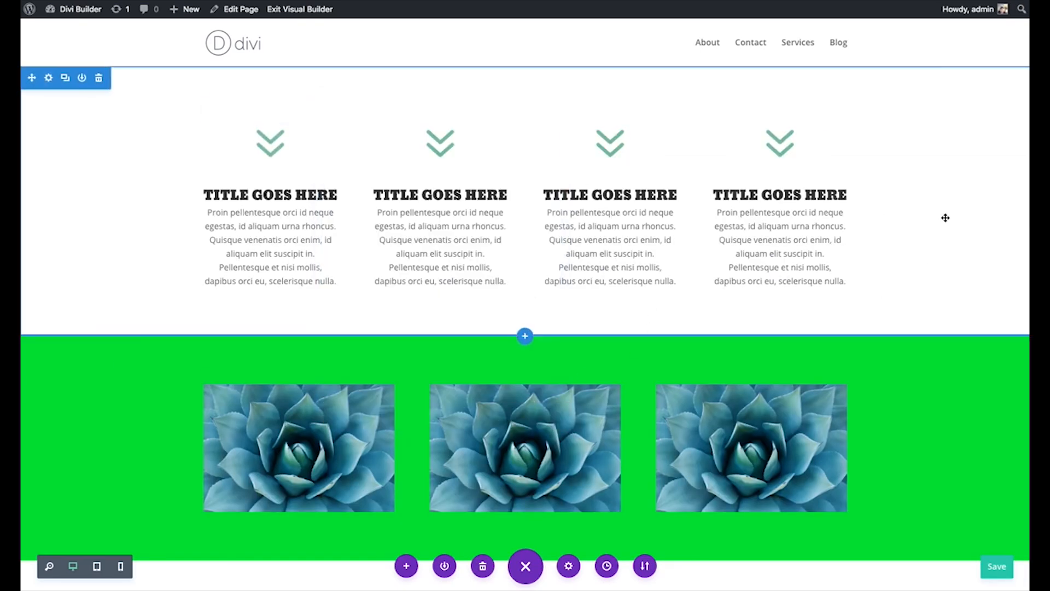
pyautogui.scroll(-10, 945, 217)
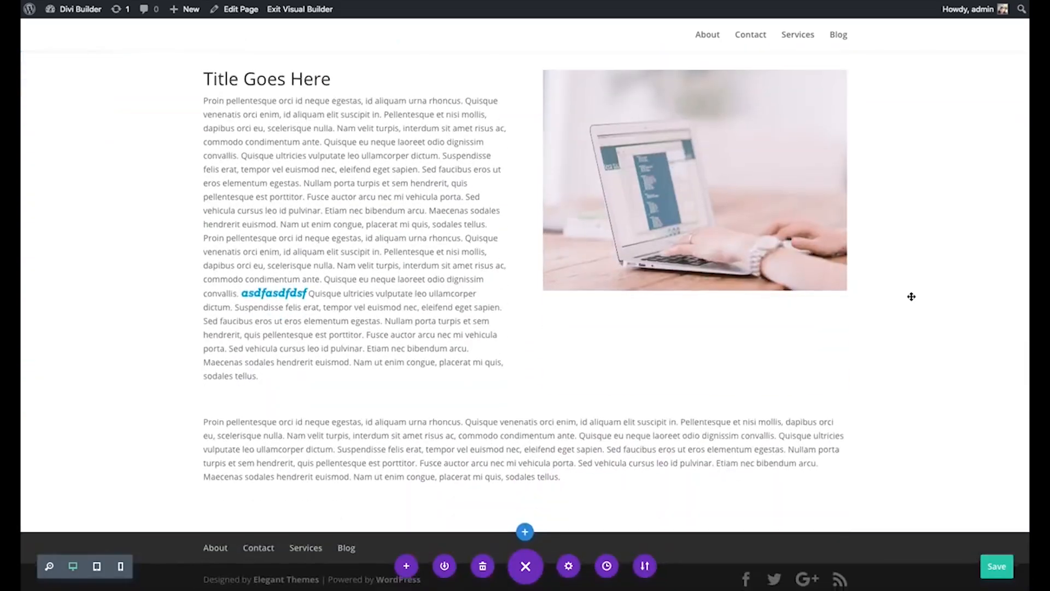
pyautogui.scroll(10, 914, 296)
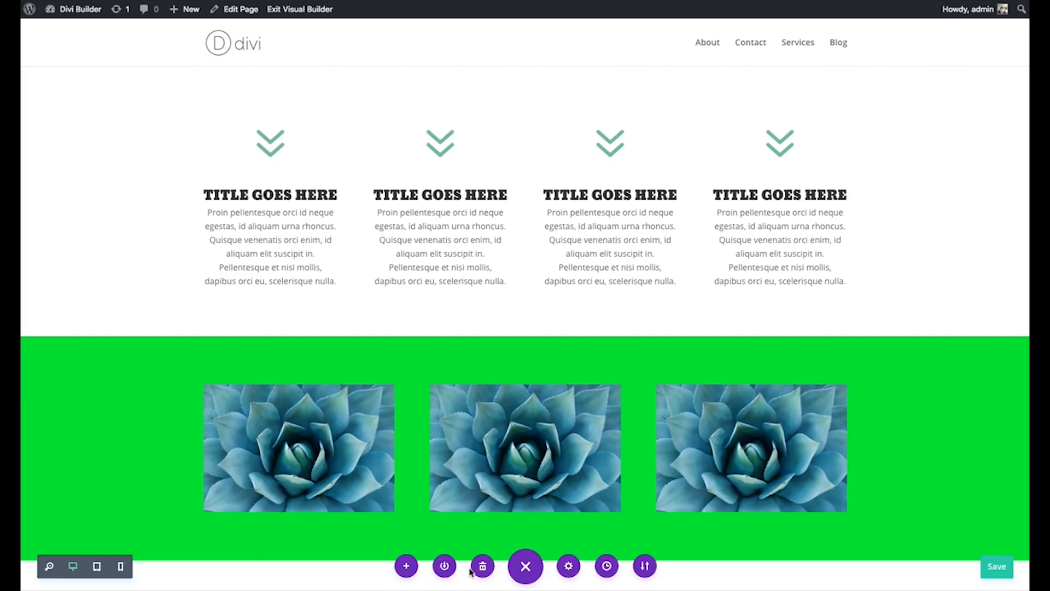
# Step: Check the saved layouts available from the library, and save the current page to the library as Demo Layout Example
pyautogui.click(406, 566)
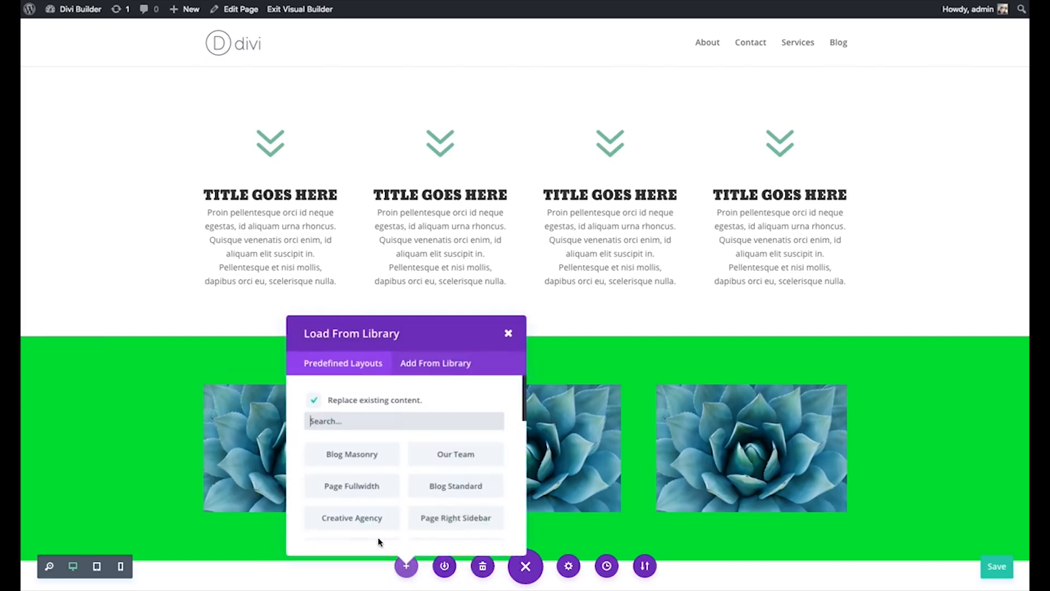
pyautogui.click(431, 364)
pyautogui.click(512, 332)
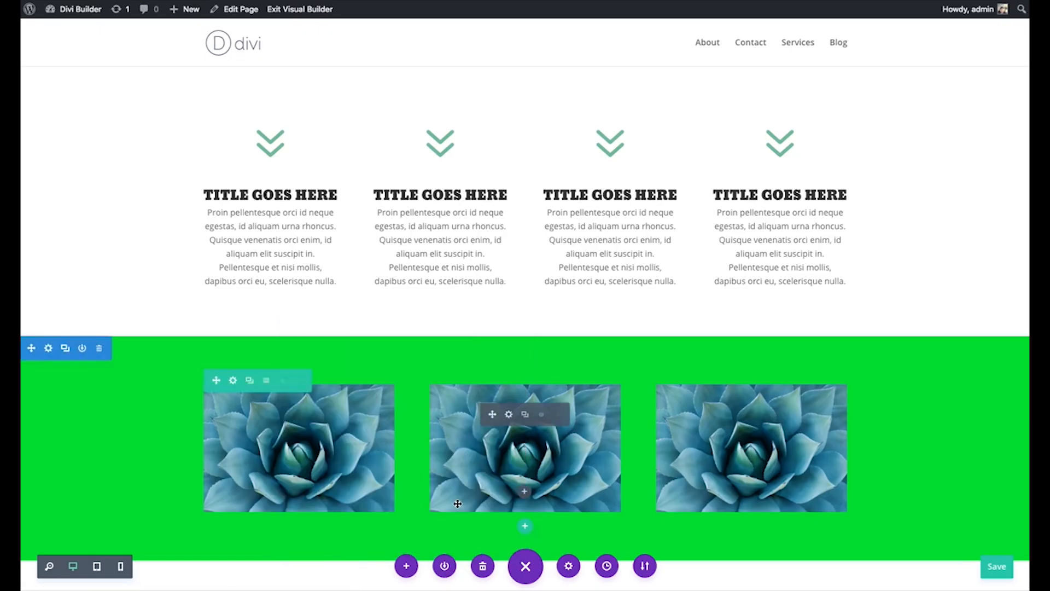
pyautogui.click(445, 566)
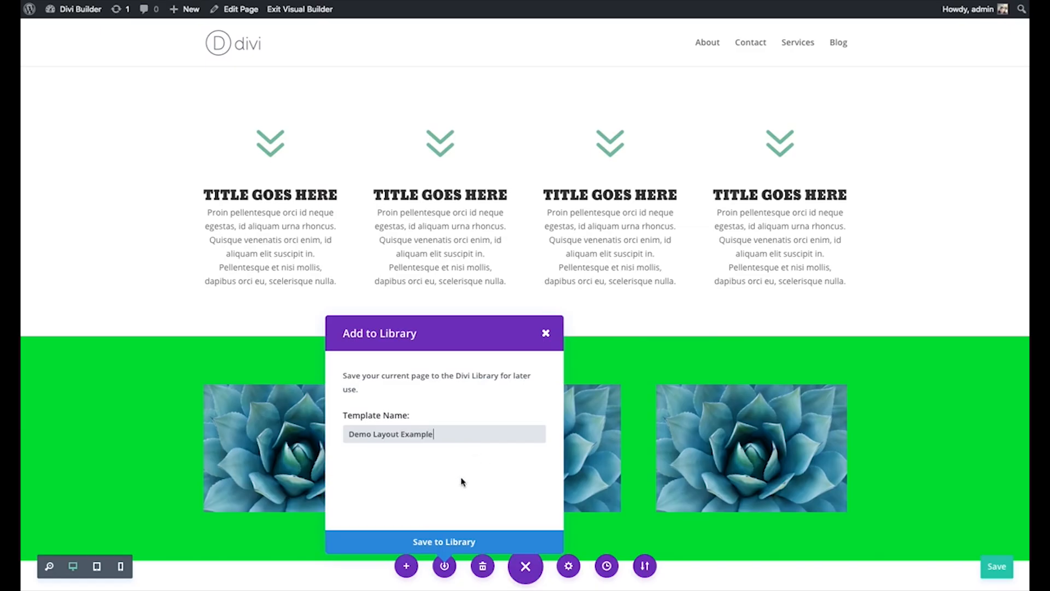
pyautogui.click(455, 541)
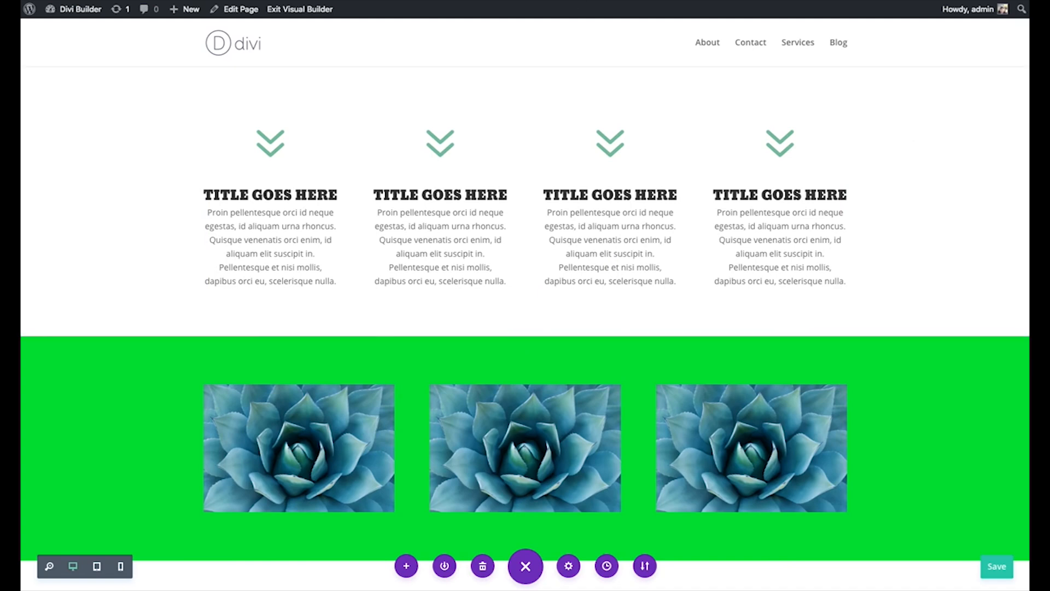
# Step: Go to the WordPress dashboard and create a new page titled Testing
pyautogui.moveTo(71, 15)
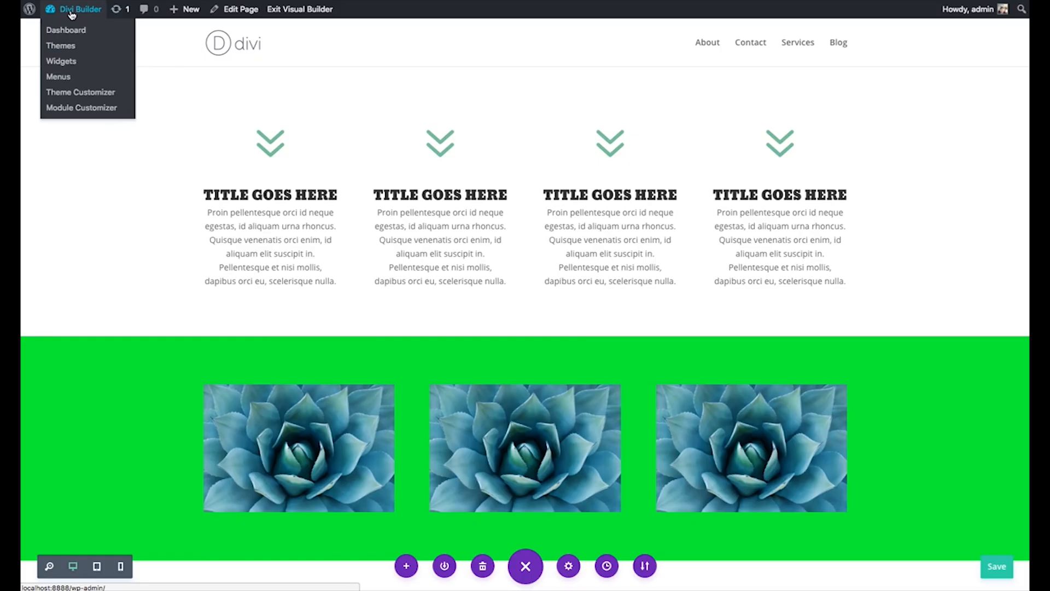
pyautogui.click(71, 14)
pyautogui.click(832, 176)
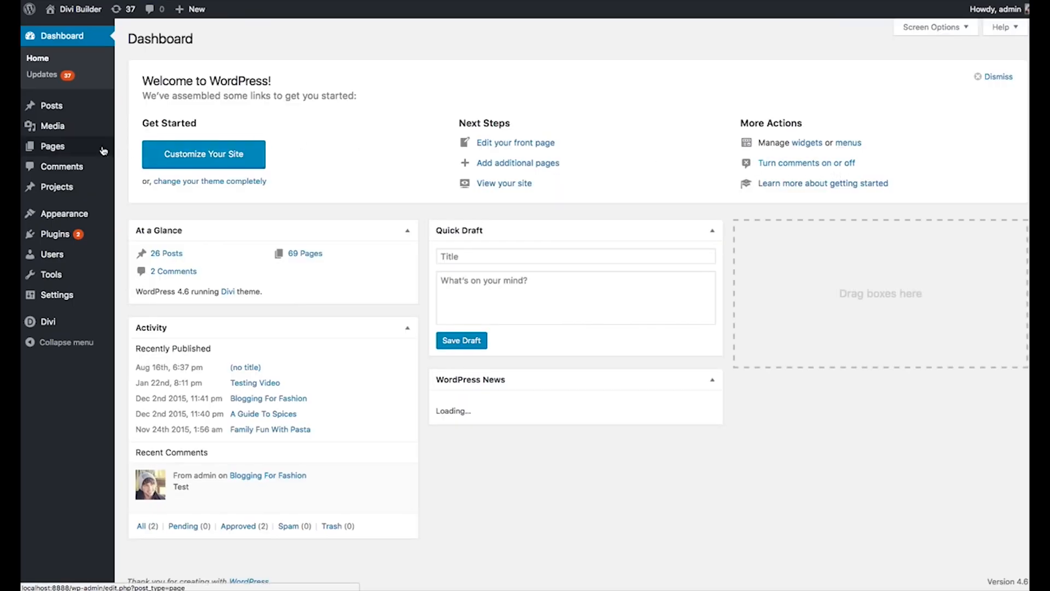
pyautogui.click(103, 151)
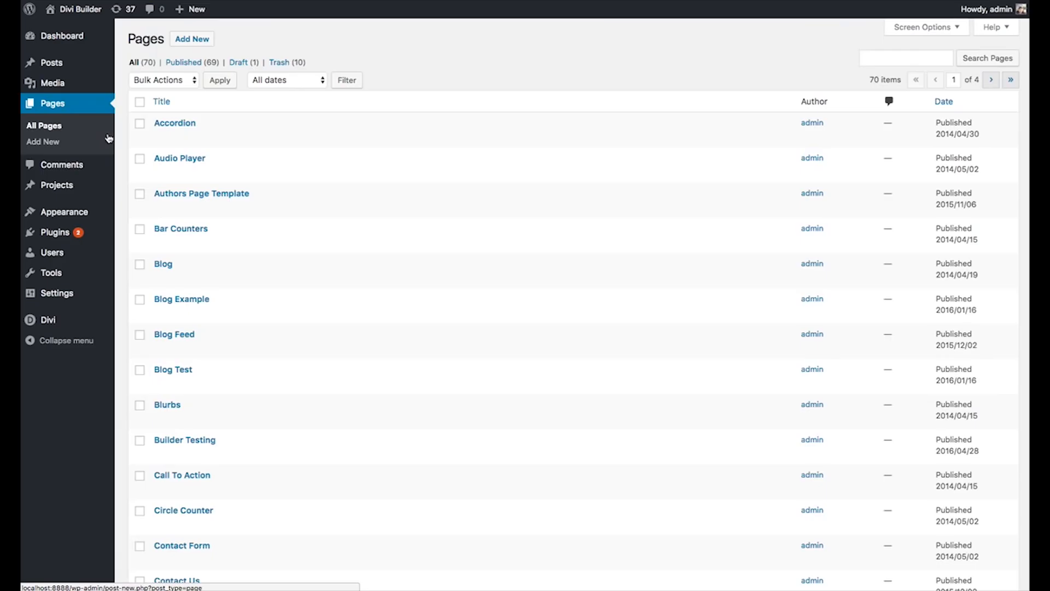
pyautogui.click(201, 40)
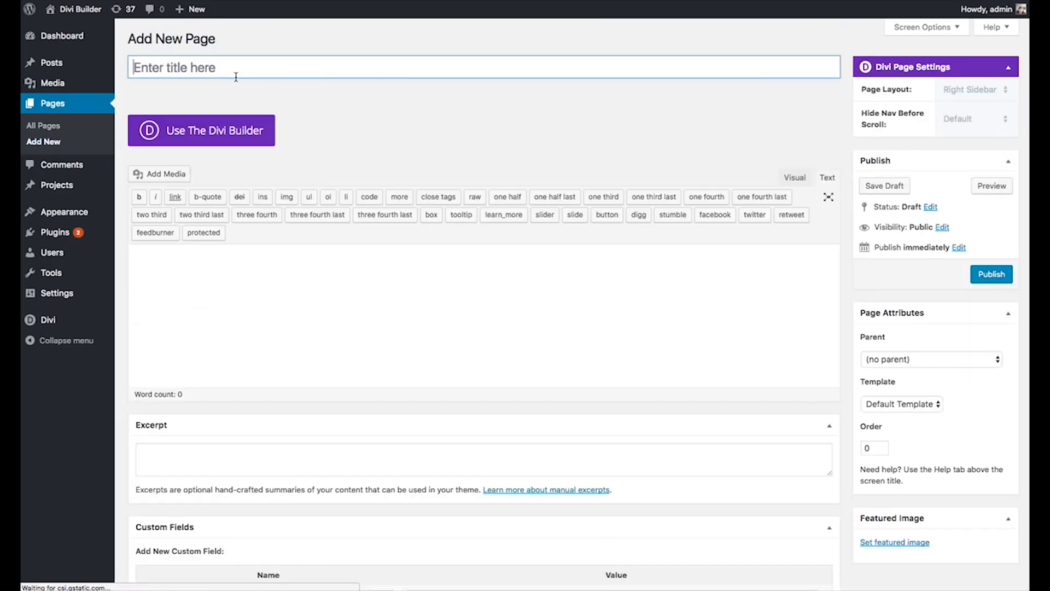
pyautogui.write('Te')
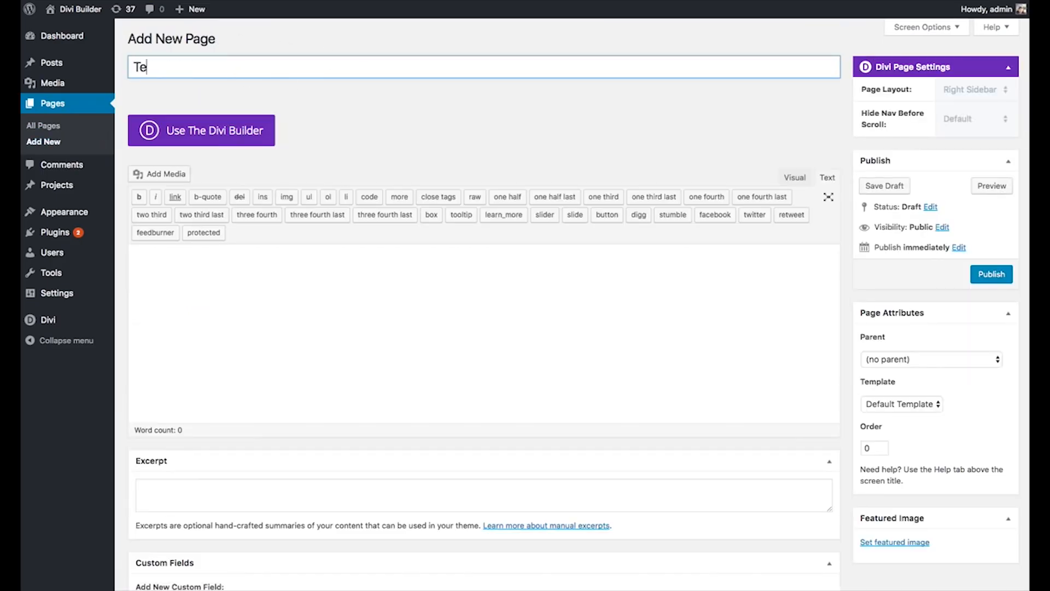
pyautogui.write('sting')
pyautogui.click(452, 122)
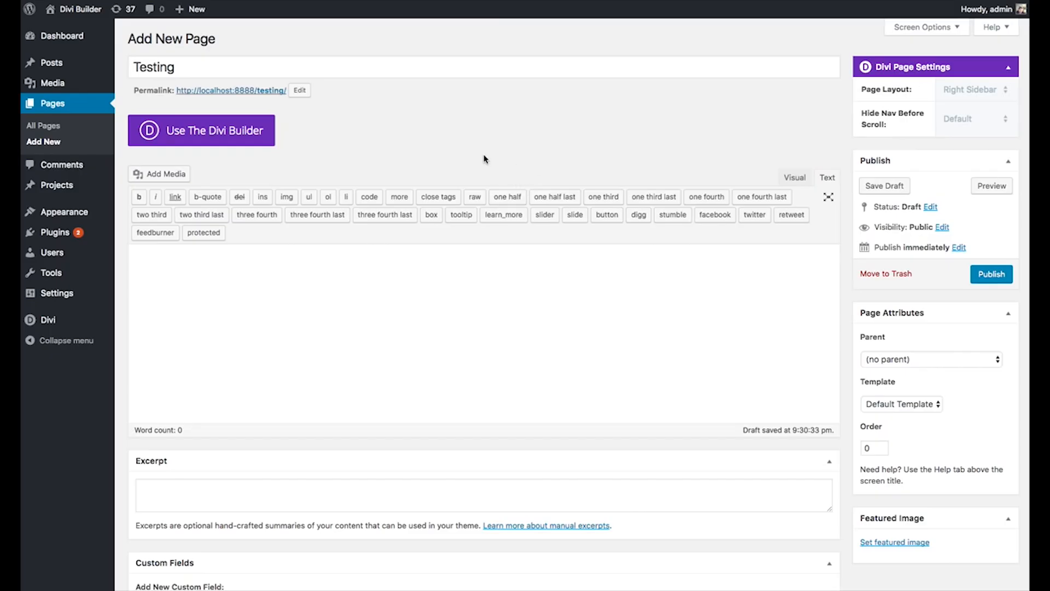
# Step: Enable the Divi Builder on the Testing page and insert a 1/2 + 1/2 column structure in its row
pyautogui.click(217, 131)
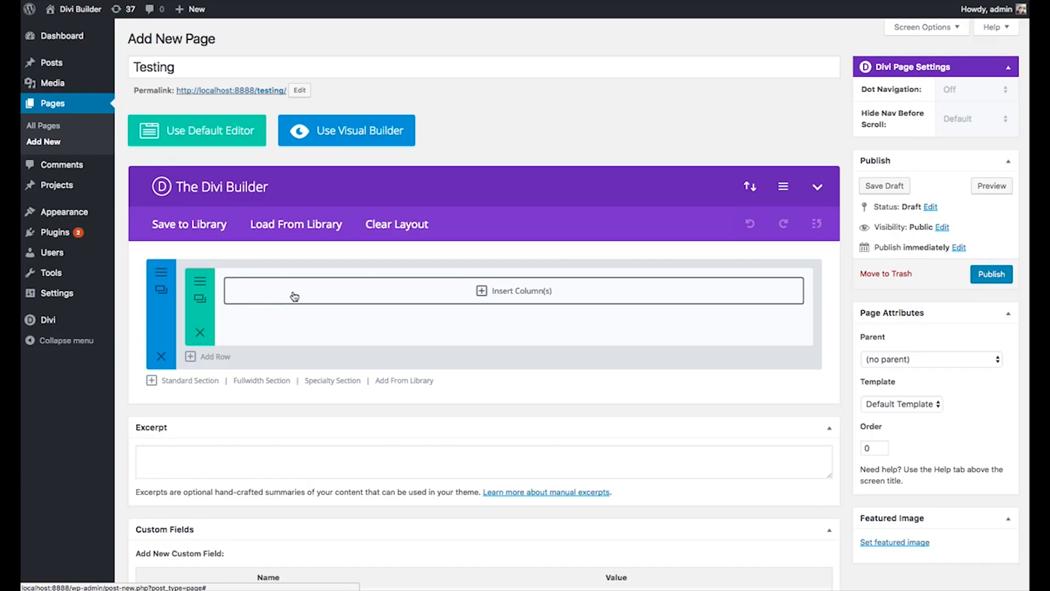
pyautogui.click(309, 298)
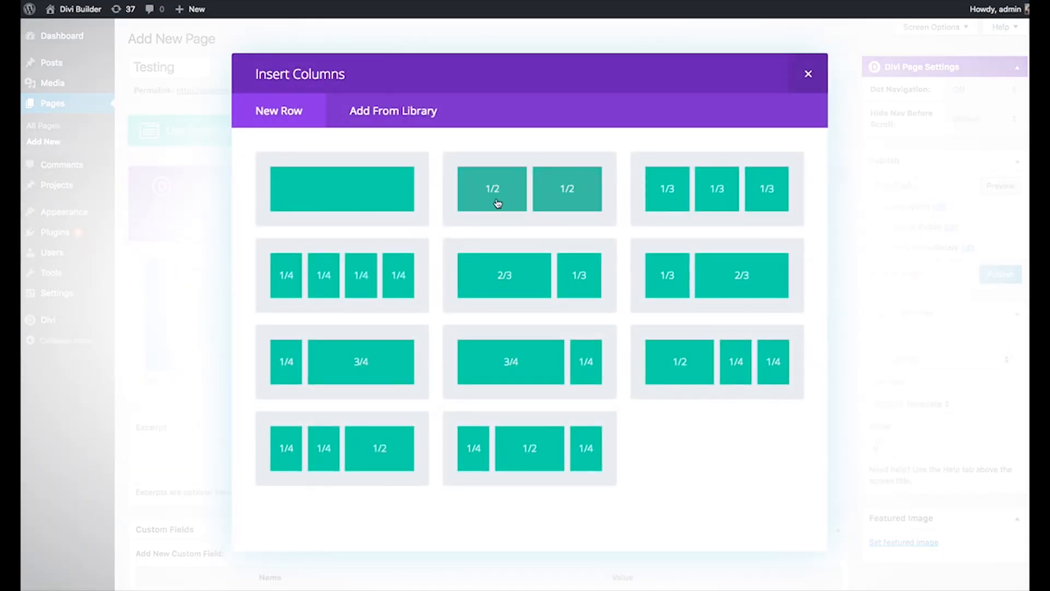
pyautogui.click(495, 204)
# Step: Insert a Text module in the row's first column, paste the placeholder paragraph as its content, and save it
pyautogui.click(459, 296)
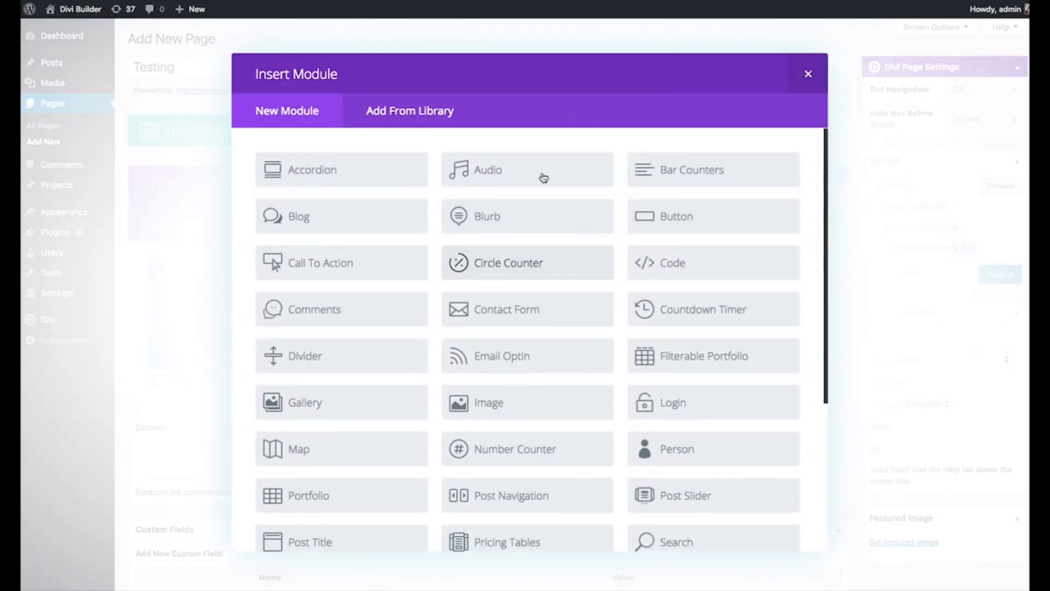
pyautogui.scroll(-5, 562, 214)
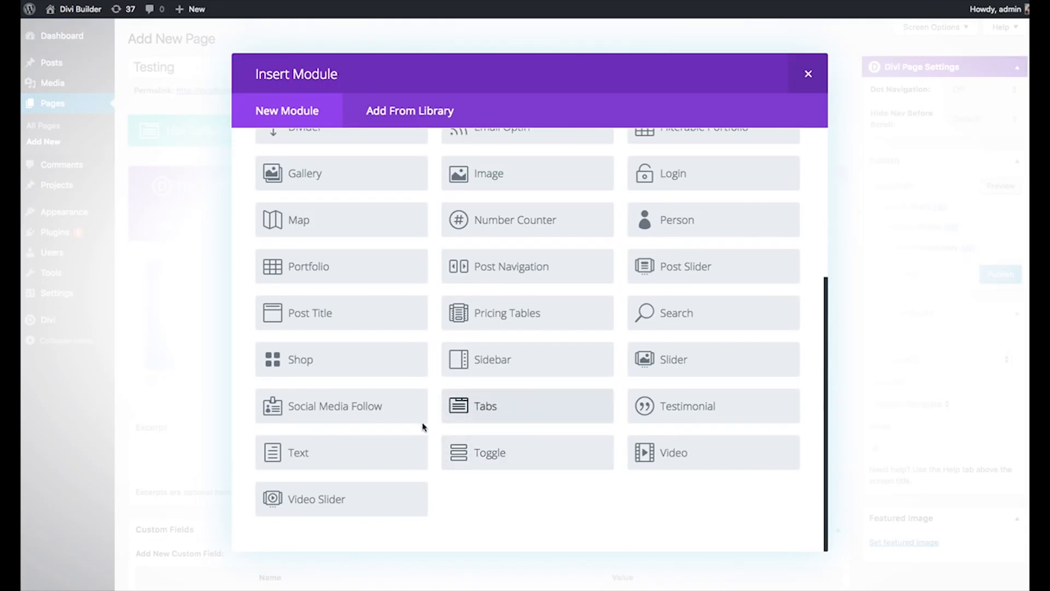
pyautogui.click(389, 444)
pyautogui.scroll(-1, 443, 429)
pyautogui.click(443, 430)
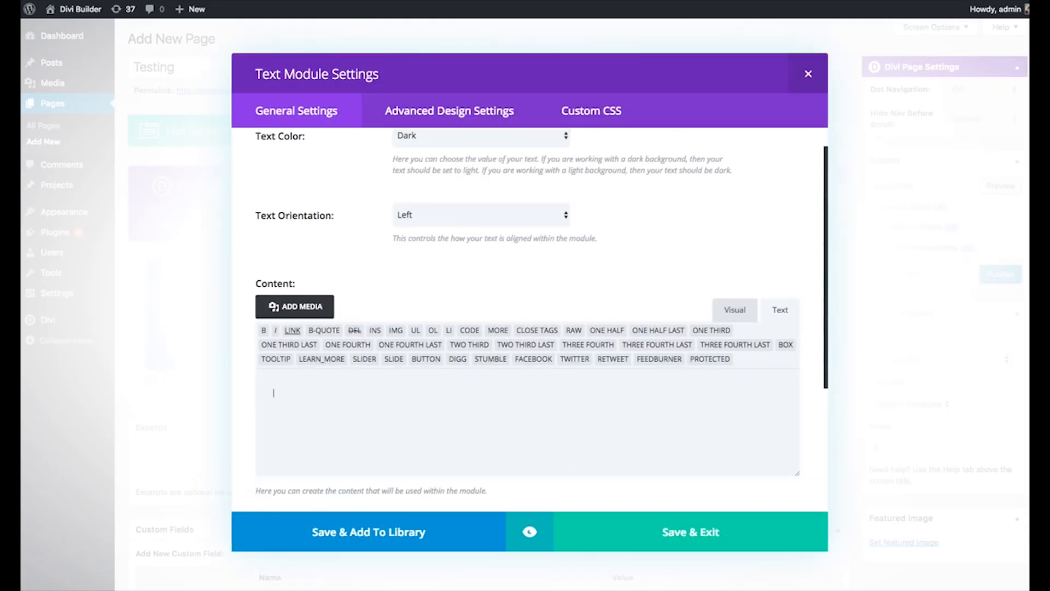
pyautogui.hotkey('ctrl', 'v')
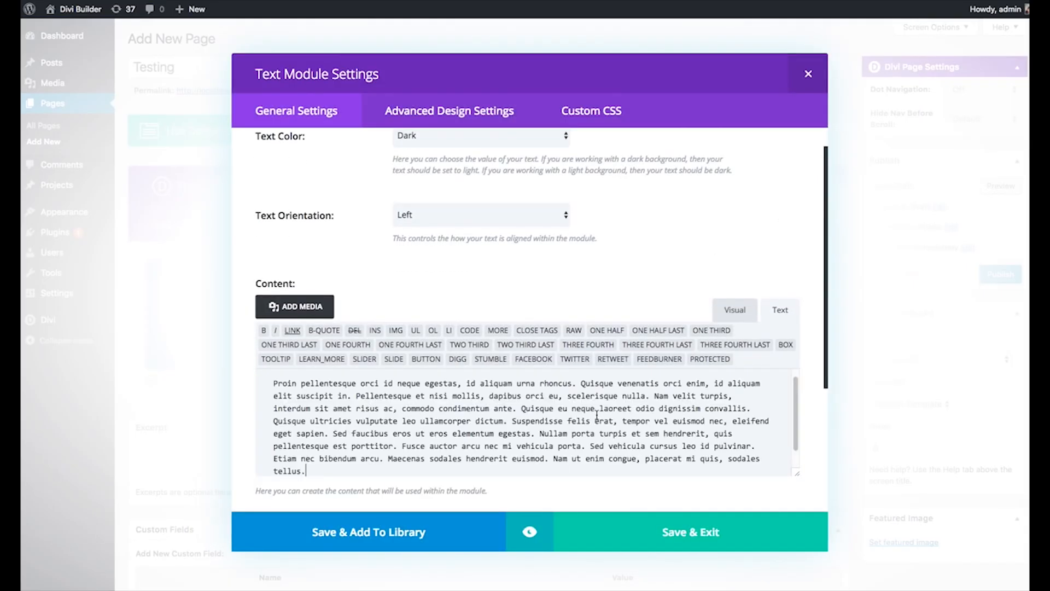
pyautogui.click(673, 532)
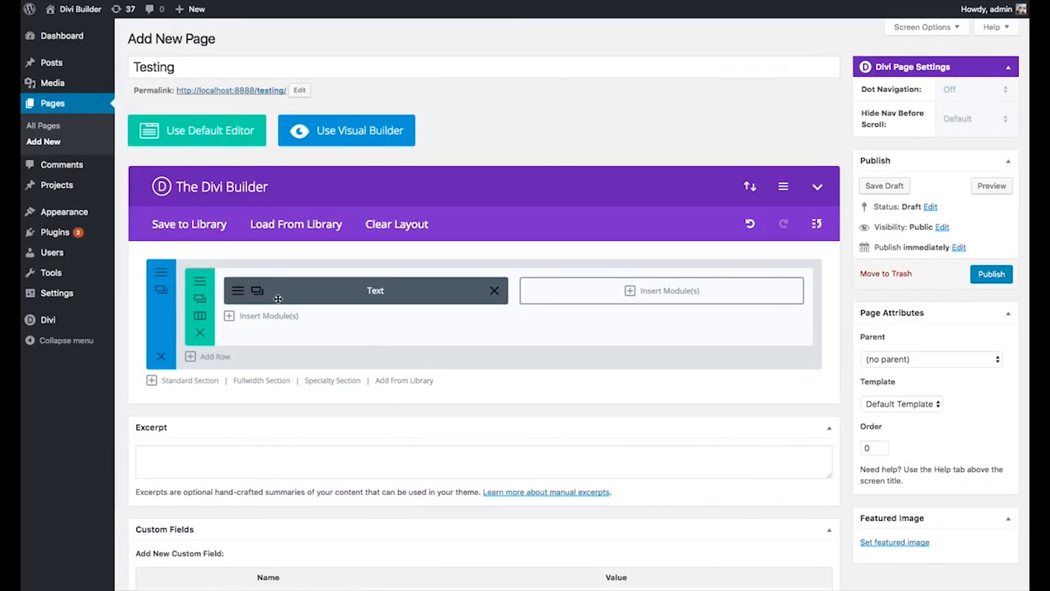
# Step: Duplicate the Text module into the second column and delete the whole row
pyautogui.click(257, 290)
pyautogui.moveTo(317, 320); pyautogui.dragTo(646, 288)
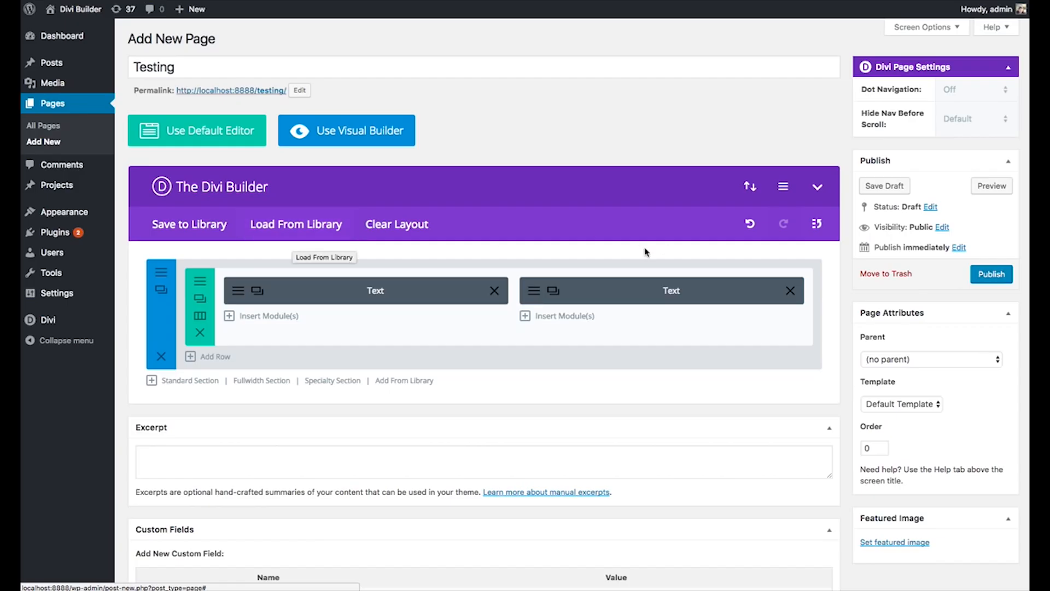
pyautogui.click(198, 335)
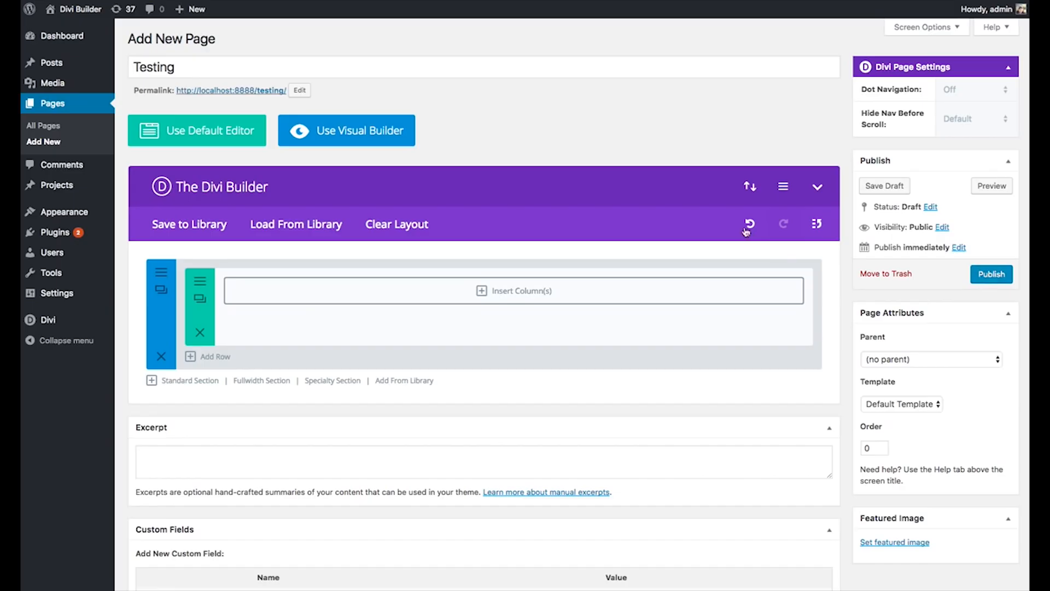
# Step: Switch the Testing page to the Visual Builder and insert a row with two equal columns
pyautogui.click(367, 136)
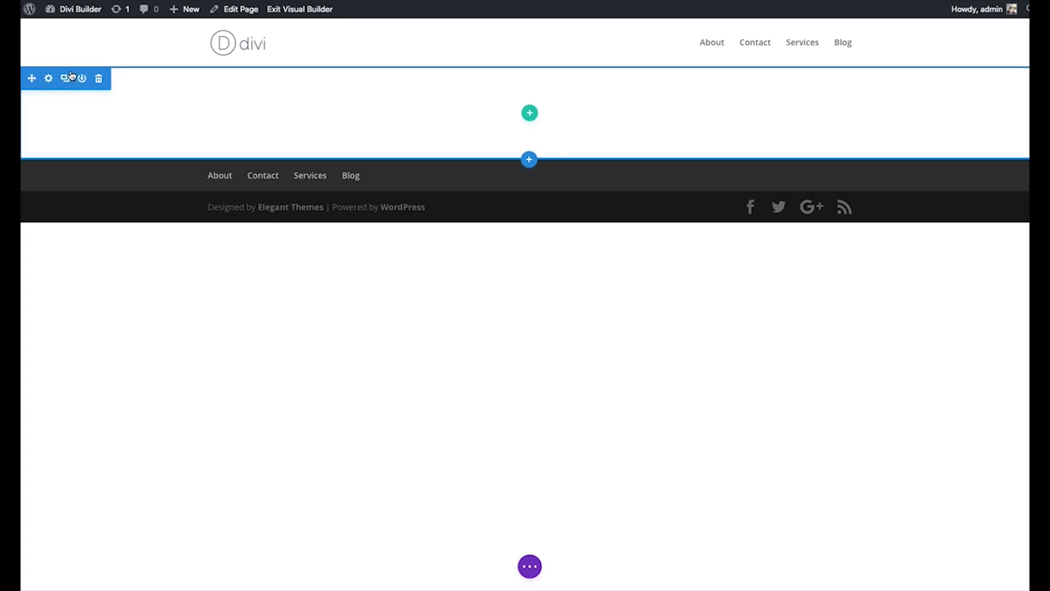
pyautogui.click(530, 114)
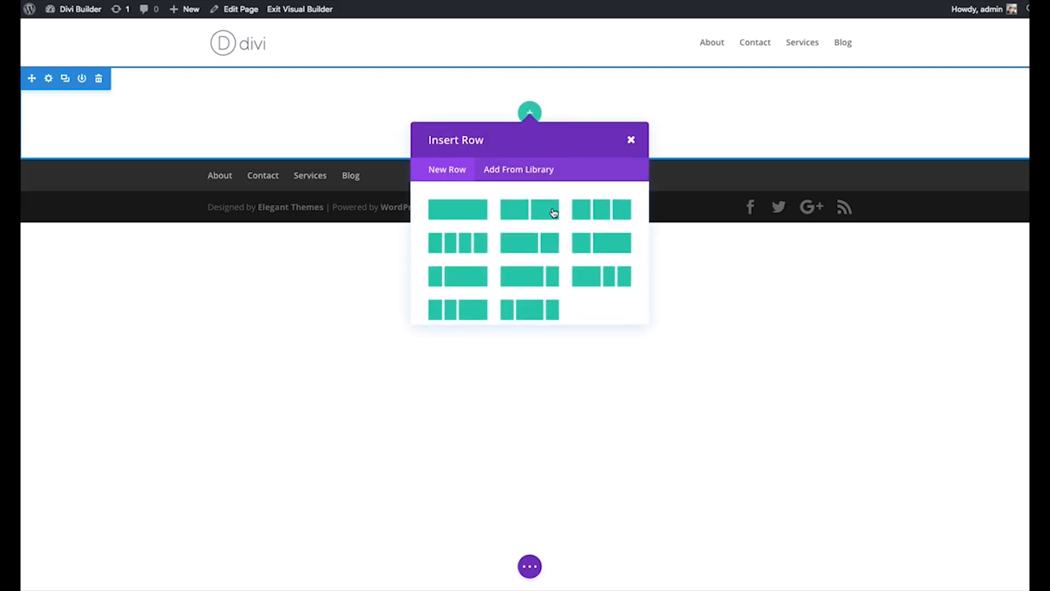
pyautogui.click(553, 213)
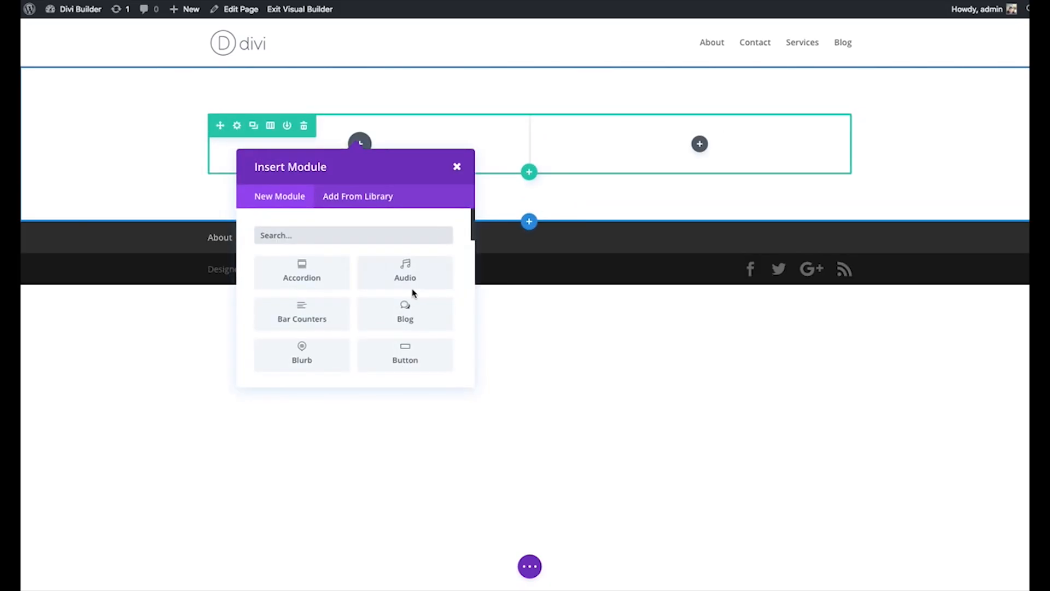
# Step: Add a Text module with the pasted placeholder paragraph to the first column and place a duplicate in the second column
pyautogui.scroll(-5, 428, 277)
pyautogui.scroll(-10, 428, 250)
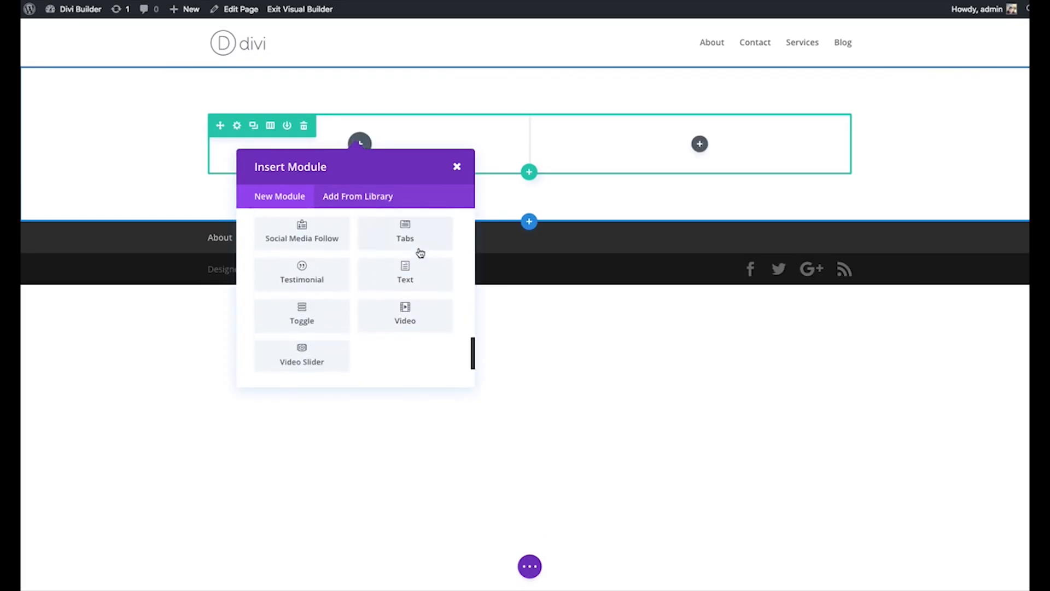
pyautogui.click(405, 257)
pyautogui.click(195, 274)
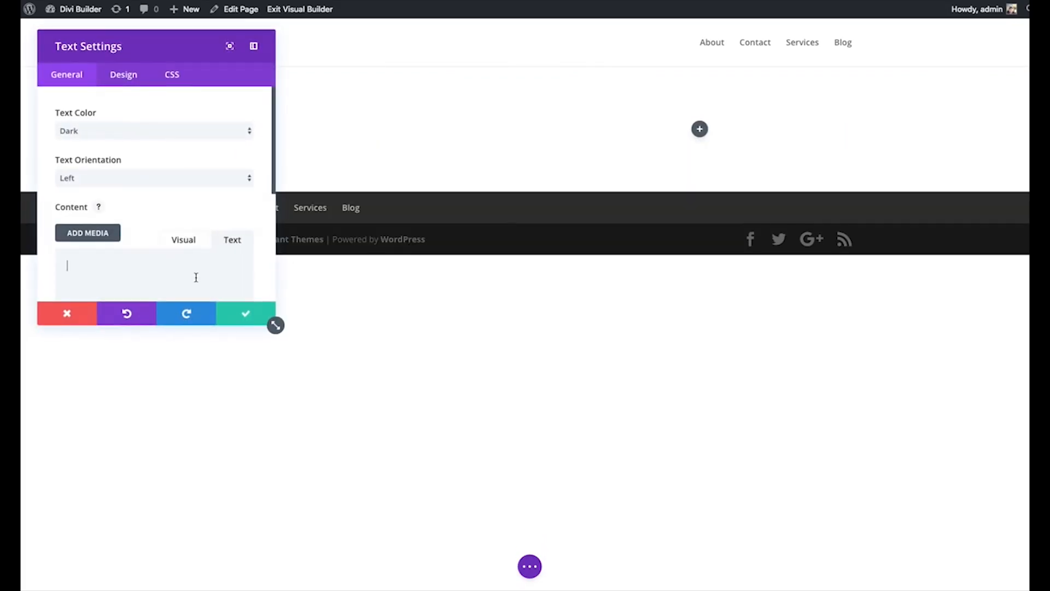
pyautogui.hotkey('ctrl', 'v')
pyautogui.click(247, 314)
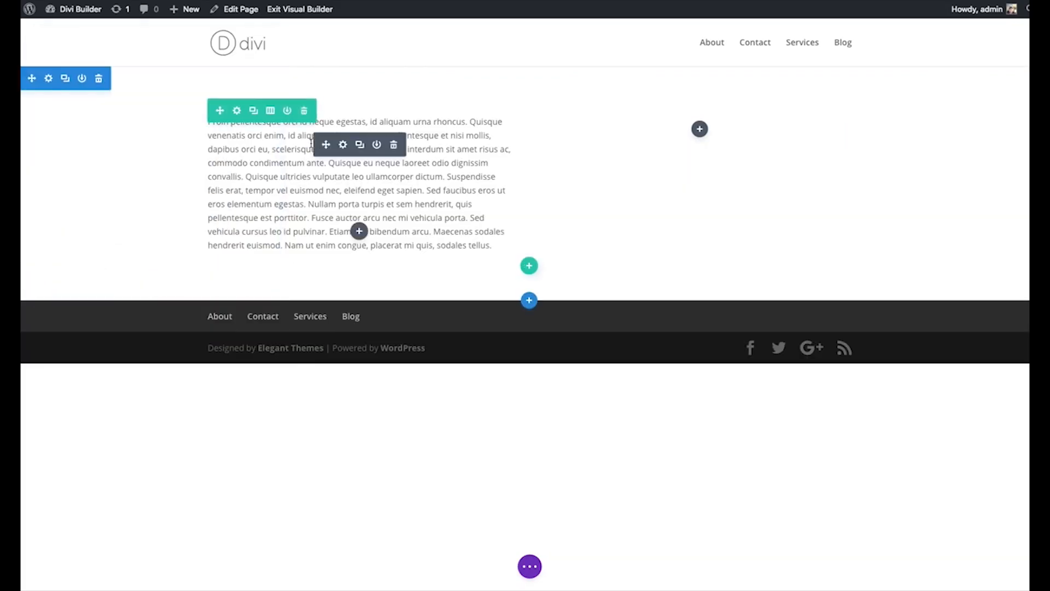
pyautogui.click(359, 145)
pyautogui.moveTo(325, 299); pyautogui.dragTo(804, 186)
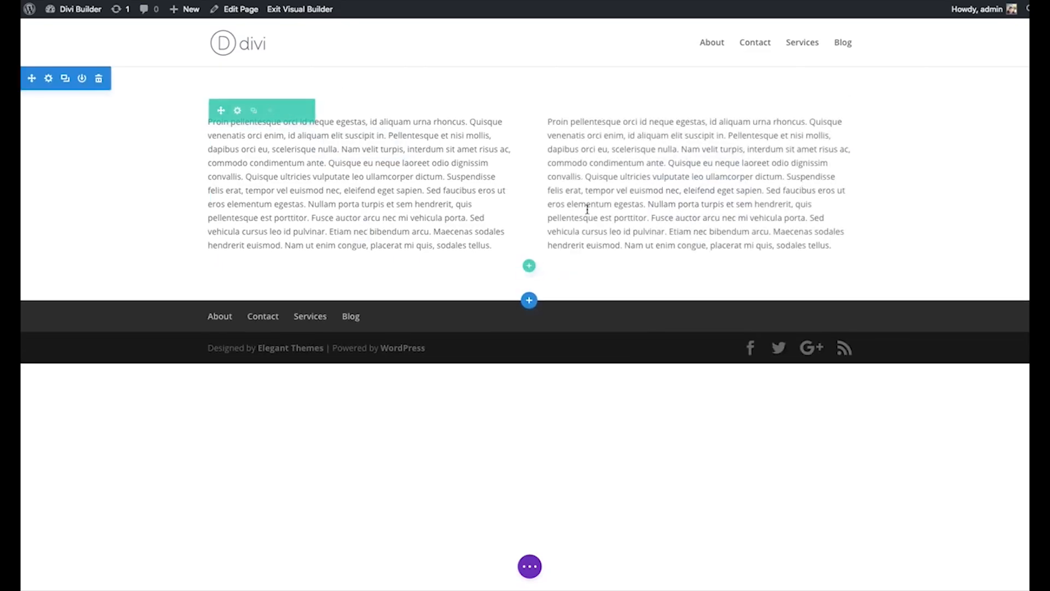
# Step: Load the saved Demo Layout Example from the library, replacing the existing content, and review the page
pyautogui.click(529, 568)
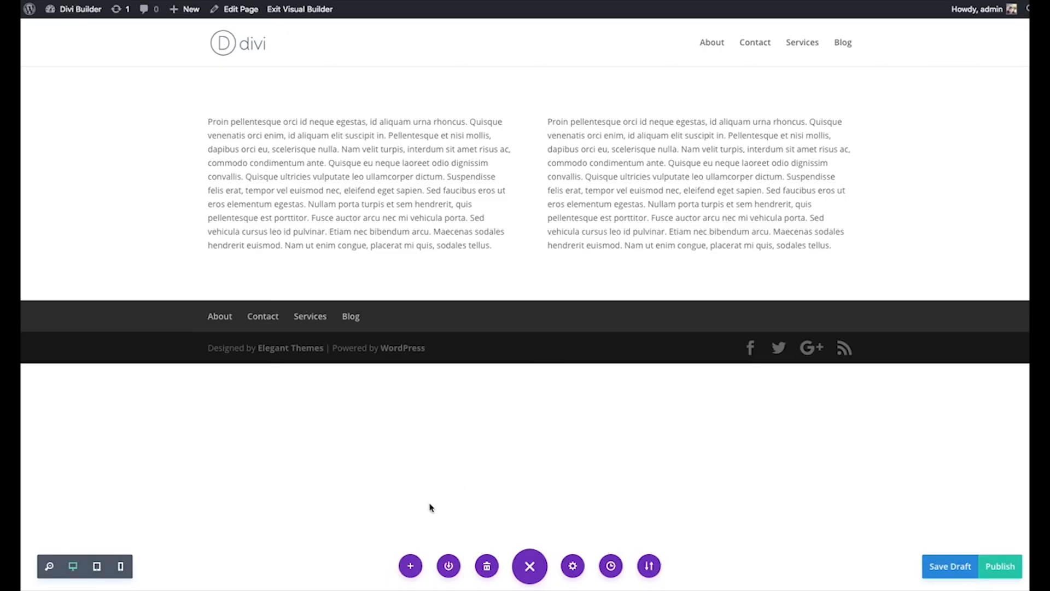
pyautogui.click(407, 565)
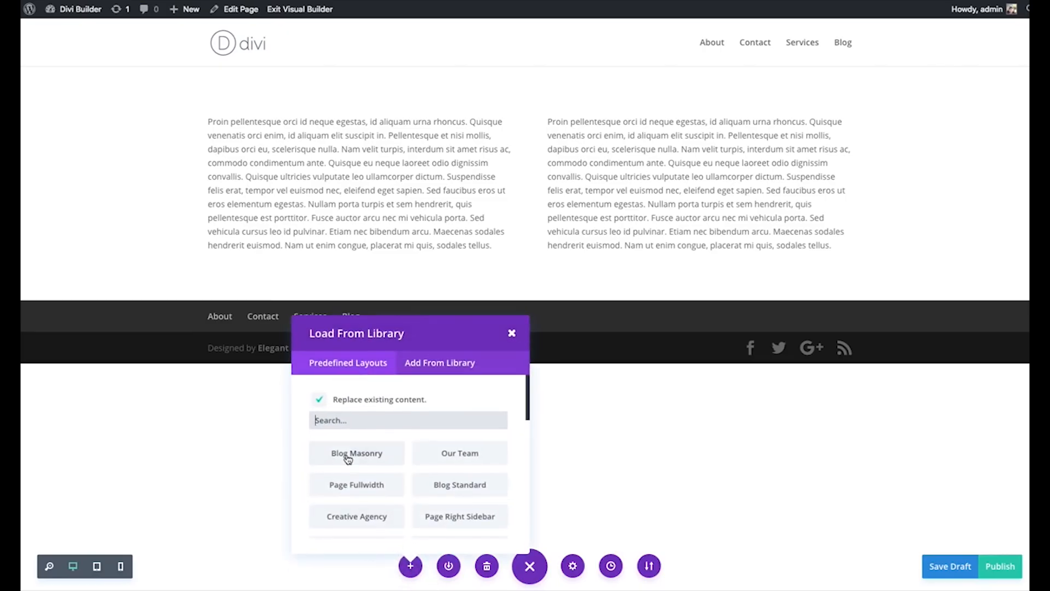
pyautogui.click(437, 367)
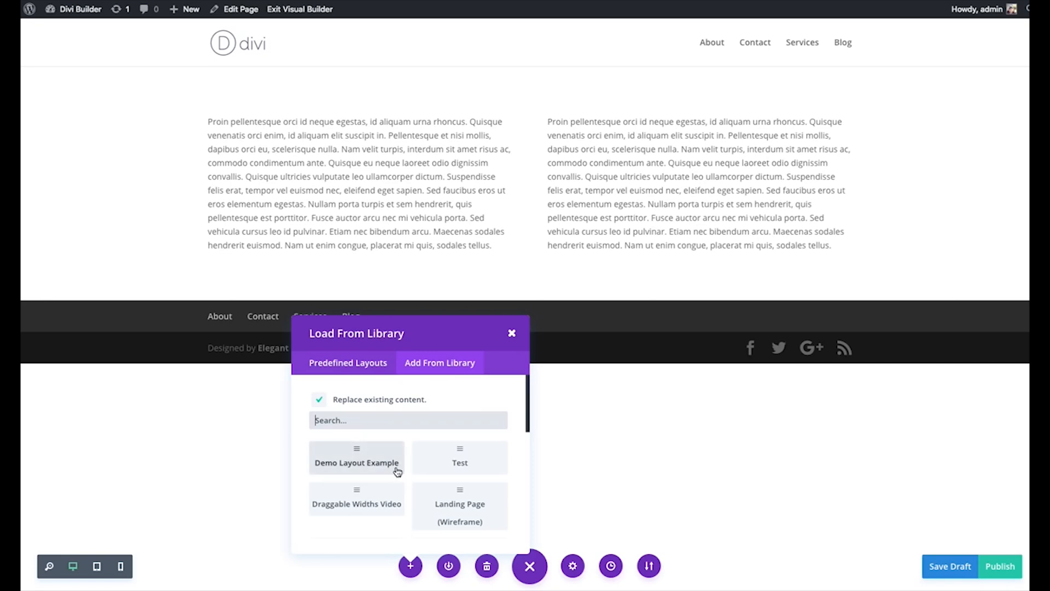
pyautogui.click(356, 460)
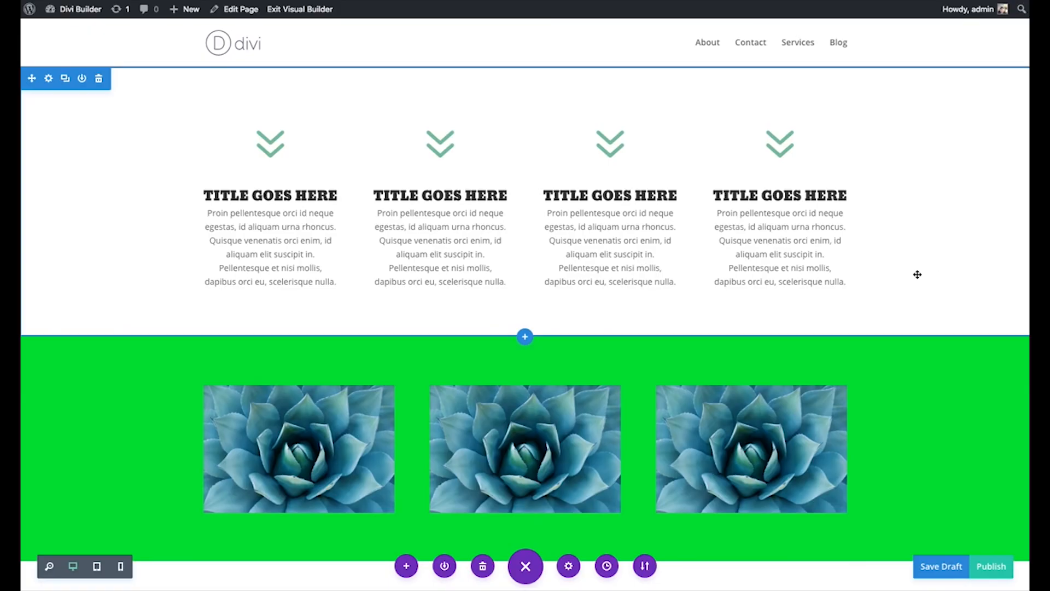
pyautogui.scroll(-10, 917, 274)
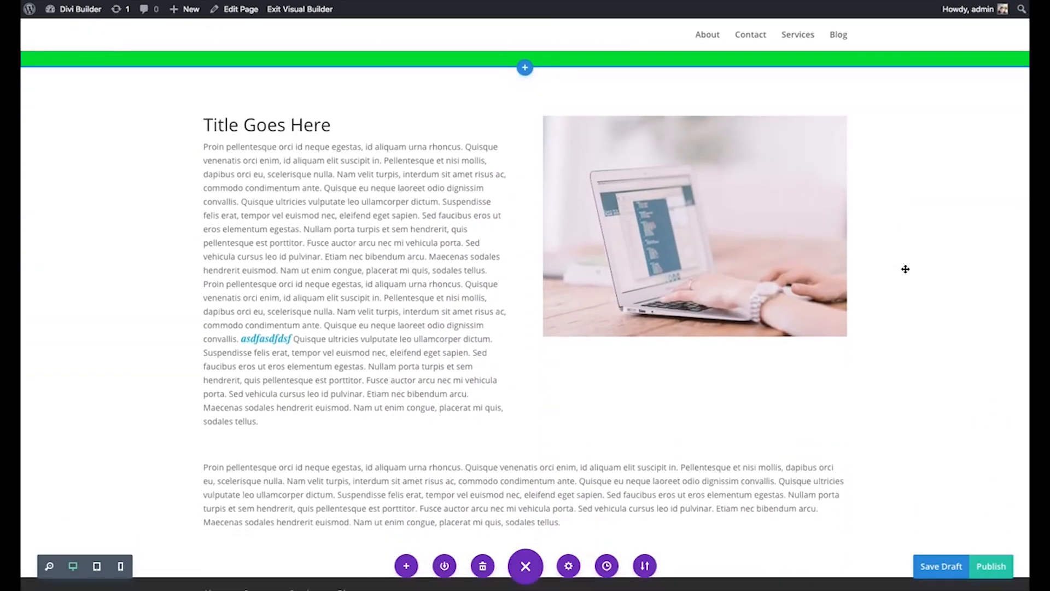
pyautogui.scroll(10, 912, 277)
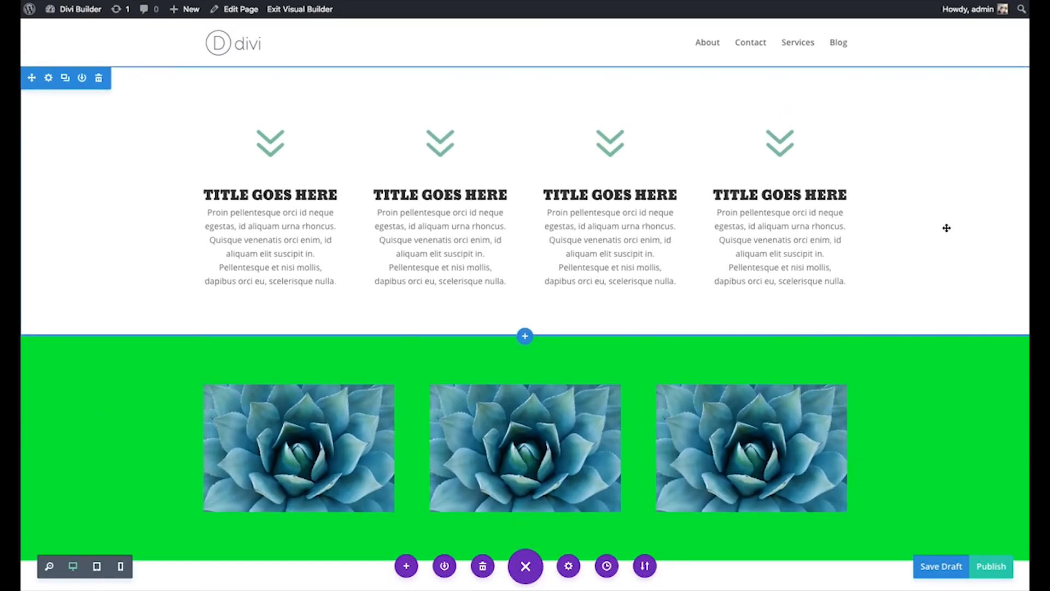
pyautogui.click(526, 565)
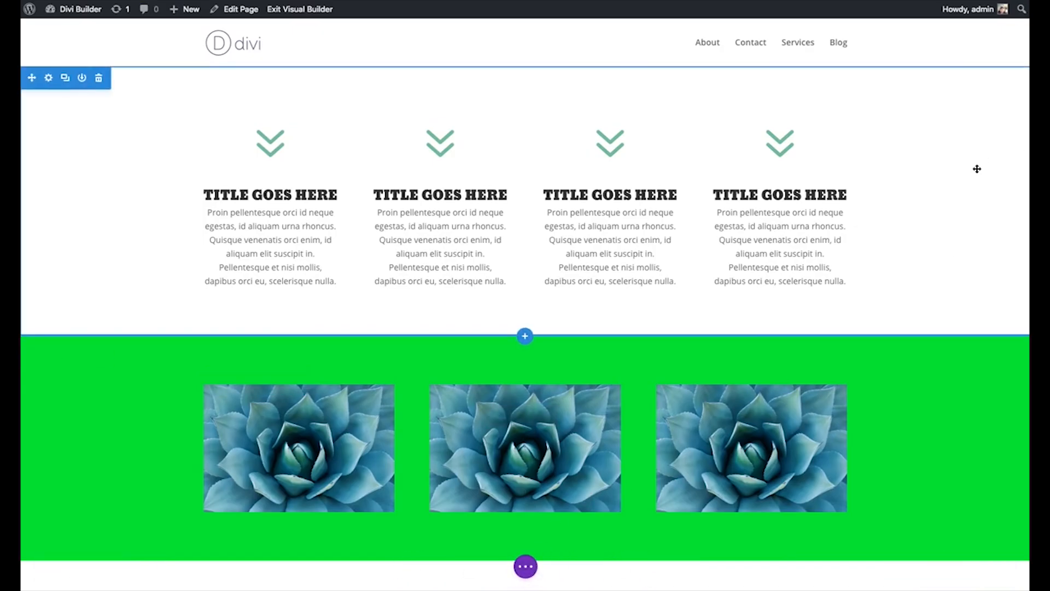